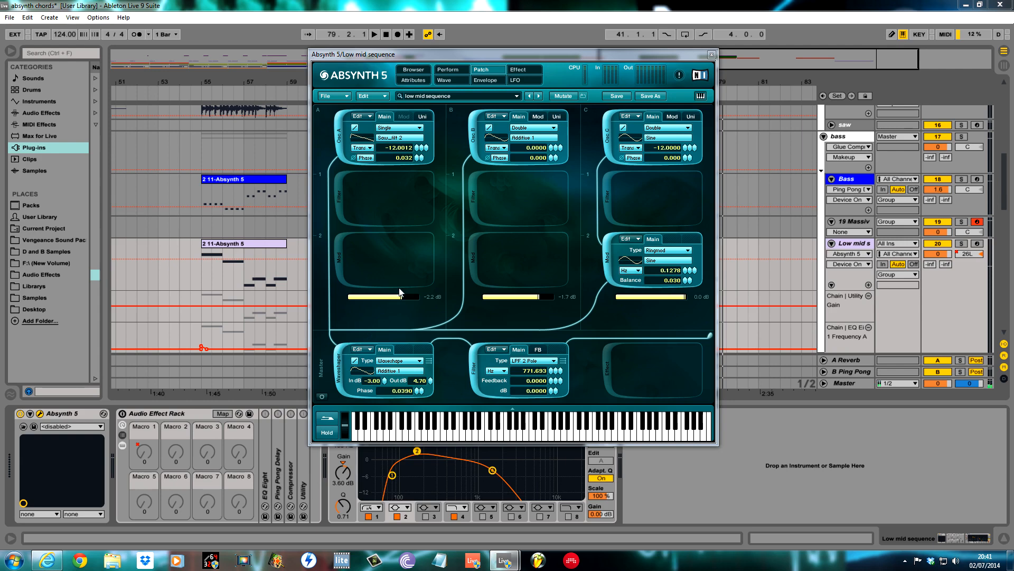
Step: Play the Low mid sequence clip from bar 75 and set the arrangement loop over its four bars
left_click_drag(646, 60, 293, 96)
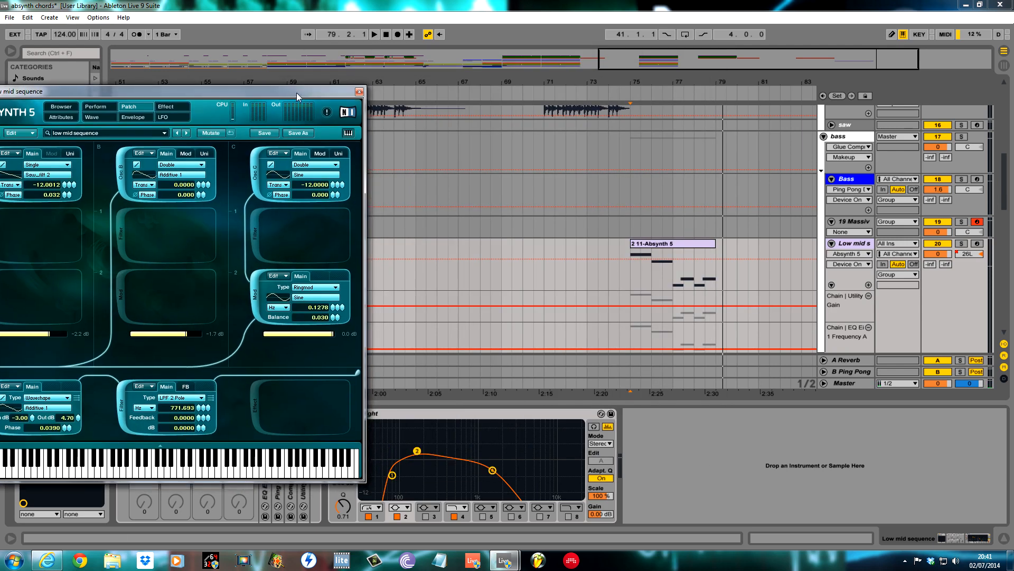
left_click(628, 273)
key("space")
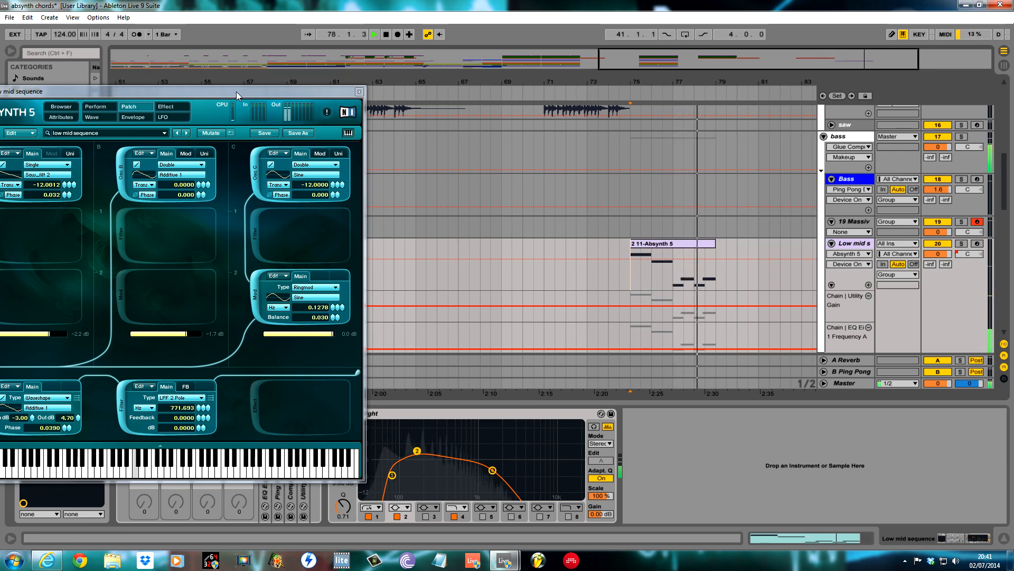
left_click_drag(237, 95, 422, 85)
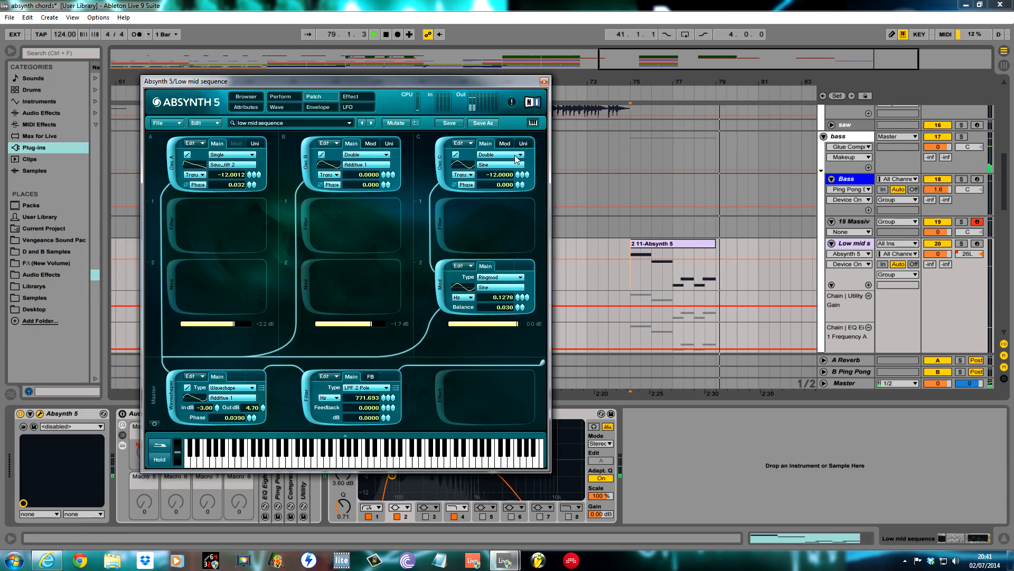
left_click(687, 275)
key("ctrl+l")
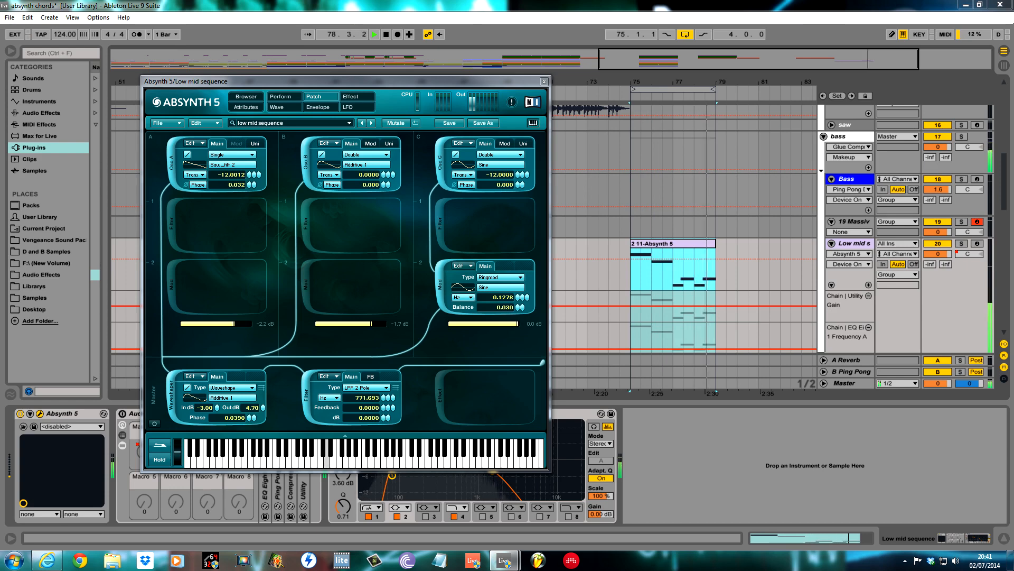
key("space")
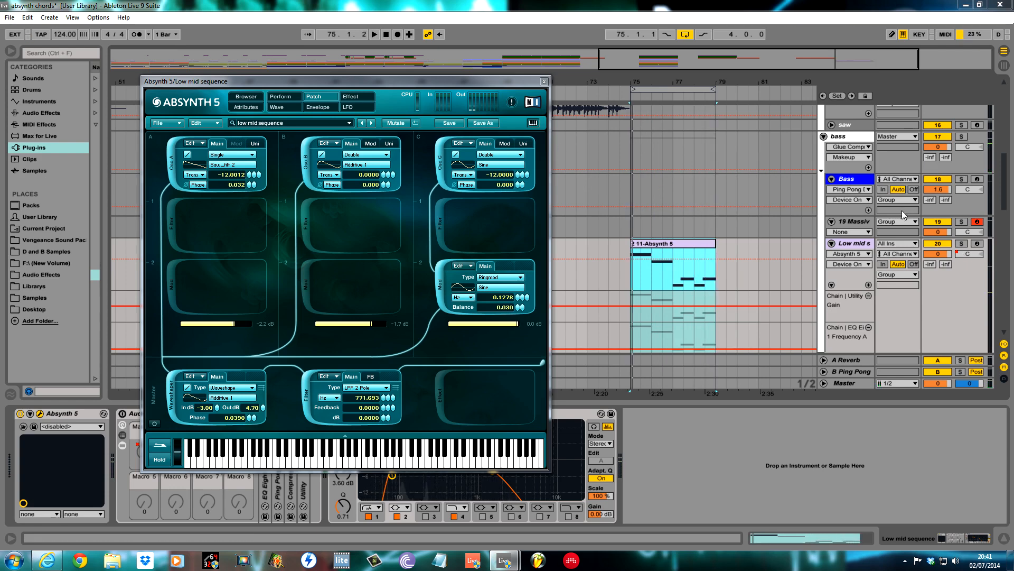
Step: Move the Bass clip from bar 55 to bar 75 and play it together with the Low mid sequence clip
left_click_drag(464, 86, 669, 394)
left_click_drag(281, 183, 708, 213)
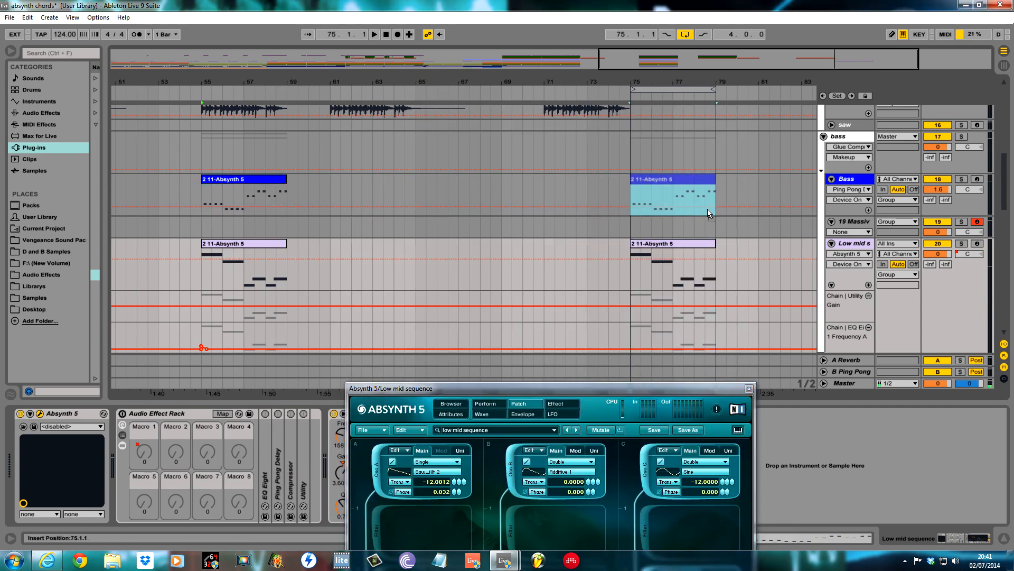
left_click(634, 205)
left_click(632, 199)
key("space")
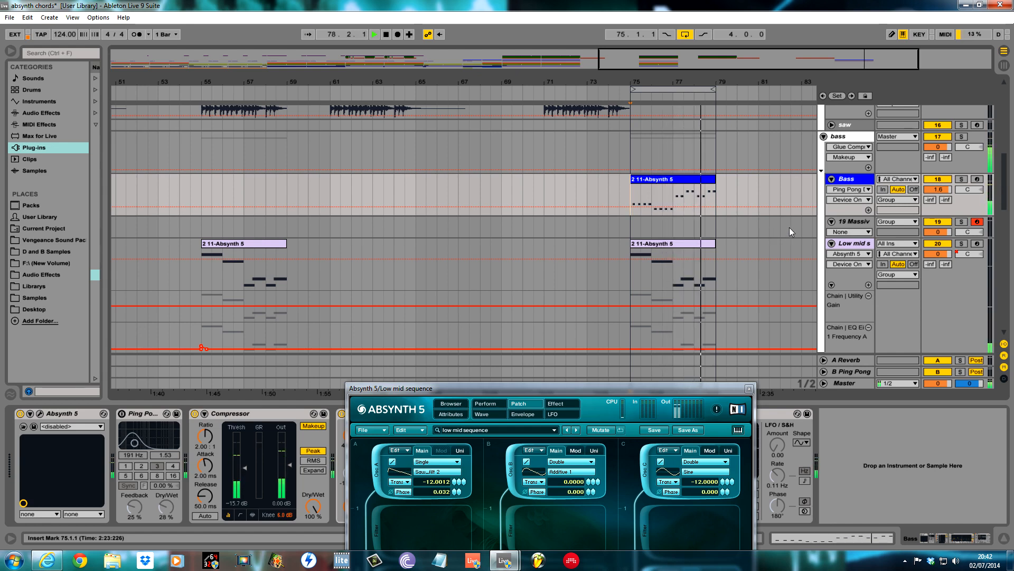
Step: Move the Bass clip from bar 75 back to bar 68, out of the looped section
left_click_drag(704, 389, 712, 274)
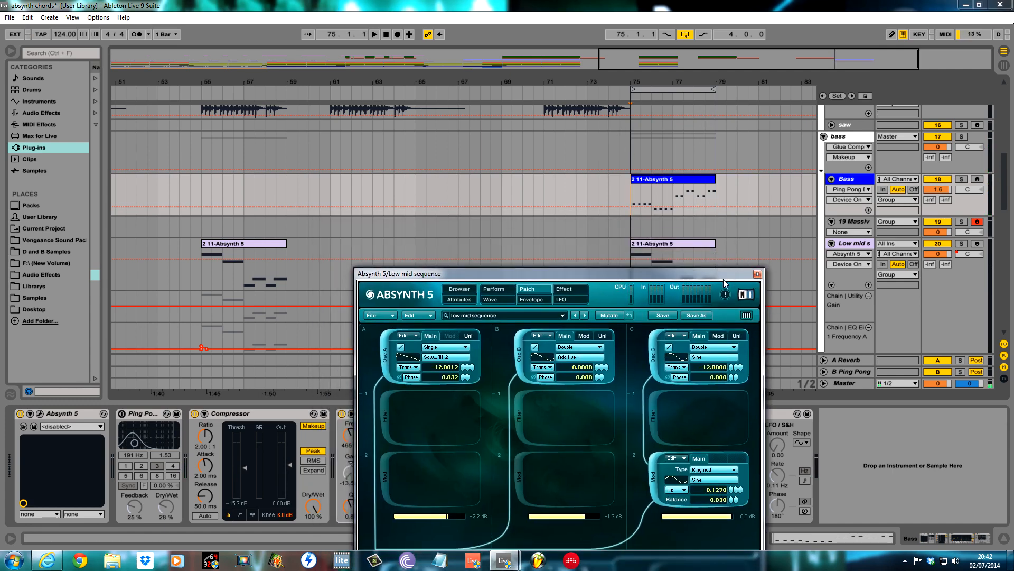
left_click_drag(703, 281, 643, 283)
left_click_drag(687, 192, 536, 192)
Step: Start a new Absynth sound and choose the Saw_filt 2 wave for oscillator A
left_click_drag(642, 275, 685, 125)
left_click(359, 165)
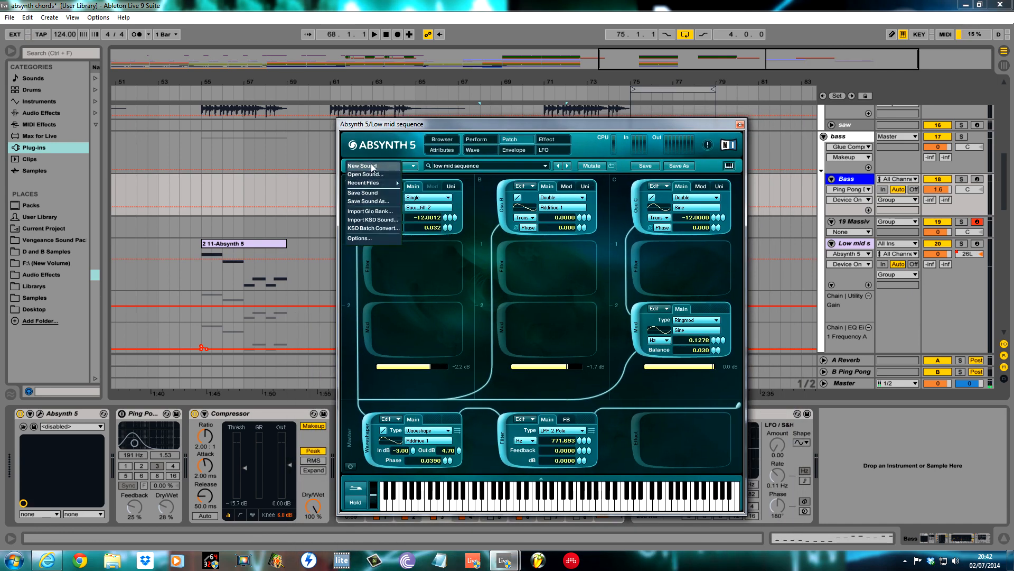
left_click(370, 175)
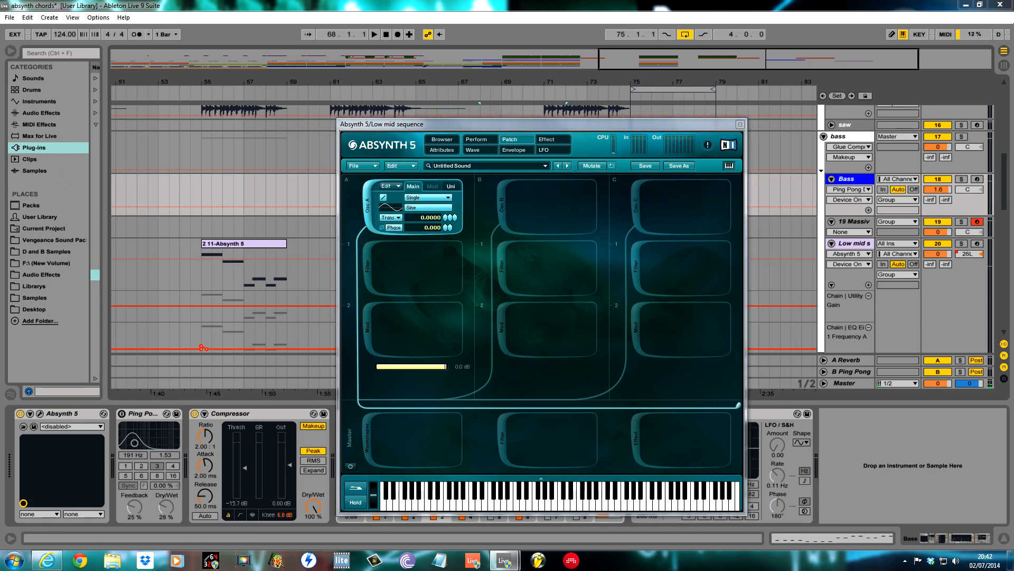
left_click(434, 213)
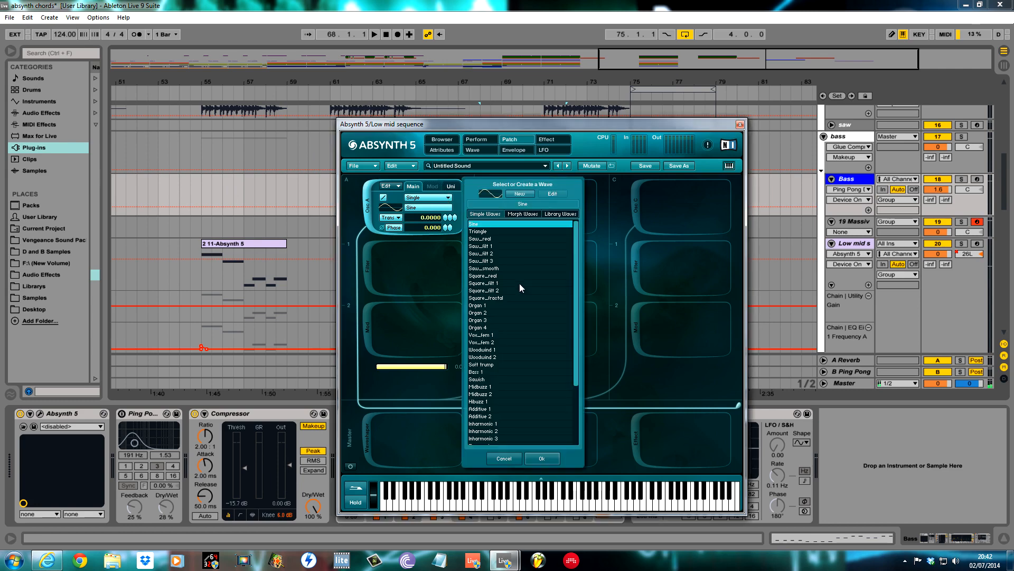
left_click(494, 255)
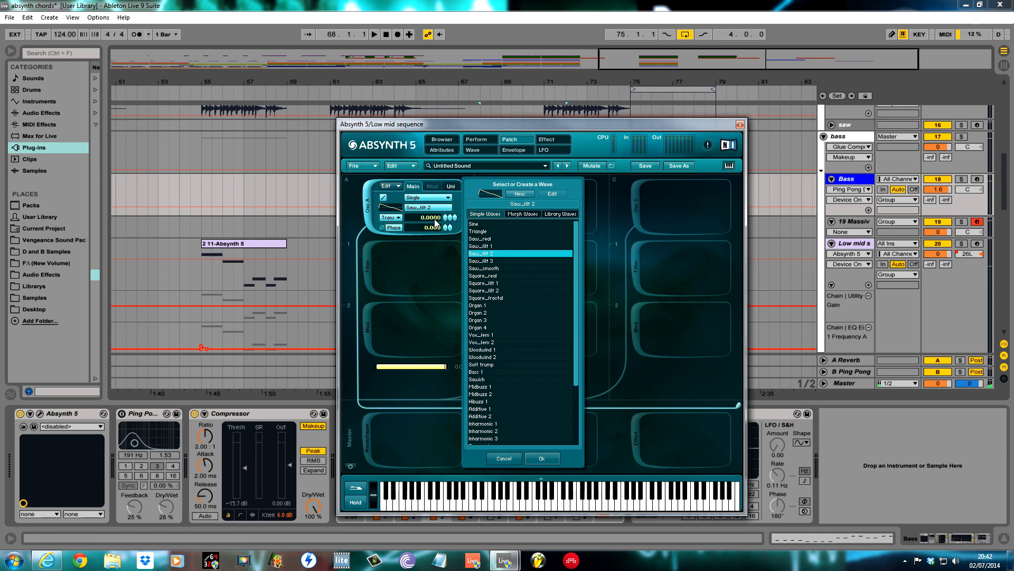
Step: Set oscillator A's transposition to -12.0012 and its phase to 0.032
left_click(436, 222)
type("-12")
key("Return")
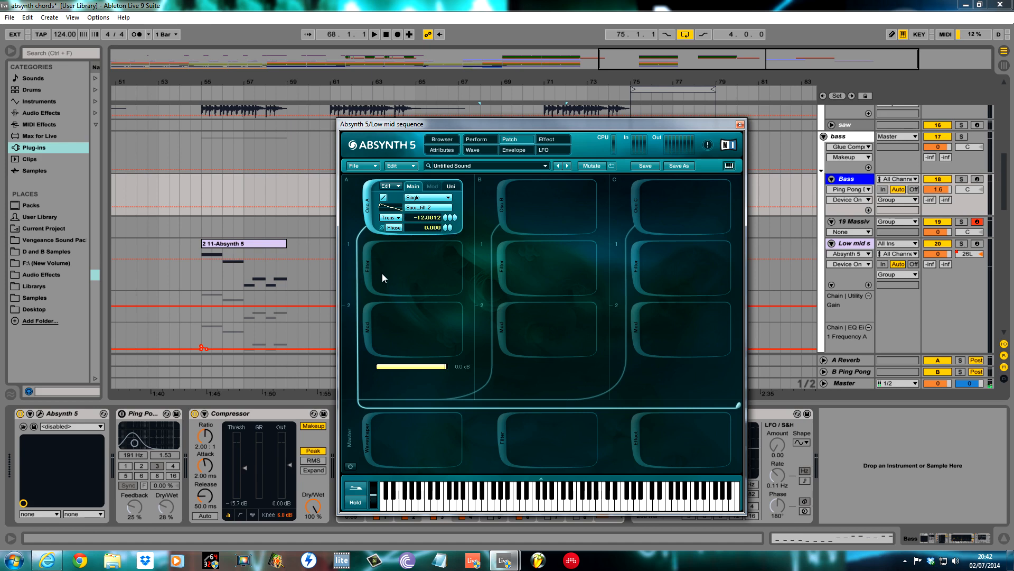
double_click(417, 228)
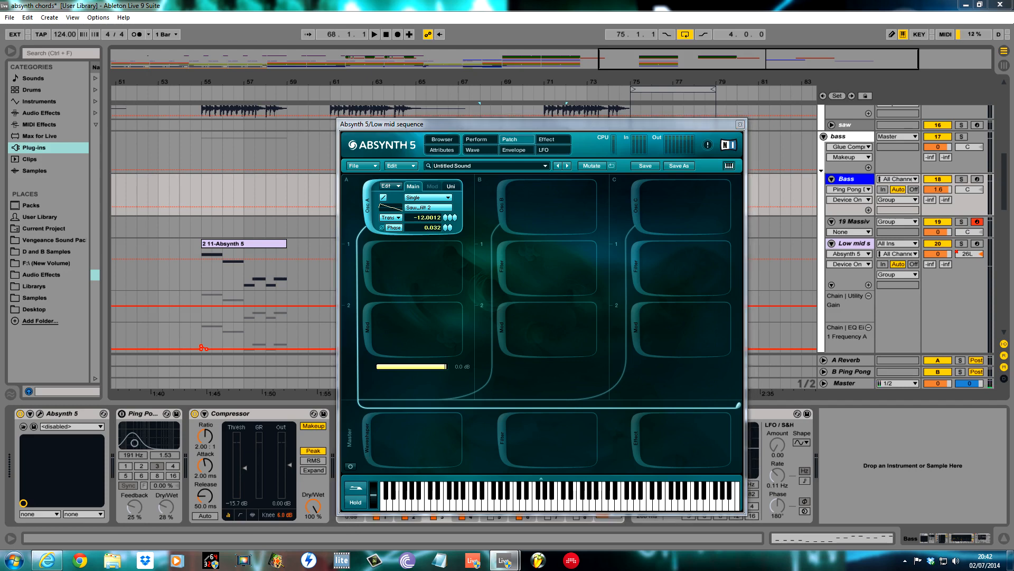
Step: Set oscillator A's unison to 2 voices with a transposition of 0.037
left_click(451, 186)
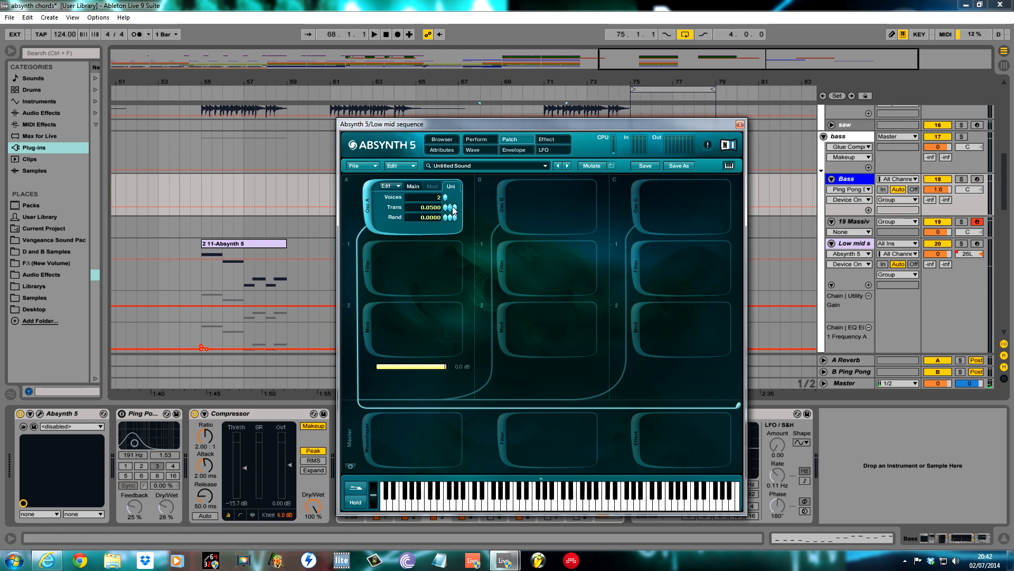
left_click(431, 208)
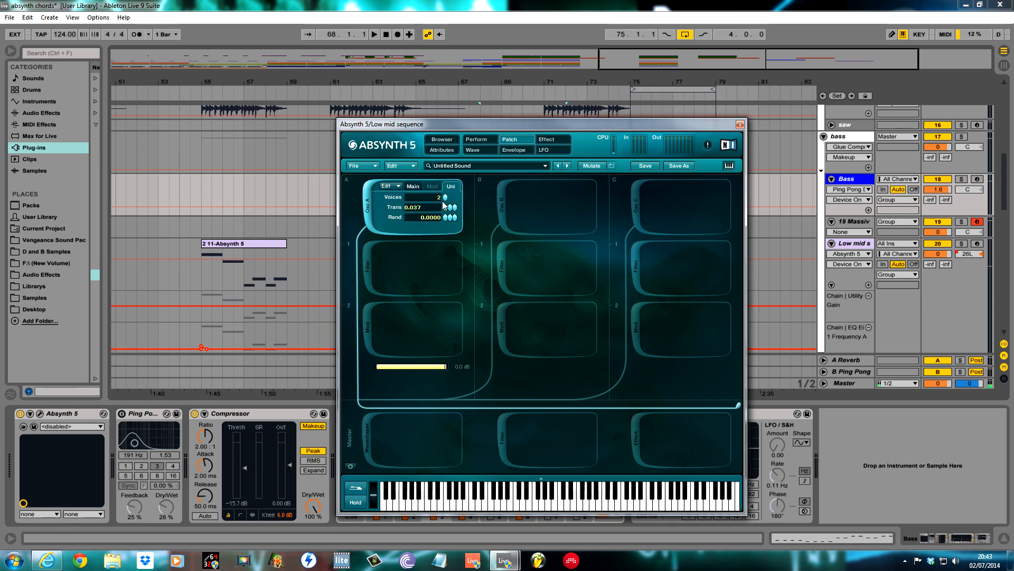
left_click(411, 186)
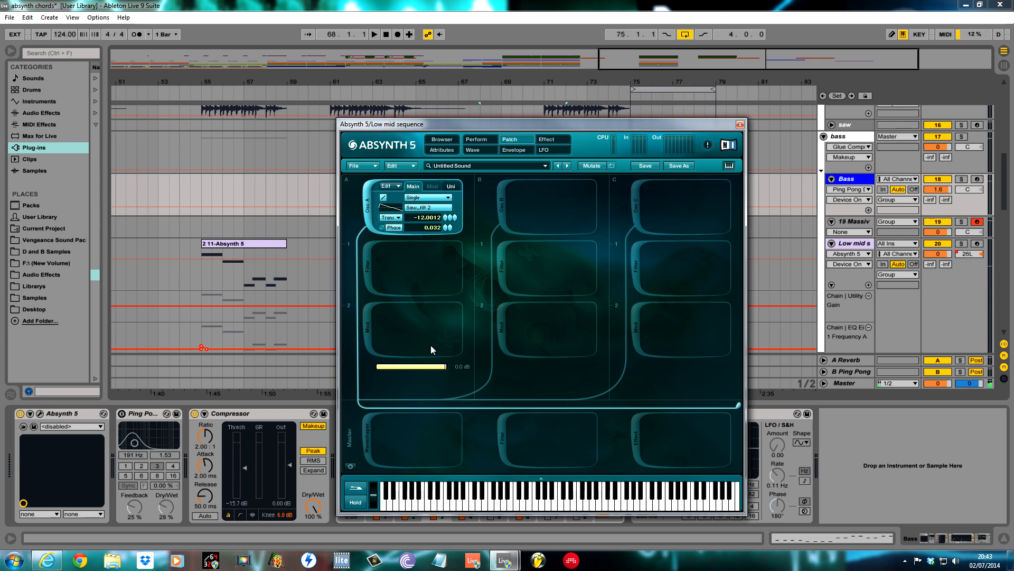
Step: Enable oscillator B and play the Low mid sequence loop, switching the oscillator off and on to compare
left_click(505, 193)
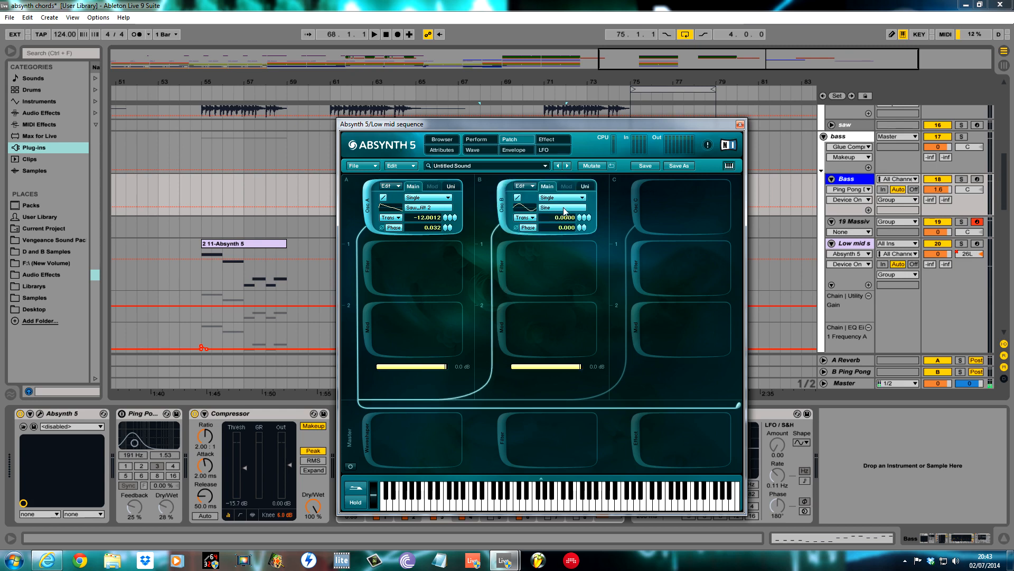
left_click_drag(694, 124, 519, 81)
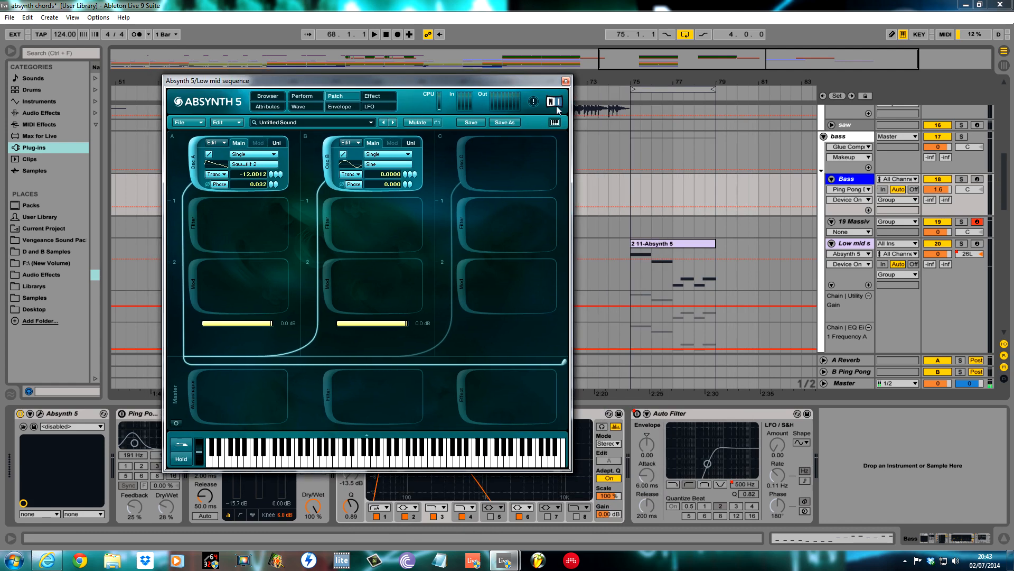
left_click(634, 272)
key("space")
left_click_drag(462, 80, 509, 86)
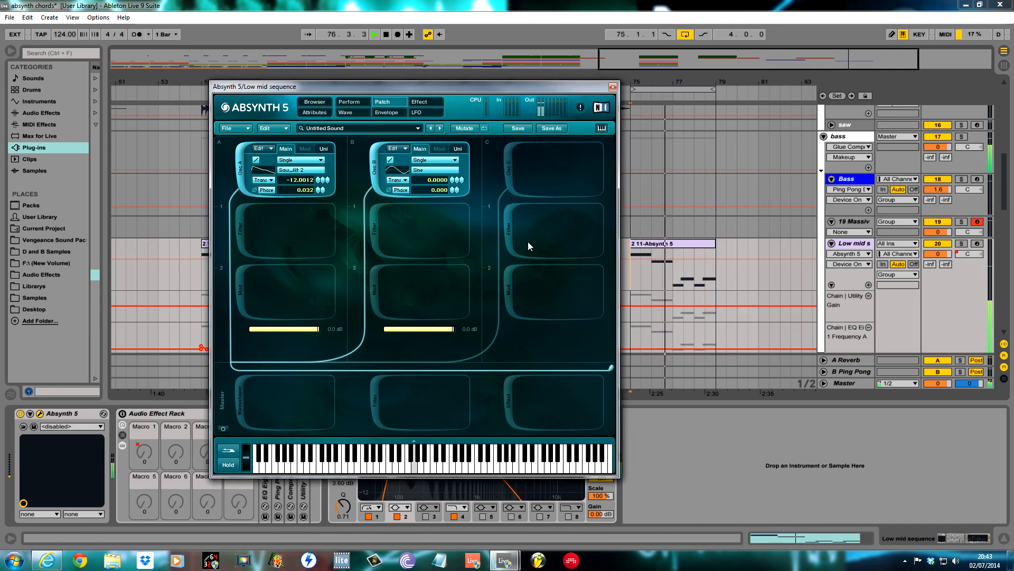
left_click(371, 166)
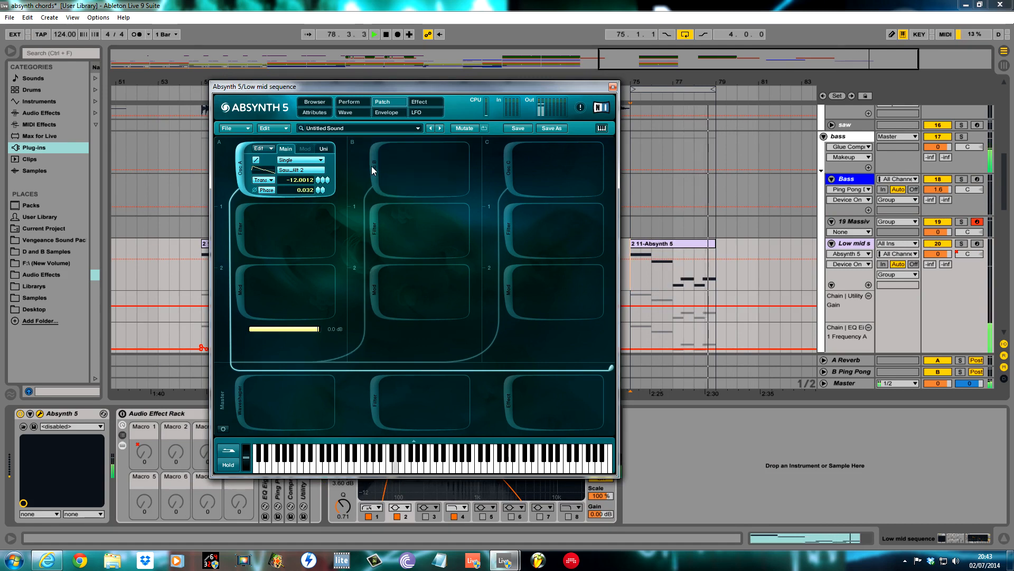
key("space")
left_click(376, 163)
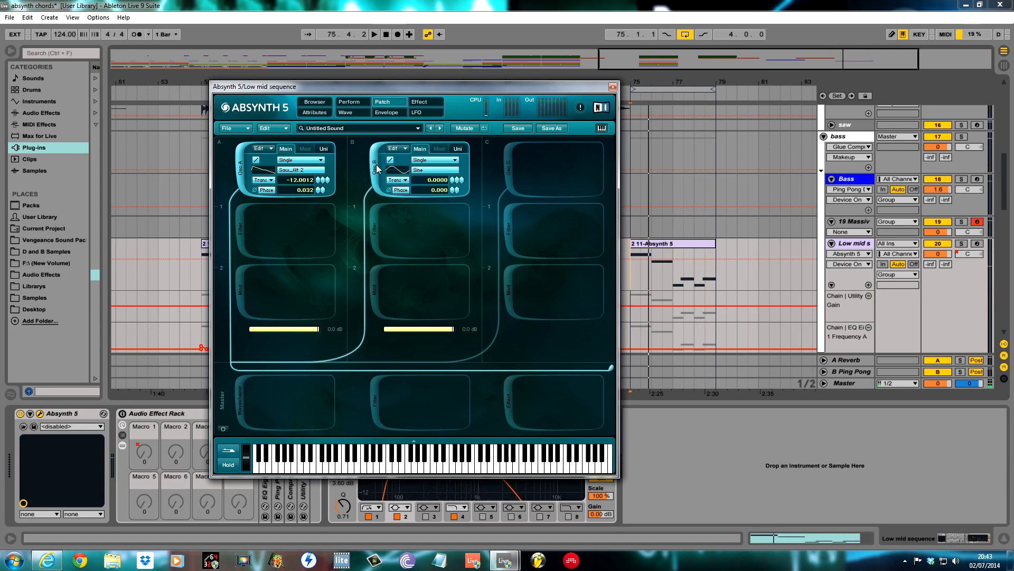
Step: Set oscillator B to the Double type and choose the Additive 1 wave for it
left_click(448, 160)
left_click(433, 167)
left_click(434, 170)
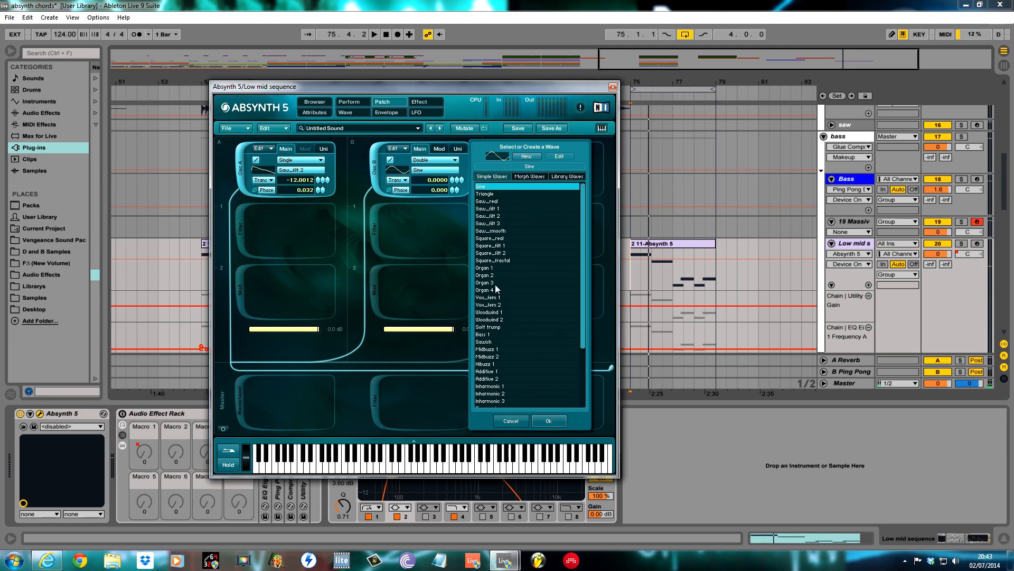
scroll(584, 211, "down", 1)
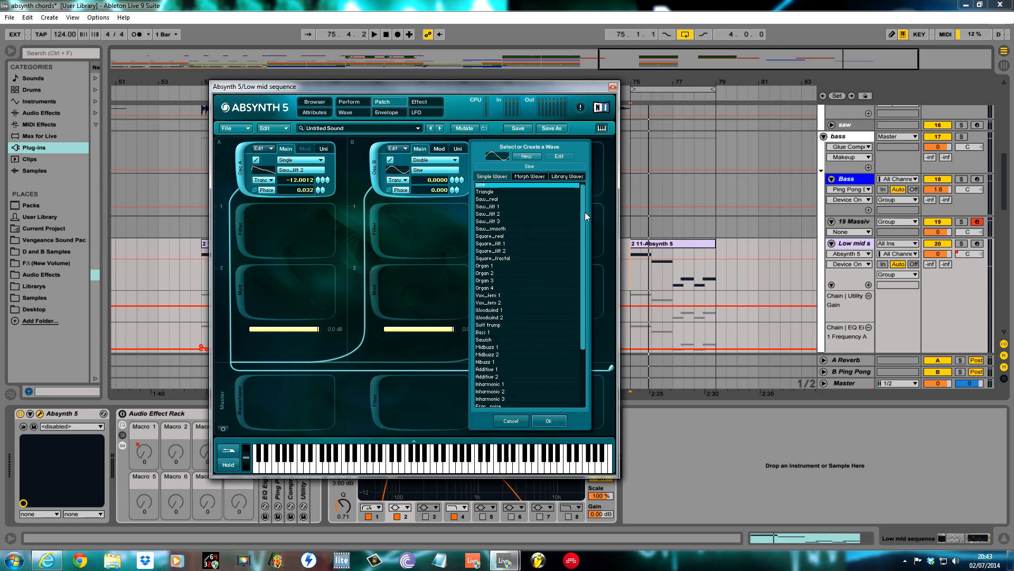
left_click(496, 369)
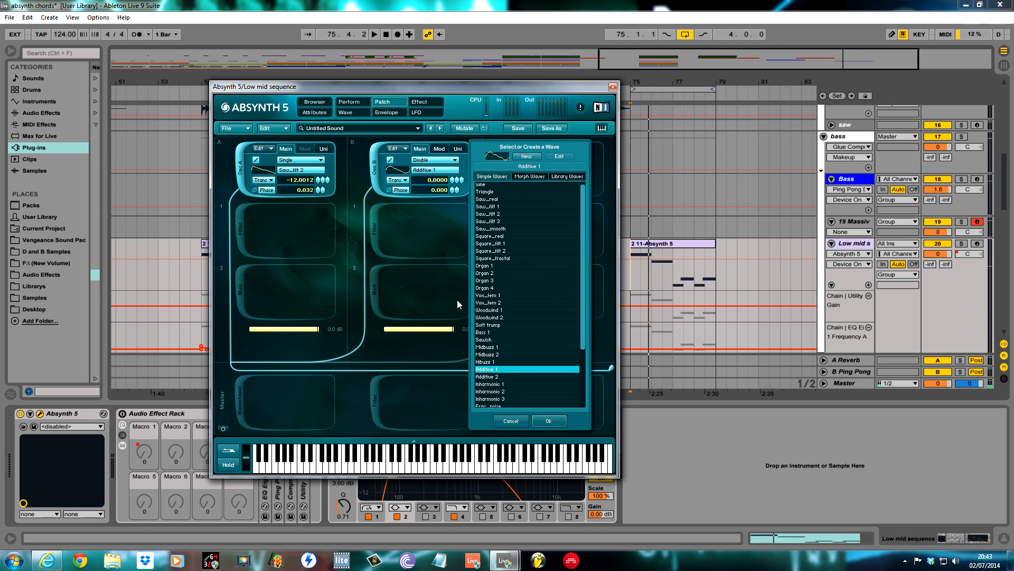
left_click(549, 422)
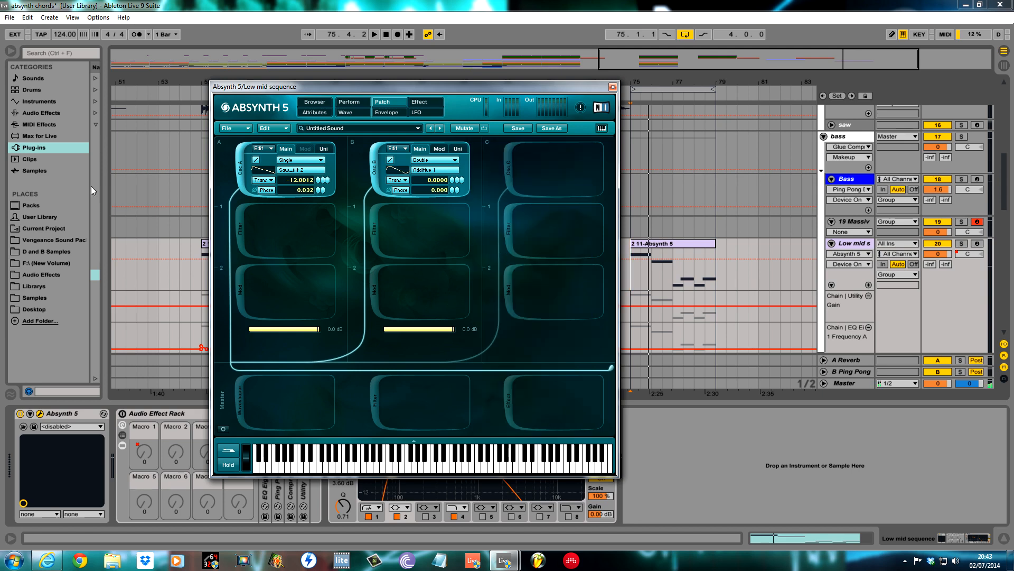
Step: Set oscillator B's unison to 2 voices with a transposition of 0.010
left_click(456, 150)
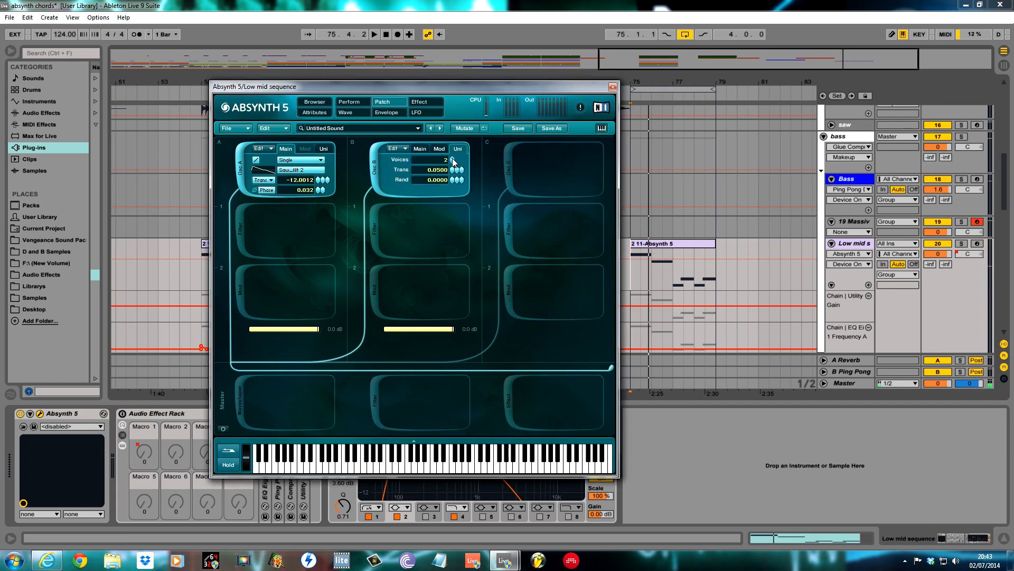
double_click(435, 172)
key("BackSpace")
key("BackSpace")
key("BackSpace")
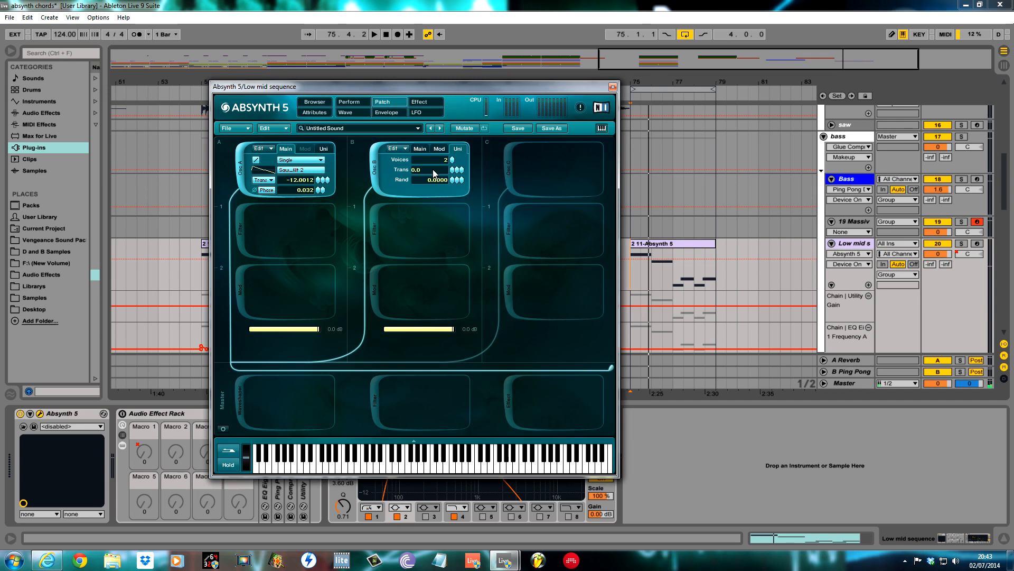
type("10.")
key("Return")
left_click(420, 149)
Step: Play the loop with oscillator B switched off and on again to hear what it adds
key("space")
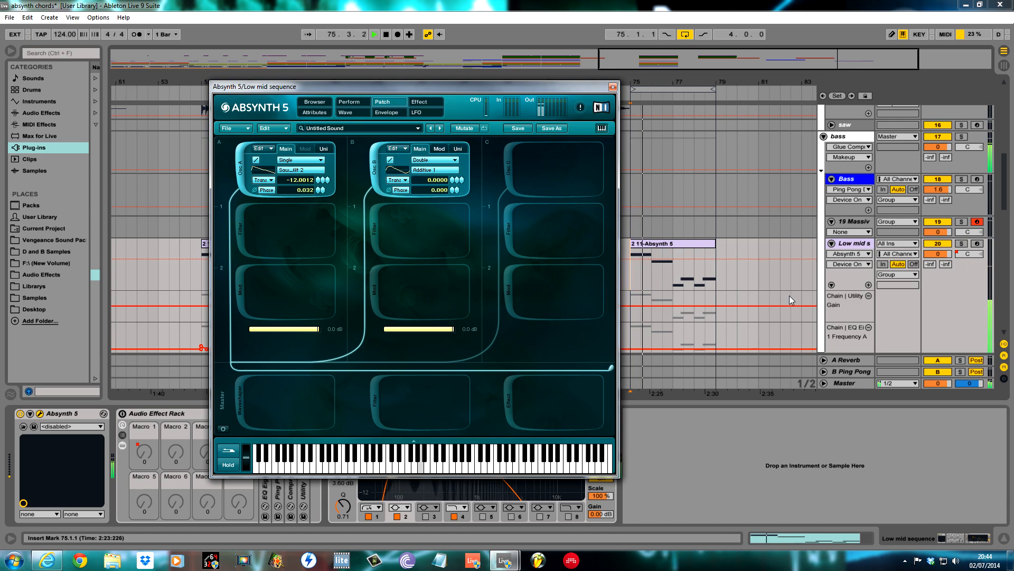
left_click(373, 167)
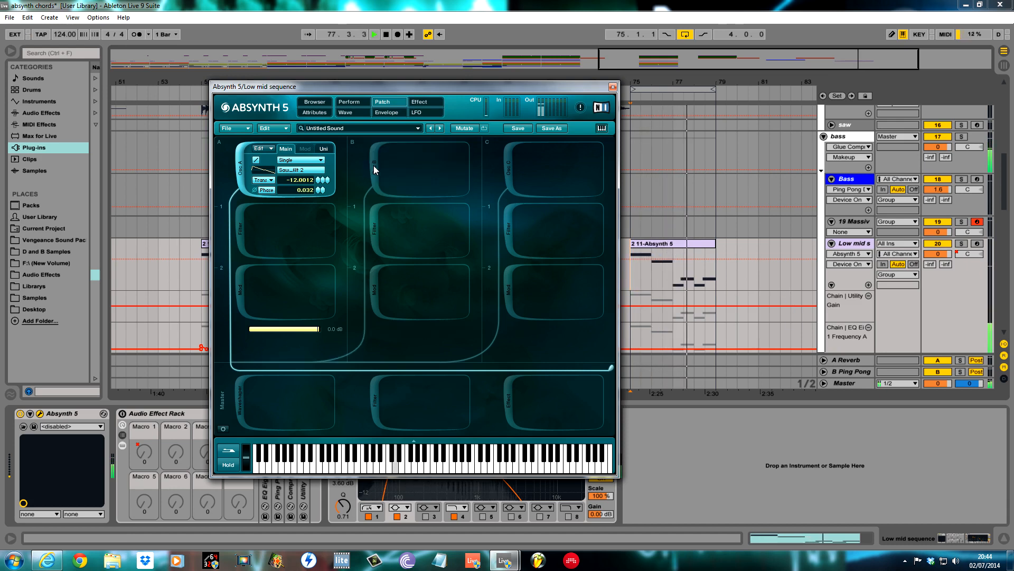
left_click(373, 165)
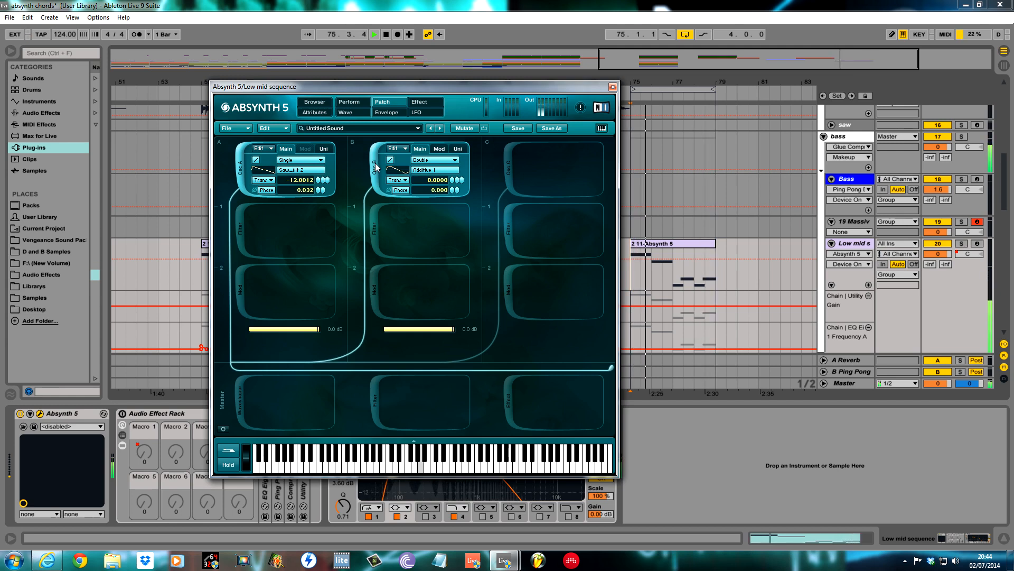
key("space")
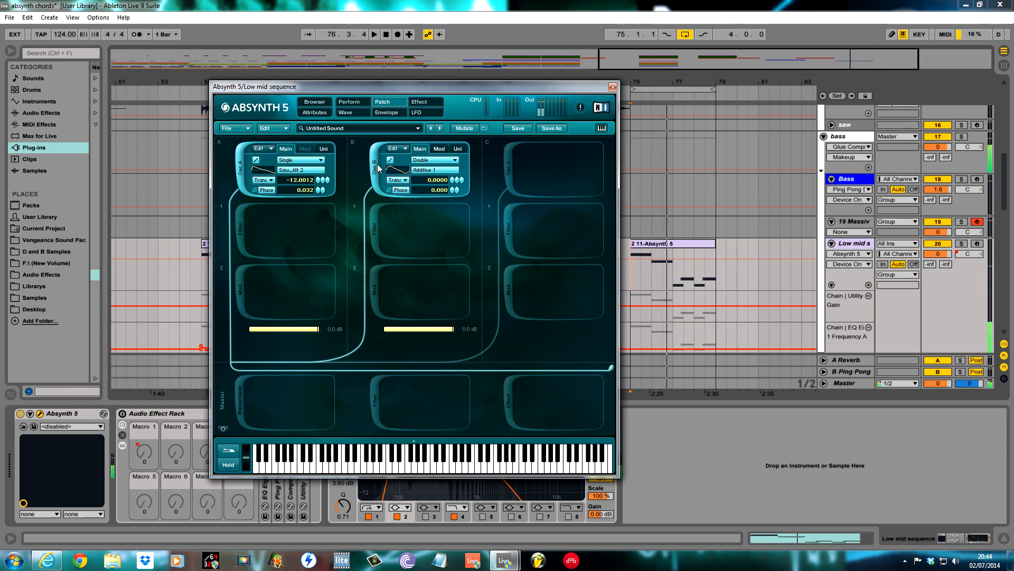
Step: Enable oscillator C as a Double type with the Sine wave, transposed by -12.0000
left_click(509, 169)
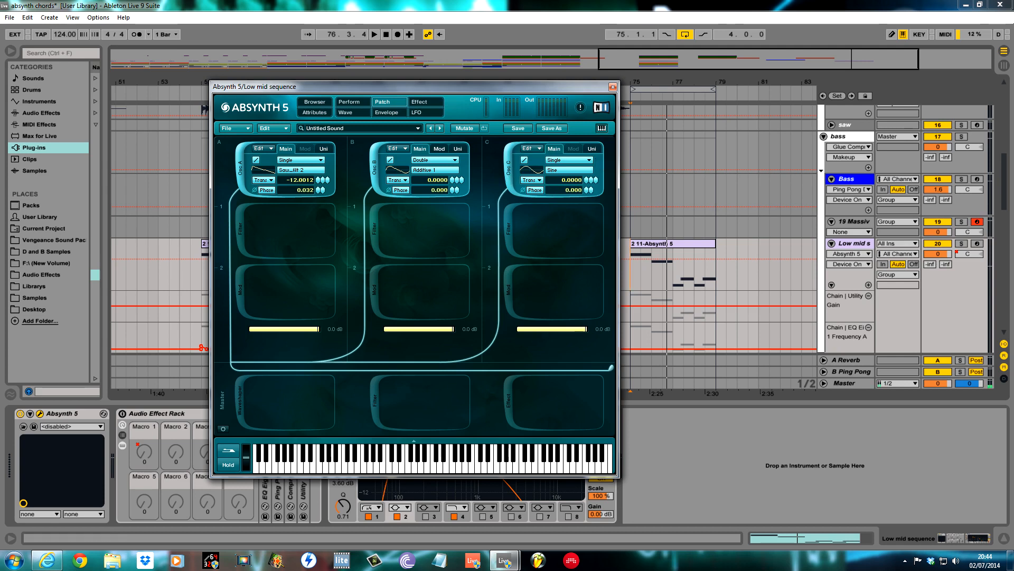
left_click(568, 160)
left_click(567, 168)
left_click_drag(586, 184, 586, 192)
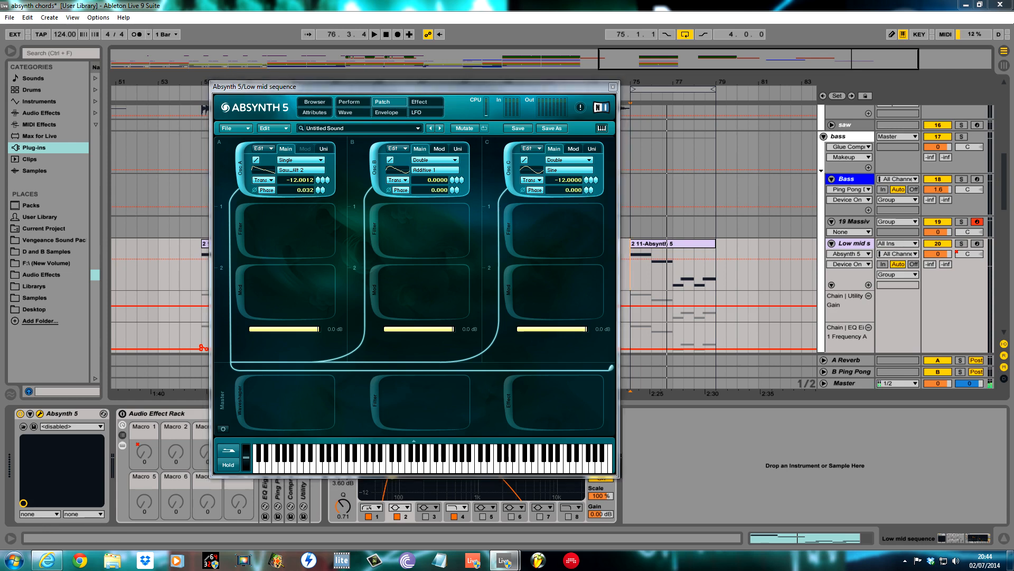
Step: Set oscillator C's unison to 4 voices with a transposition of 0.0122
left_click(595, 149)
left_click(588, 160)
left_click(588, 160)
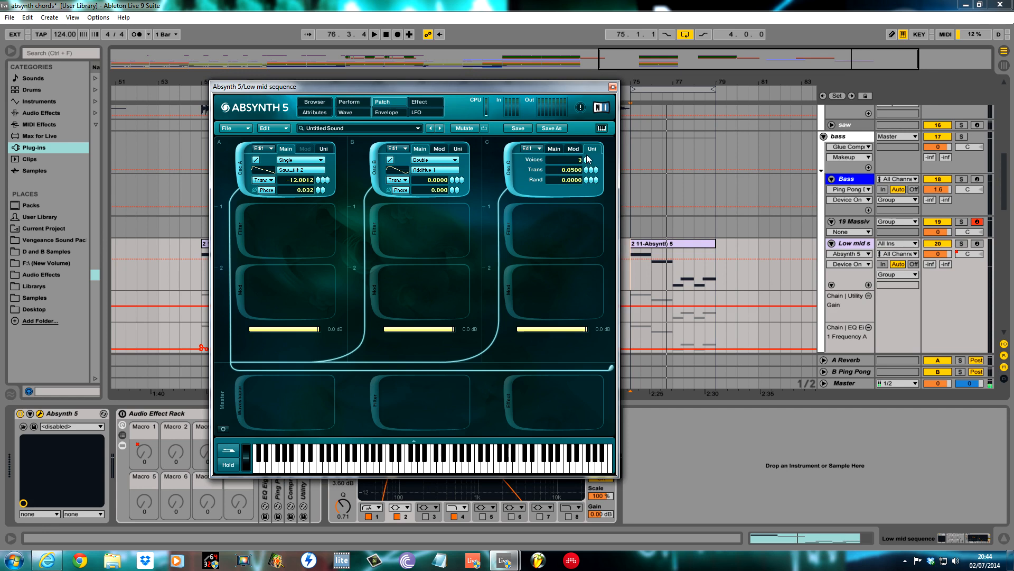
left_click(563, 170)
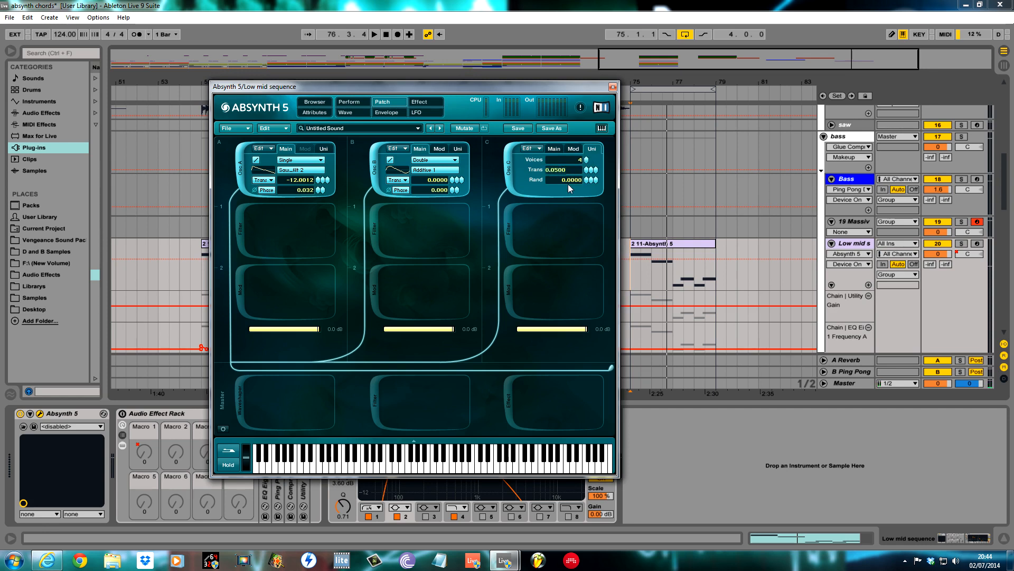
key("BackSpace")
key("BackSpace")
key("BackSpace")
type("122")
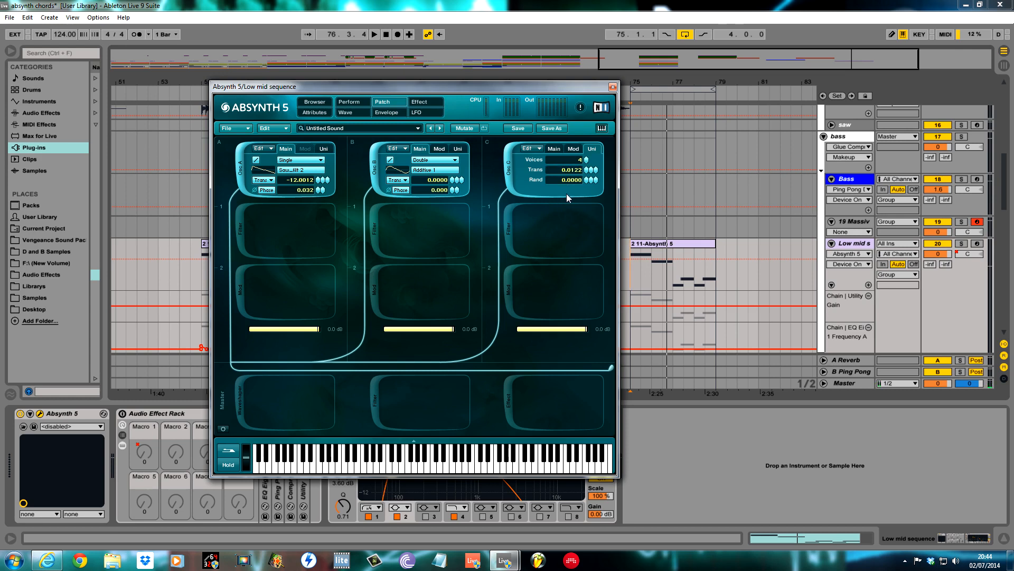
double_click(562, 180)
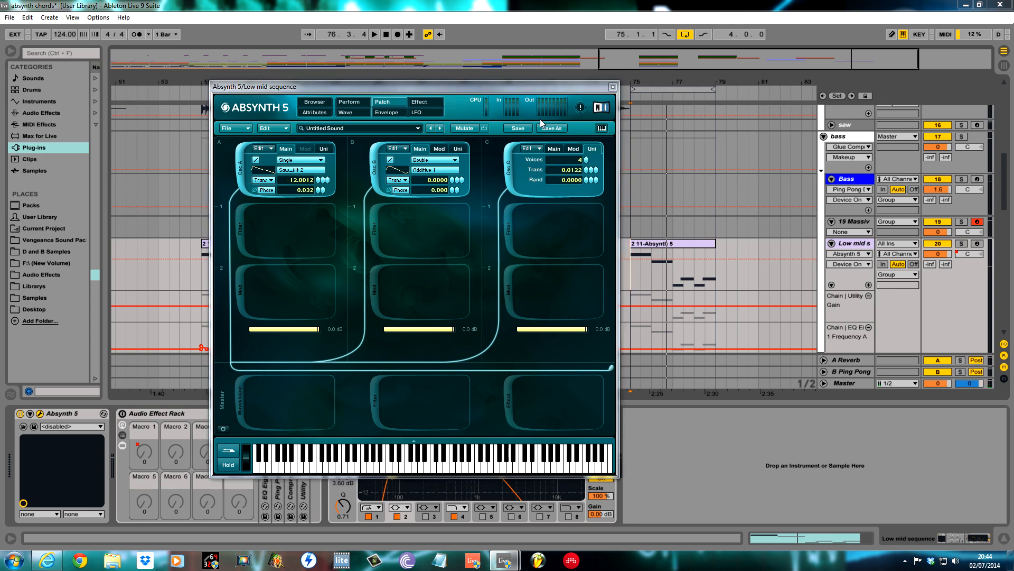
Step: Set the modulator of oscillator B to a transposition of 0.1300 and a phase of 0.0200
left_click(579, 151)
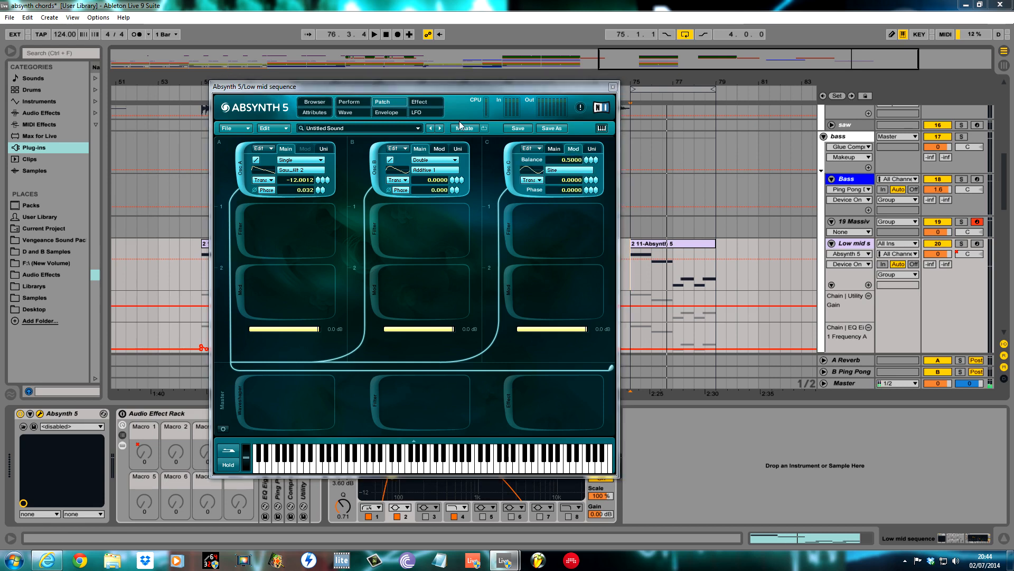
left_click(444, 153)
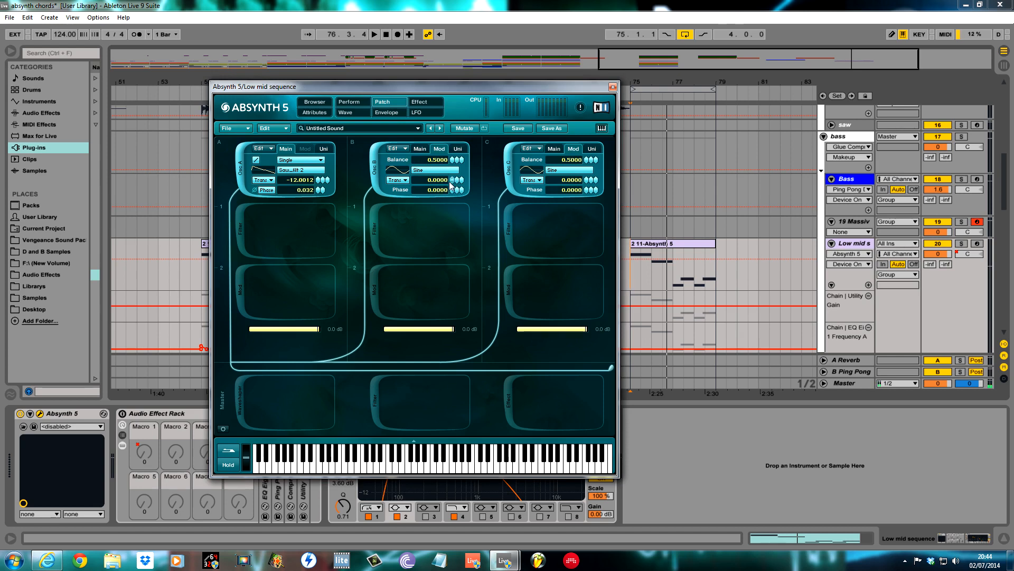
double_click(442, 180)
type("0")
double_click(441, 191)
Step: Play the loop while returning oscillators C and B to their main settings
key("space")
left_click(555, 149)
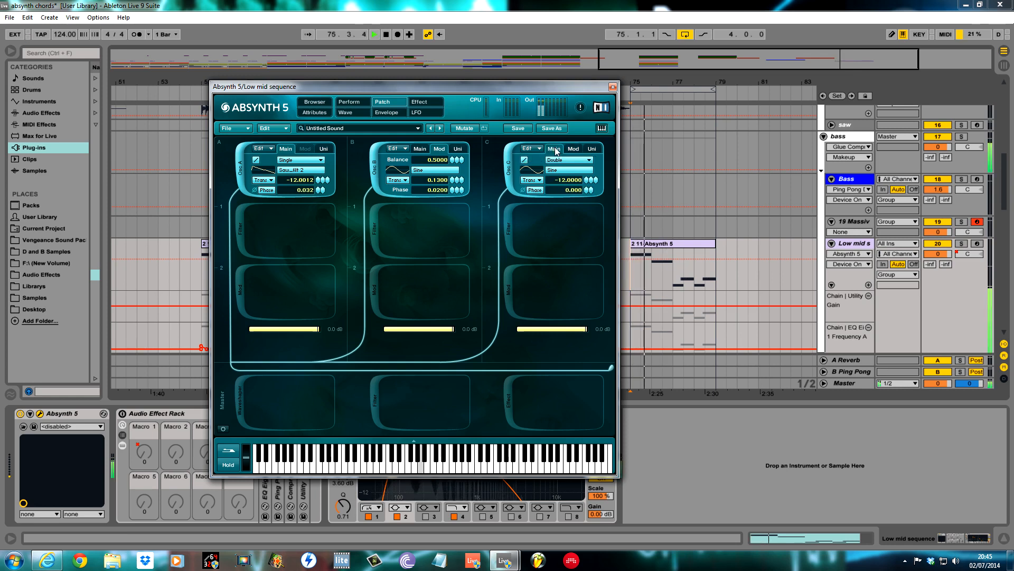
left_click(424, 150)
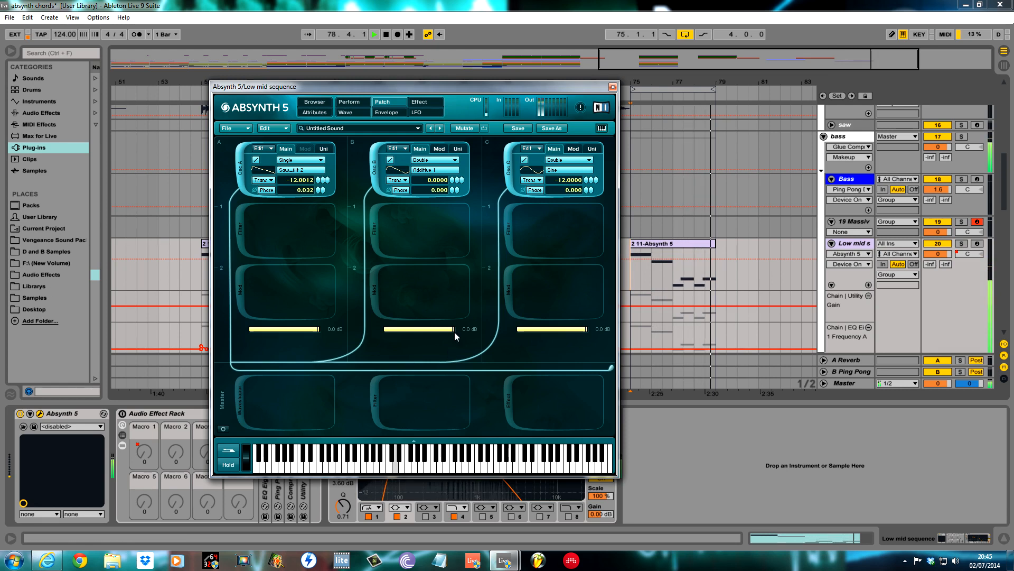
key("space")
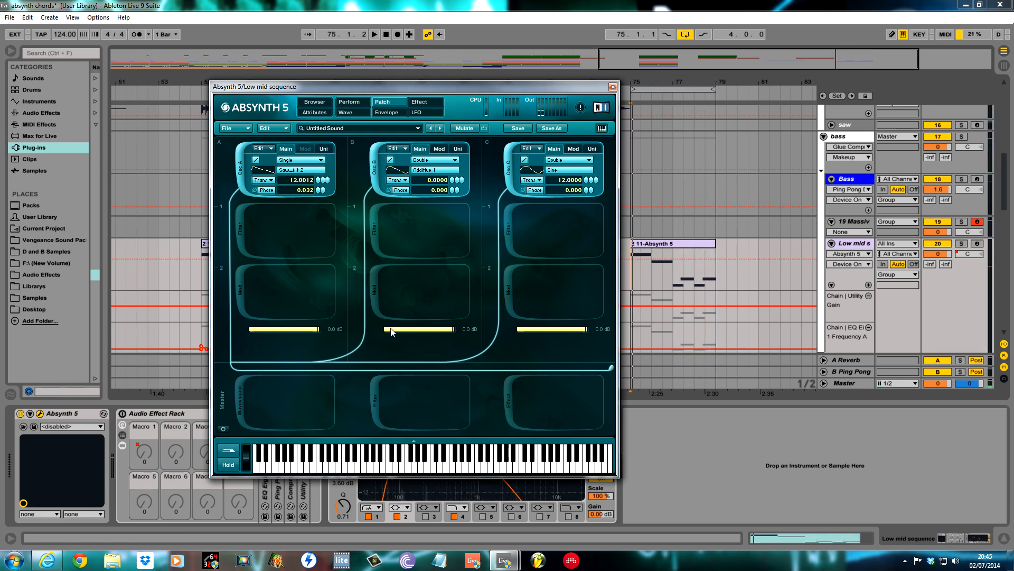
Step: Lower the level of channel A to about -2.3 dB and channel B to about -2.0 dB
left_click(309, 330)
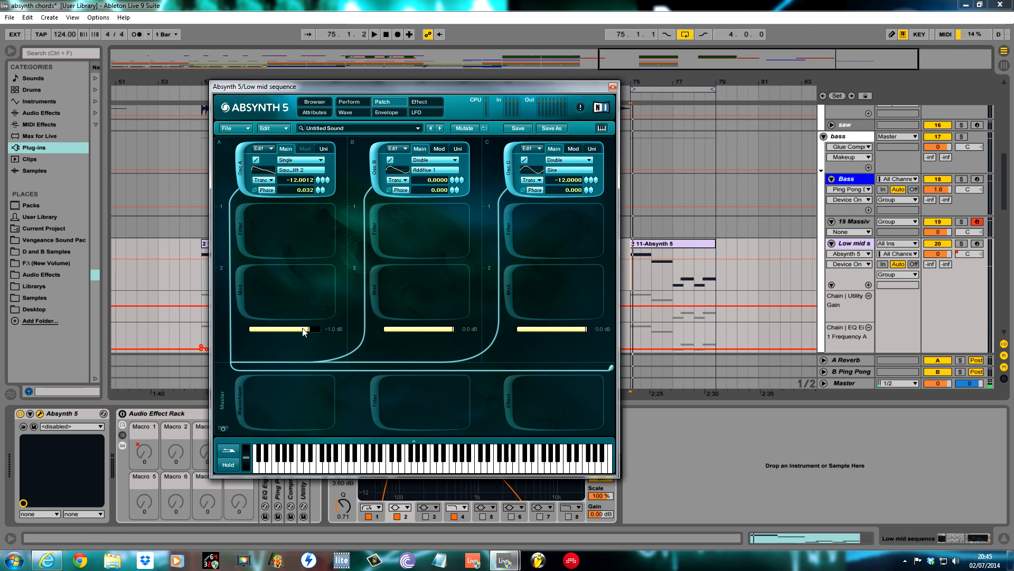
left_click_drag(298, 328, 293, 330)
left_click_drag(292, 330, 293, 330)
left_click_drag(451, 331, 432, 333)
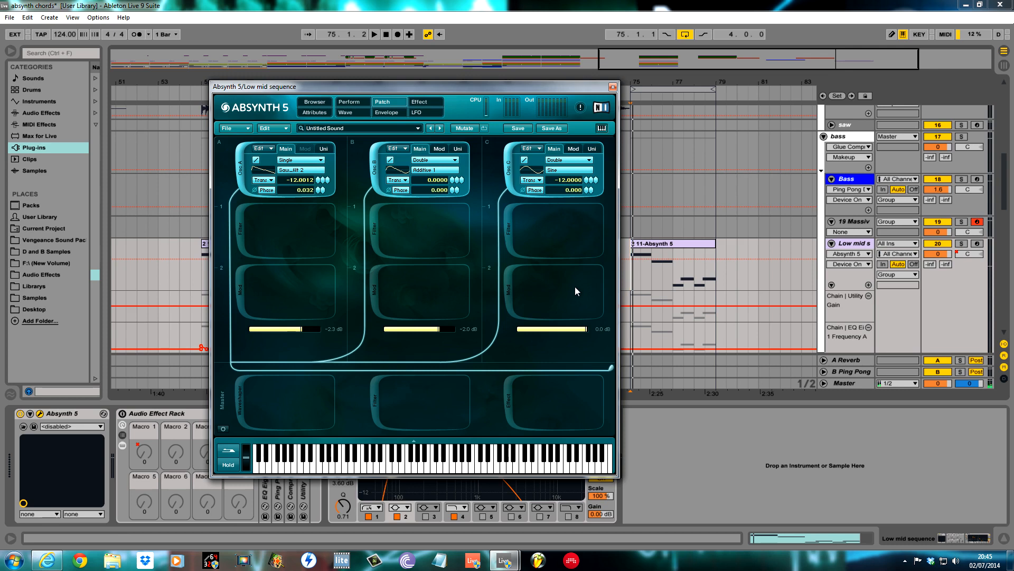
Step: Enable the Mod module in channel C as a Ringmod at 0.127 Hz with a balance of 0.03
left_click(510, 286)
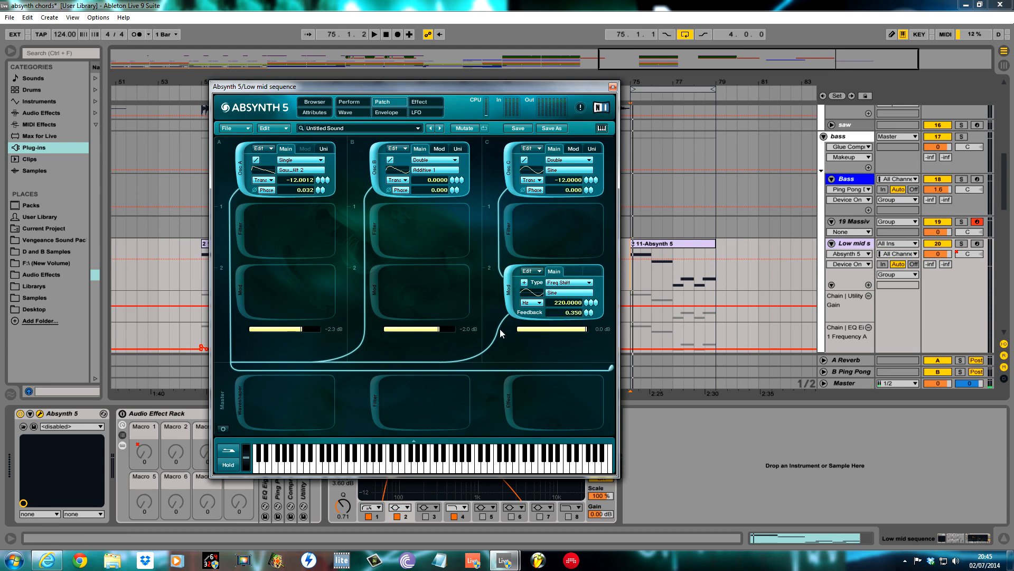
left_click(582, 283)
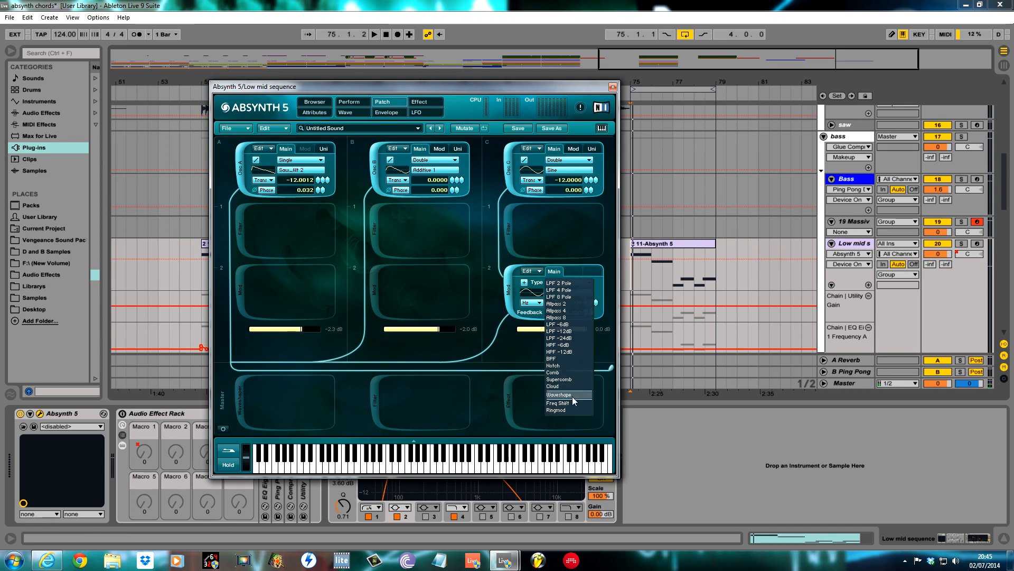
left_click(566, 411)
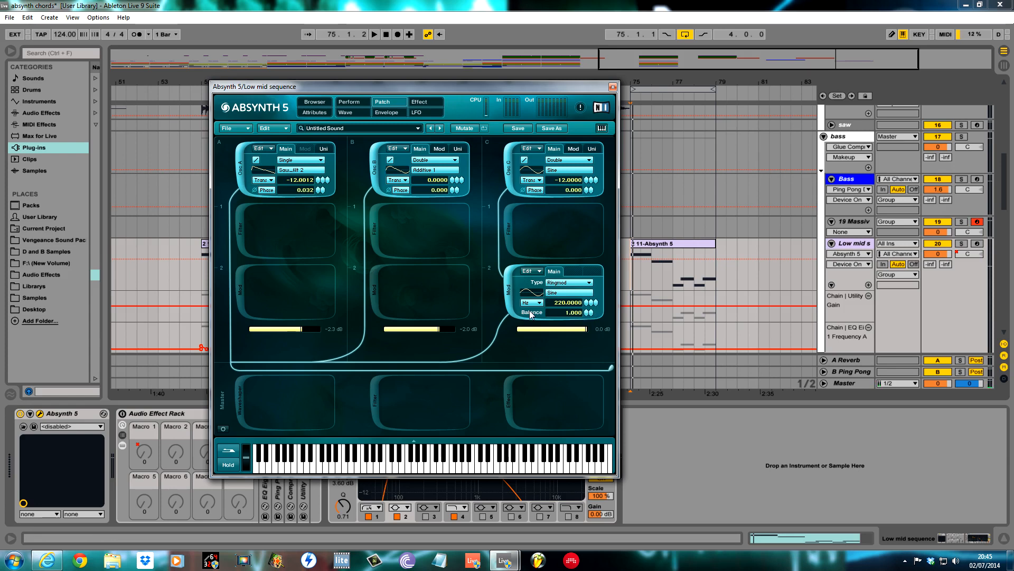
double_click(564, 304)
type("0.127")
key("Return")
double_click(579, 313)
type("0.03")
key("Return")
Step: Play the loop with channel C's ring modulator switched off and on again to compare
key("space")
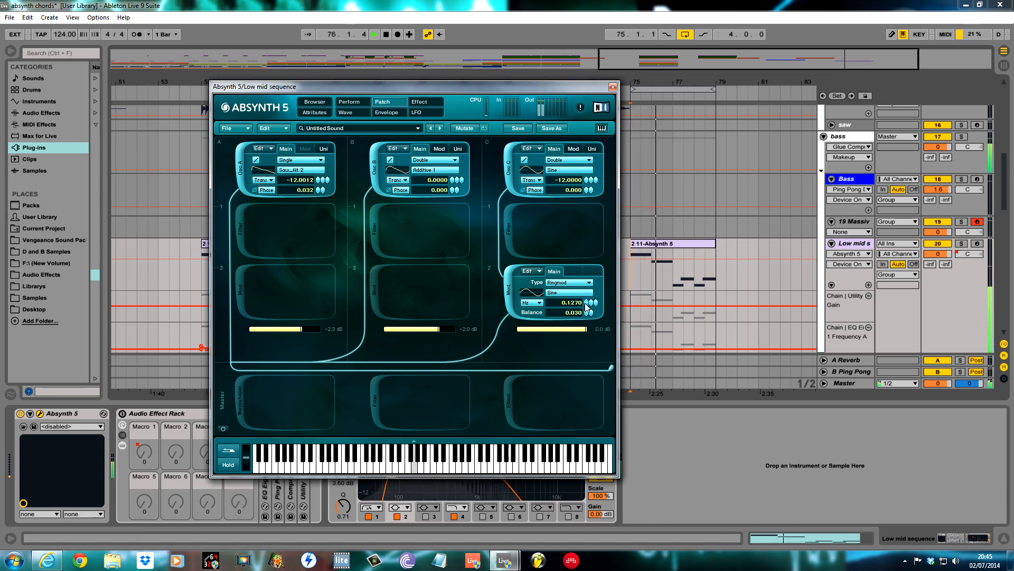
left_click(510, 287)
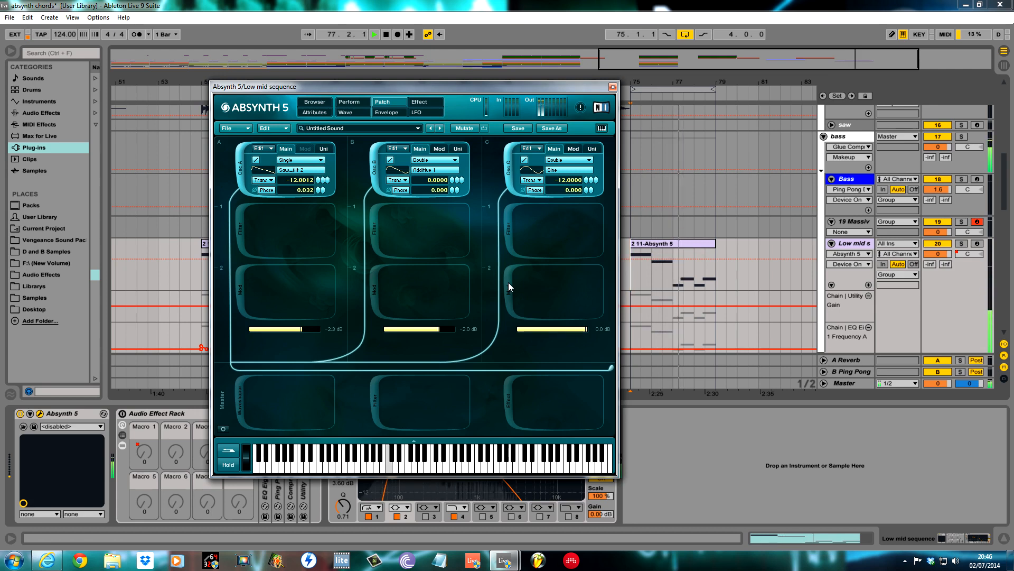
left_click(510, 287)
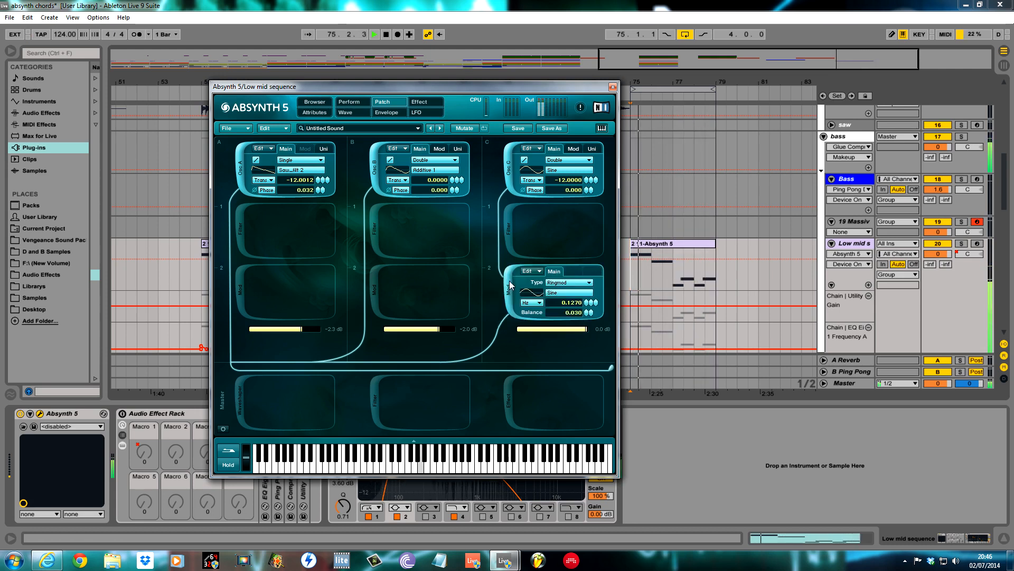
key("space")
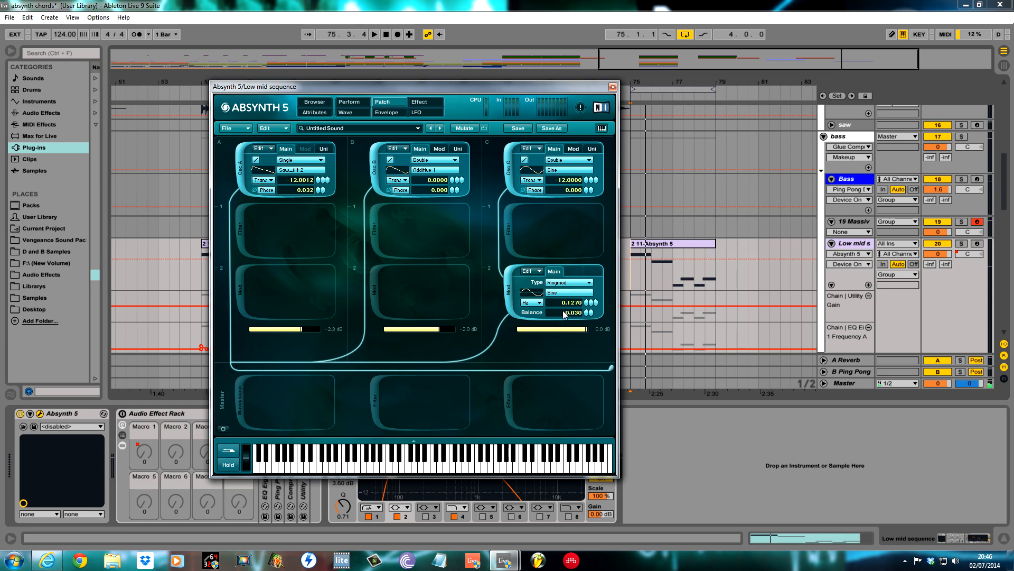
Step: Enable the master filter as LPF 2 Pole with a cutoff of 771.001 Hz and check its feedback settings
left_click(370, 403)
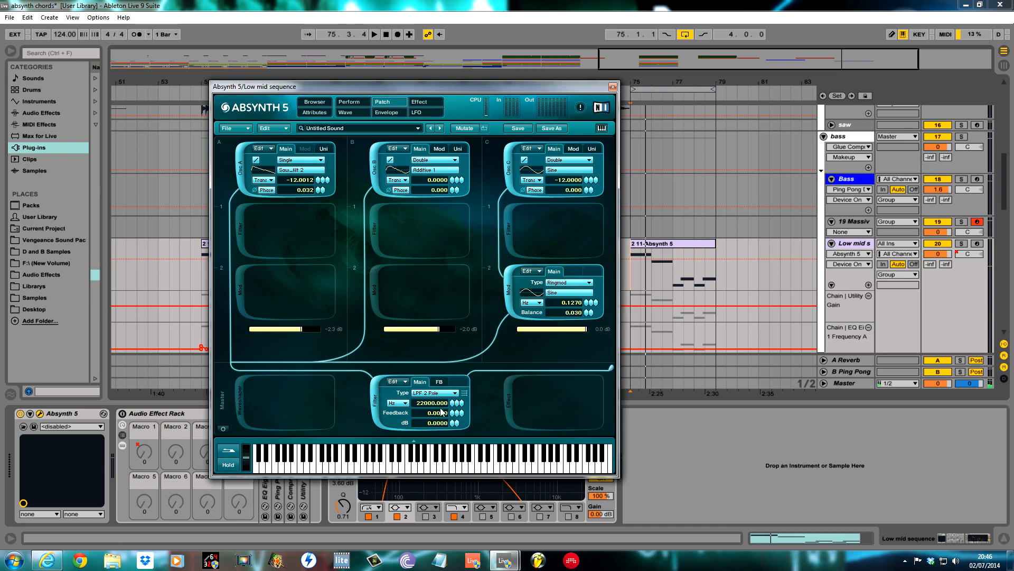
double_click(431, 403)
type("77")
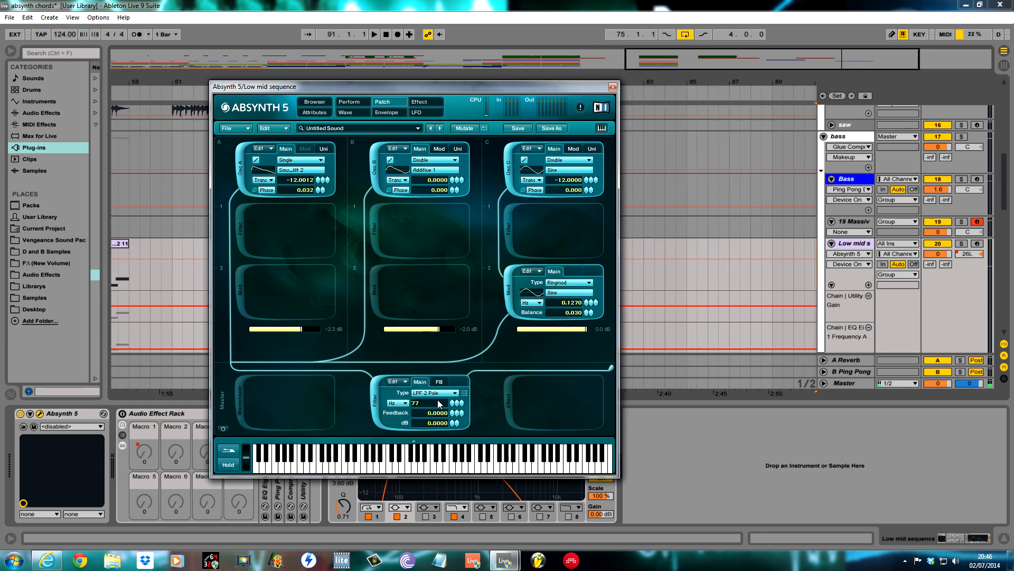
key("Return")
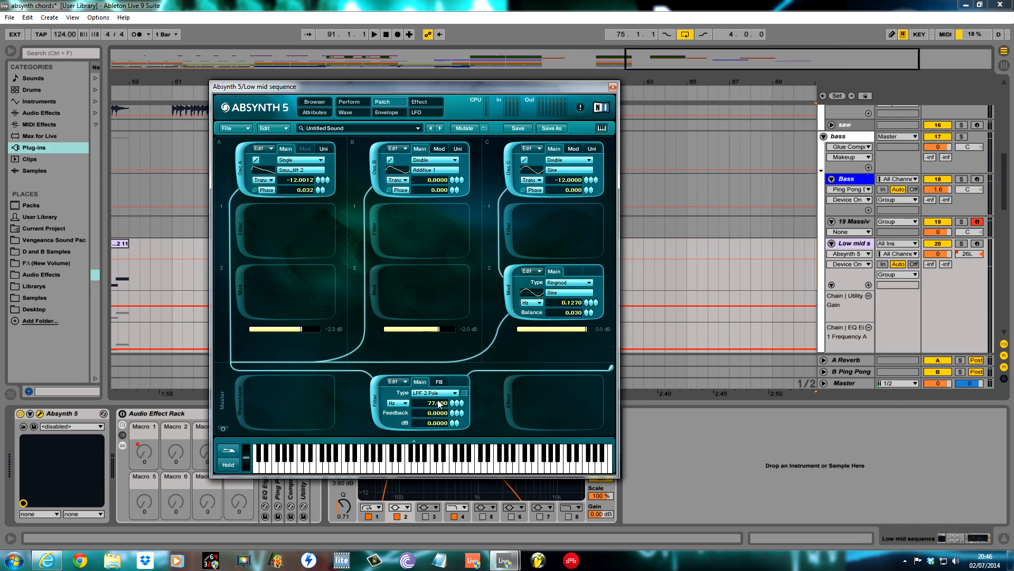
double_click(438, 404)
type("7")
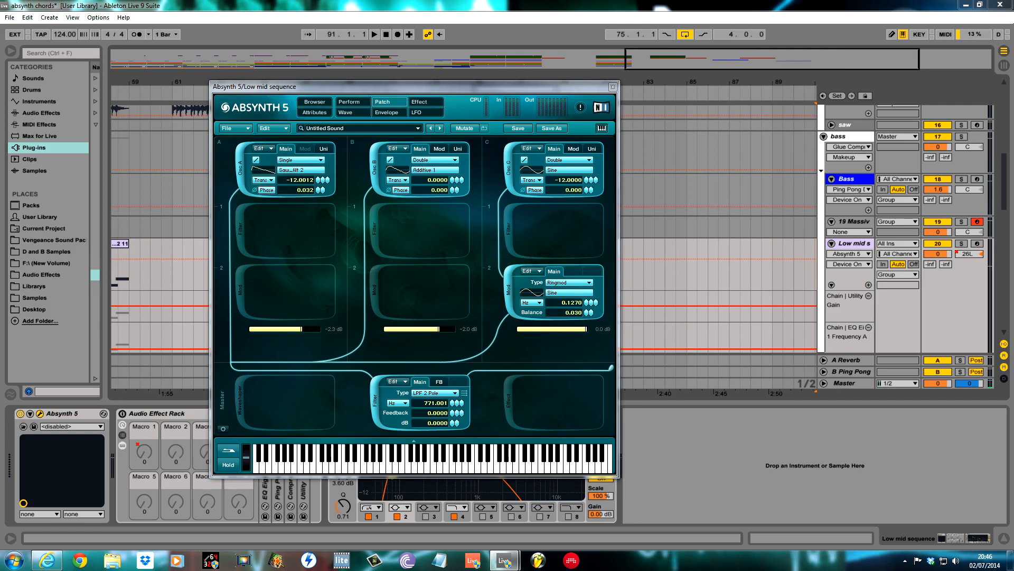
left_click(440, 382)
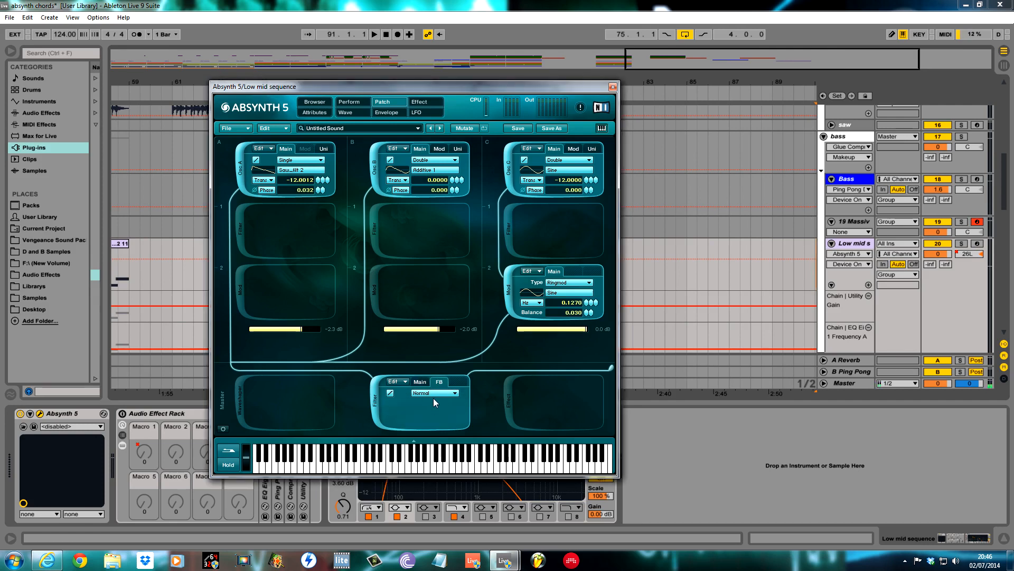
left_click(420, 382)
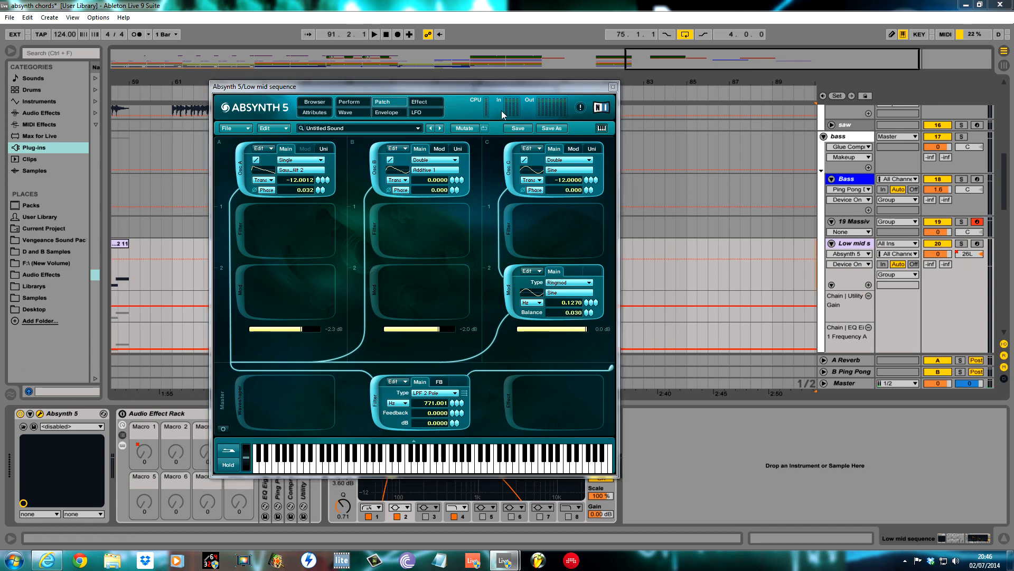
Step: Move the synth window aside to reveal the arrangement and play the loop with the filtered sound
left_click_drag(412, 86, 202, 88)
key("space")
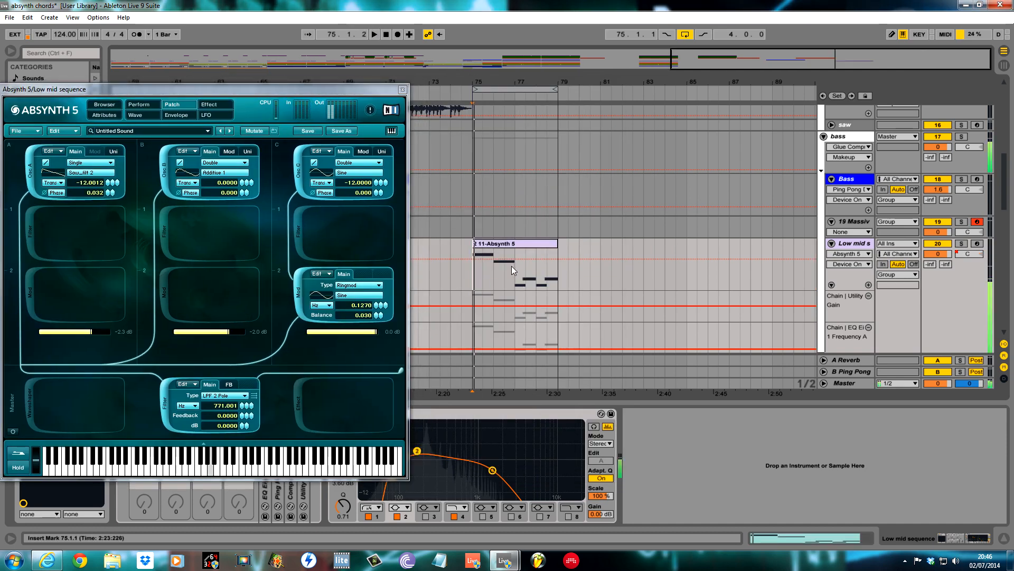
left_click_drag(320, 93, 932, 110)
mouse_move(858, 420)
left_mouse_down()
mouse_move(854, 451)
mouse_move(848, 417)
left_mouse_up()
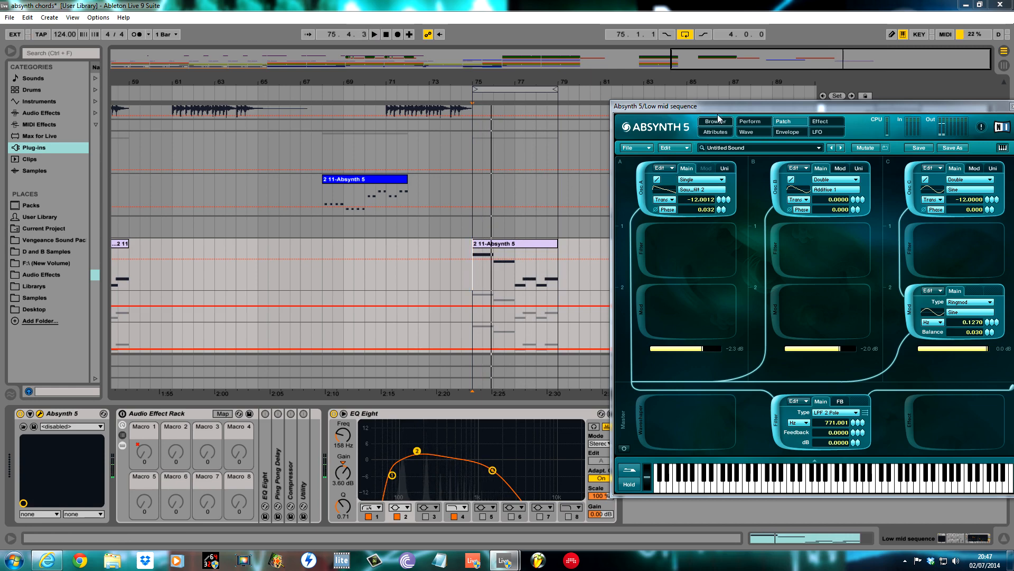
left_click_drag(781, 115, 206, 68)
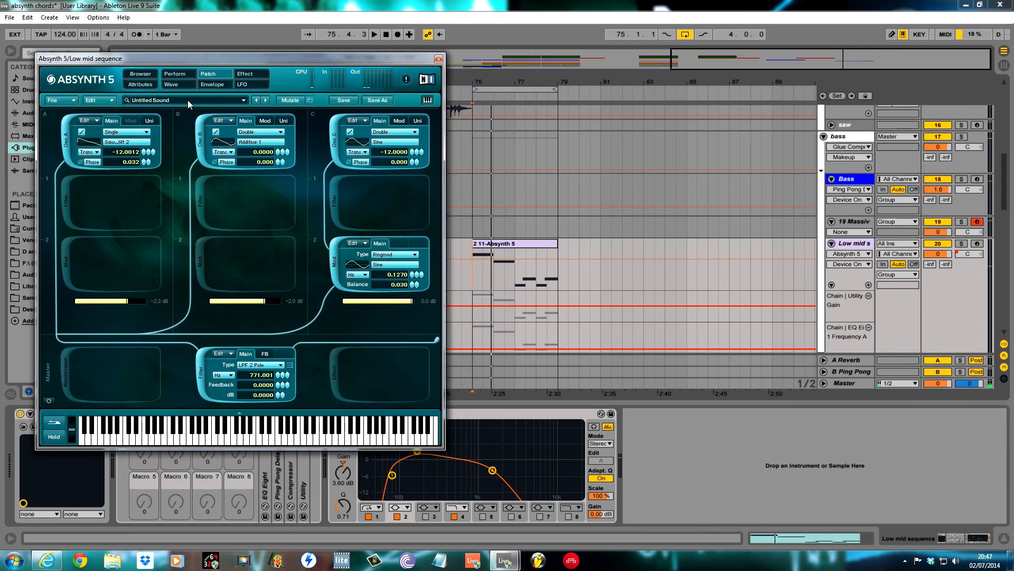
Step: Examine the amplitude envelopes of the three oscillators
left_click(213, 84)
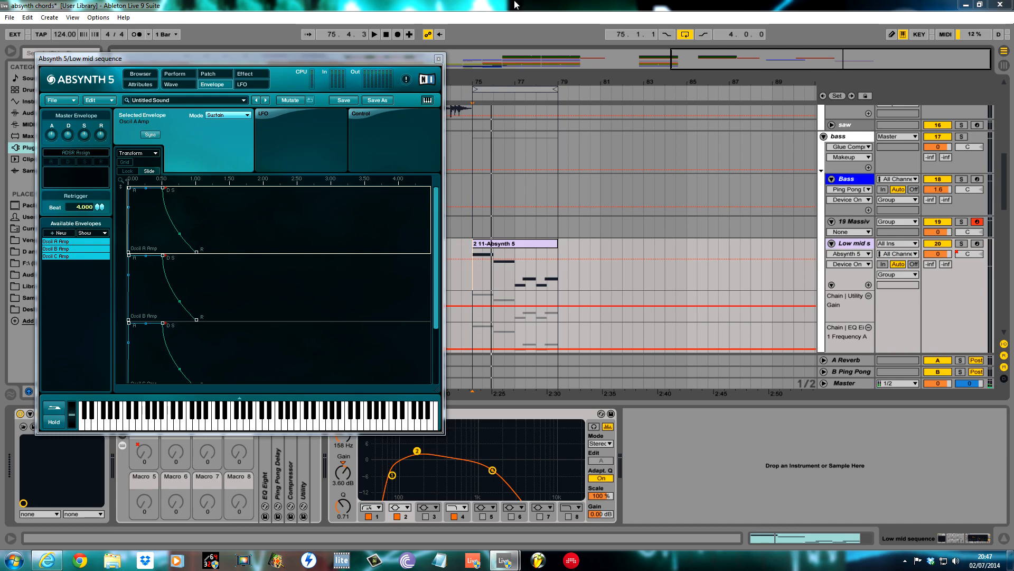
left_click_drag(282, 64, 291, 34)
left_click_drag(551, 68, 686, 69)
left_click_drag(347, 29, 467, 50)
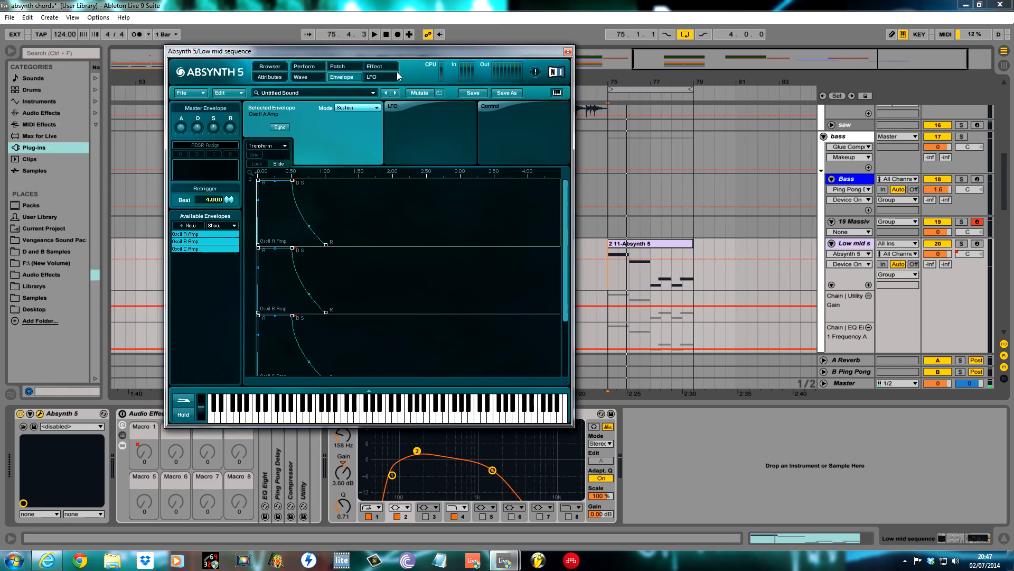
Step: Enable the master waveshaper in the patch and choose the Additive 1 wave for it
left_click(337, 68)
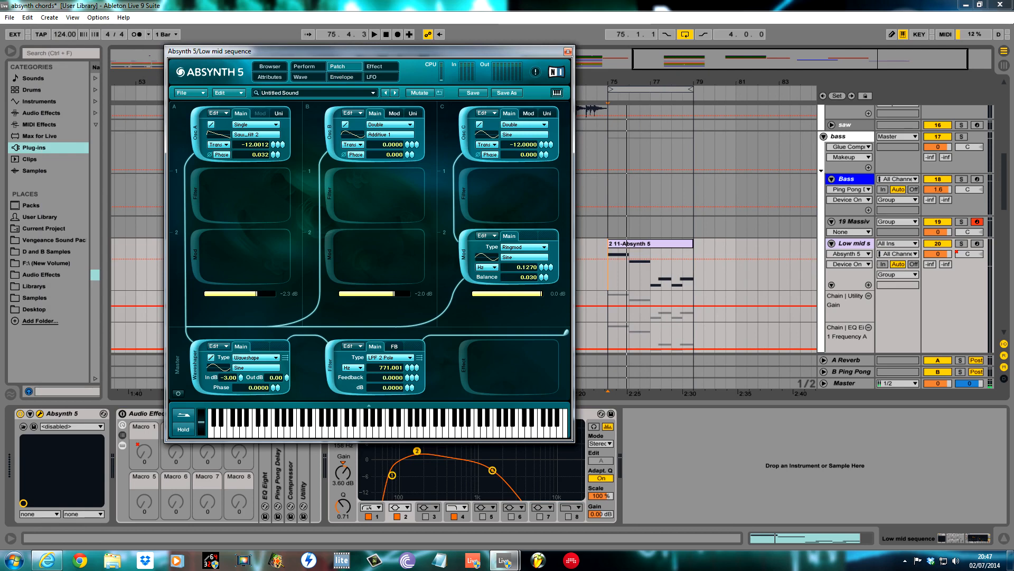
left_click(252, 368)
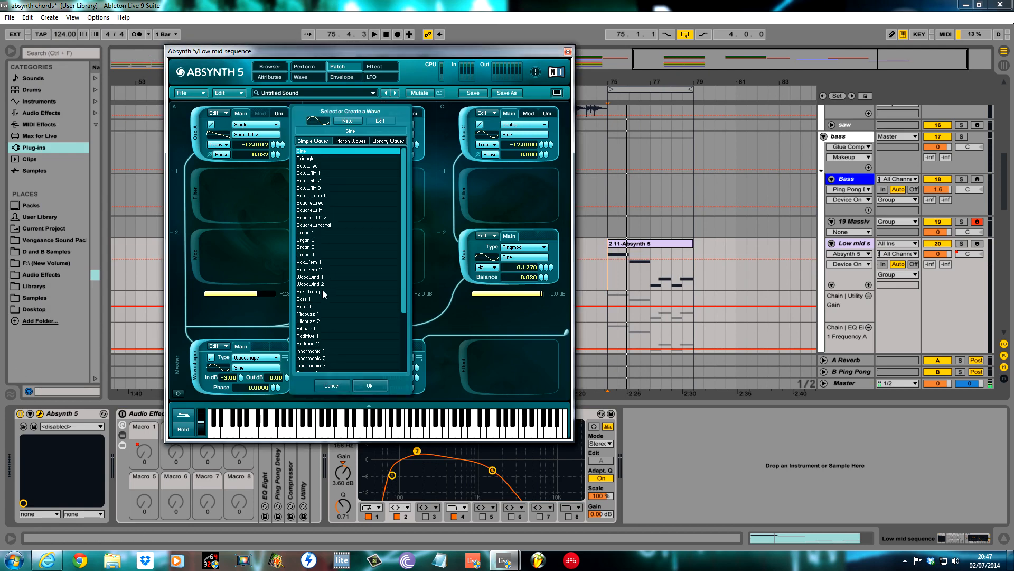
left_click(326, 336)
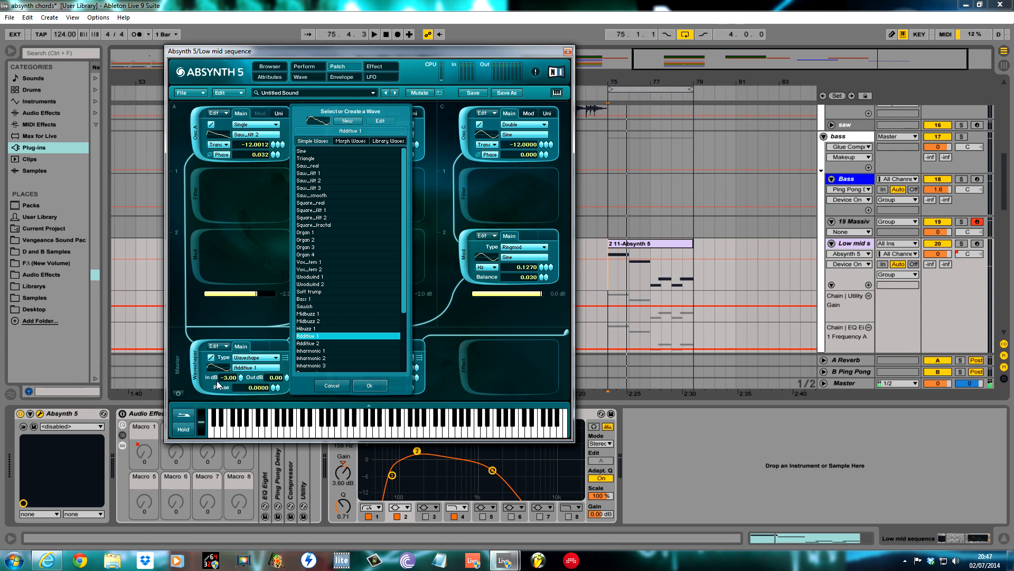
key("Return")
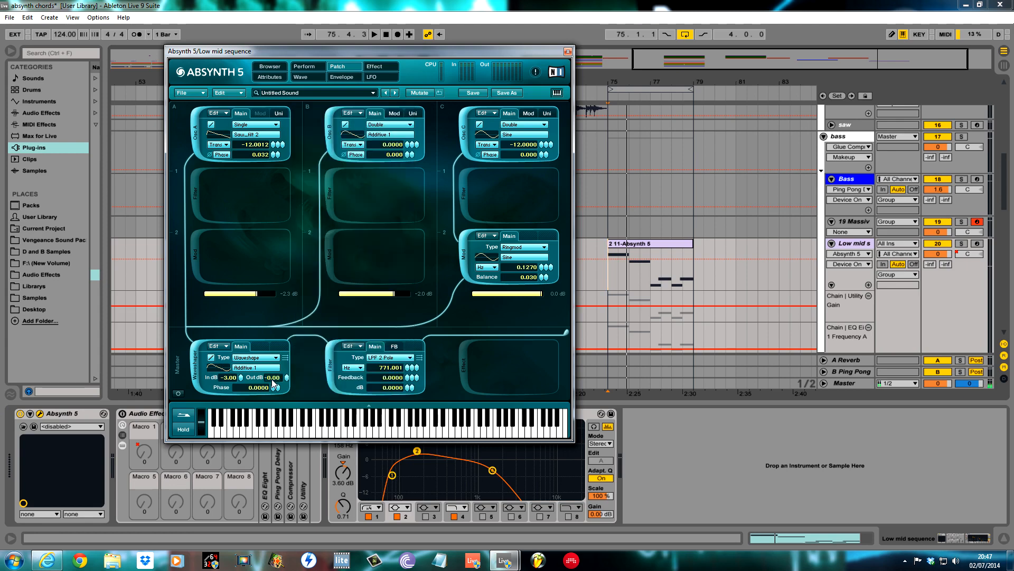
Step: Set the waveshaper's output to 4.70 dB and its phase to 0.039, and play the loop
left_click_drag(272, 380, 272, 379)
double_click(252, 389)
type("0.039")
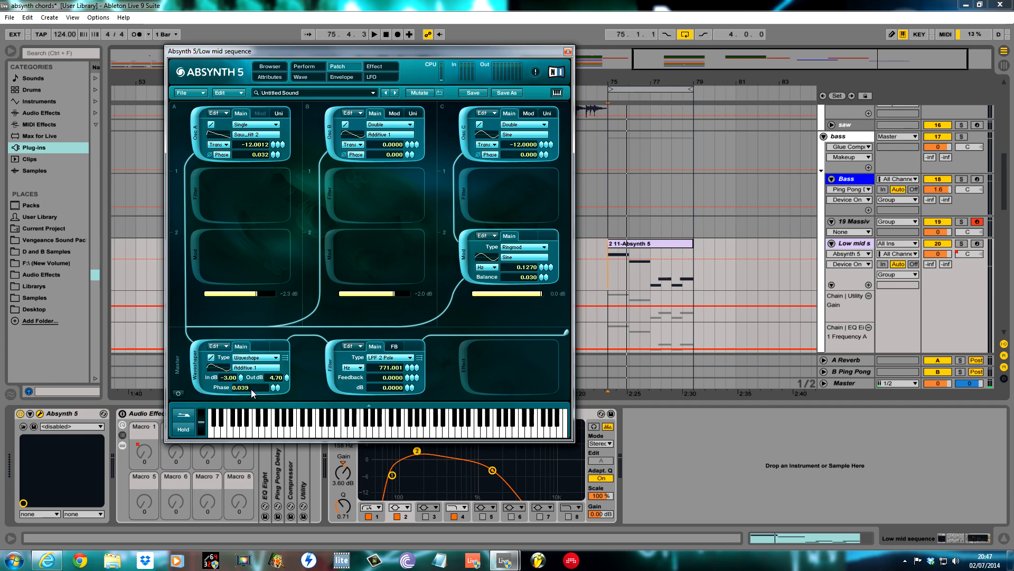
key("Return")
key("space")
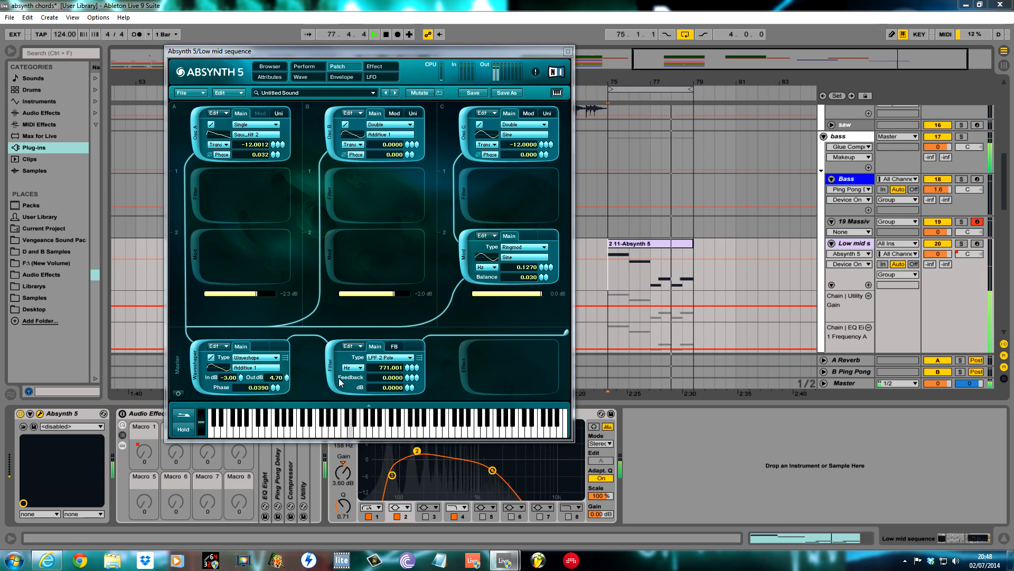
Step: Set the master waveshaper's input level to -3.10 dB while auditioning the loop
key("space")
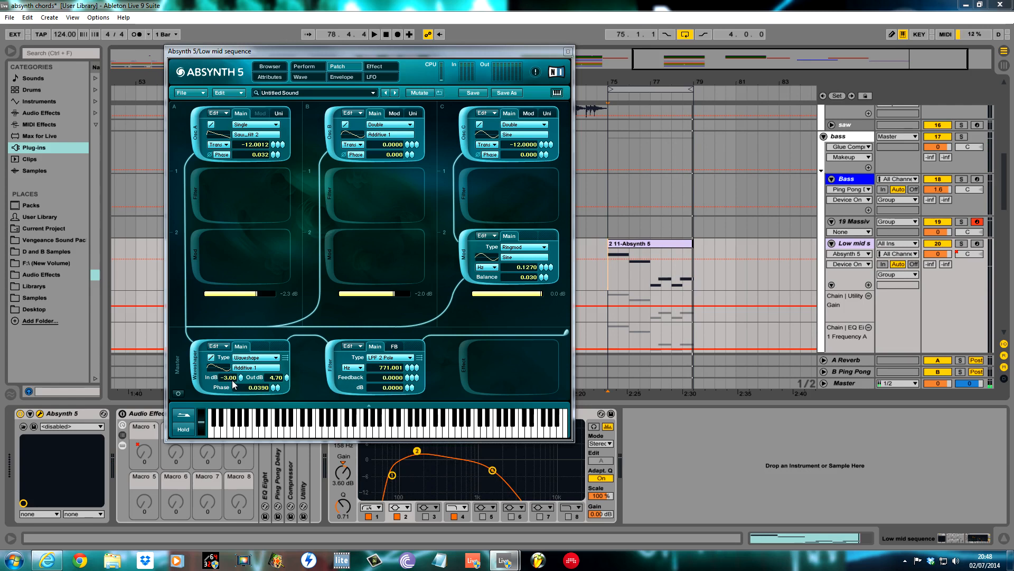
key("space")
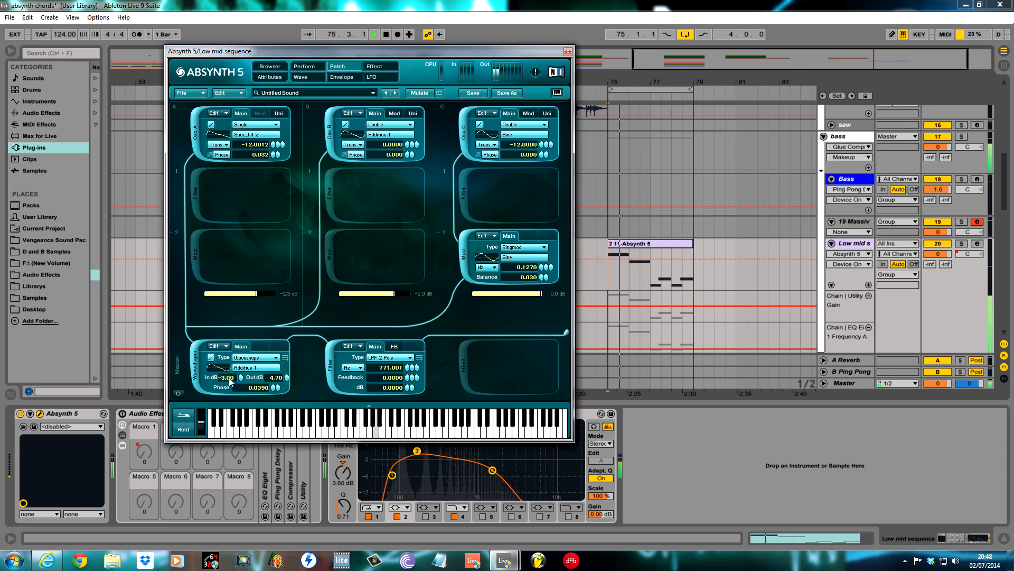
mouse_move(242, 380)
left_mouse_down()
mouse_move(234, 428)
mouse_move(245, 337)
mouse_move(254, 377)
mouse_move(250, 349)
mouse_move(240, 378)
left_mouse_up()
key("space")
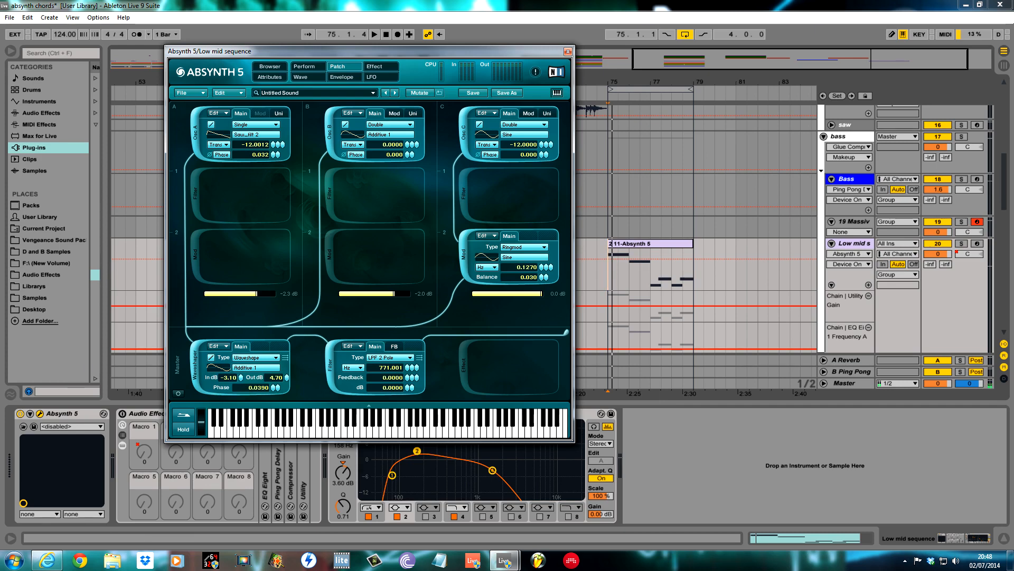
Step: Create a new envelope for the waveshaper's input level and load the Step Sequence - 16th template into it
right_click(225, 381)
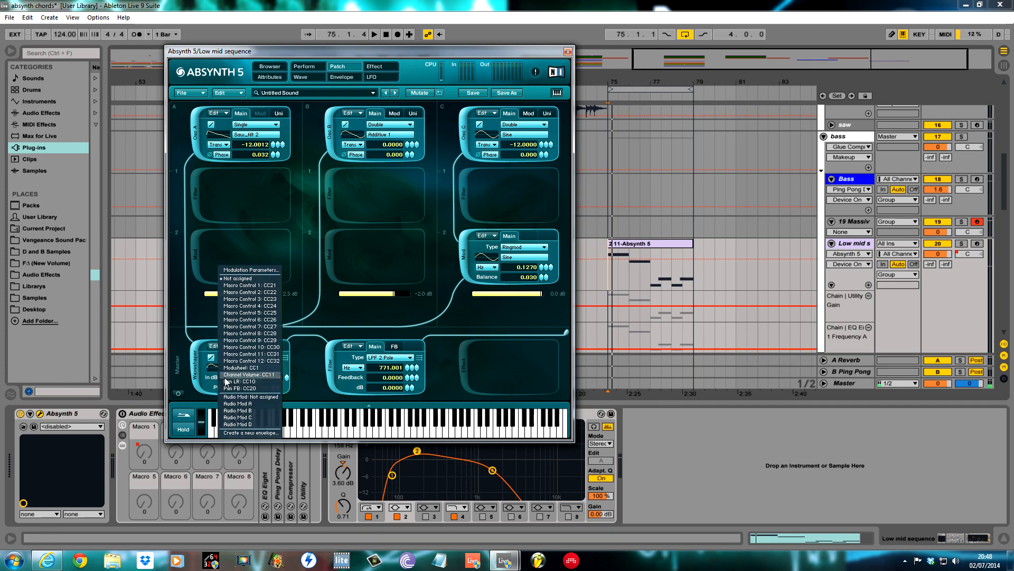
left_click(262, 434)
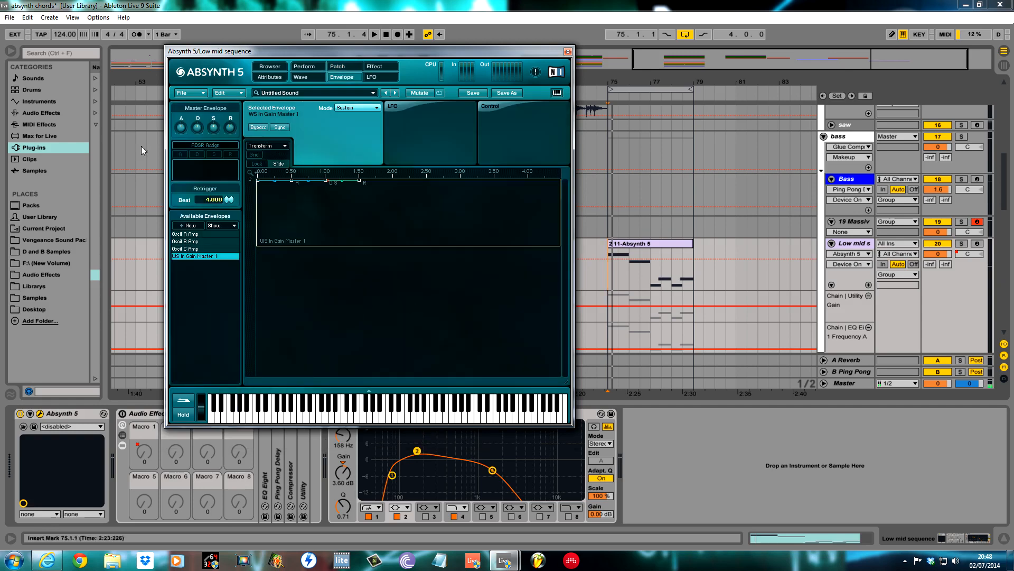
left_click(286, 146)
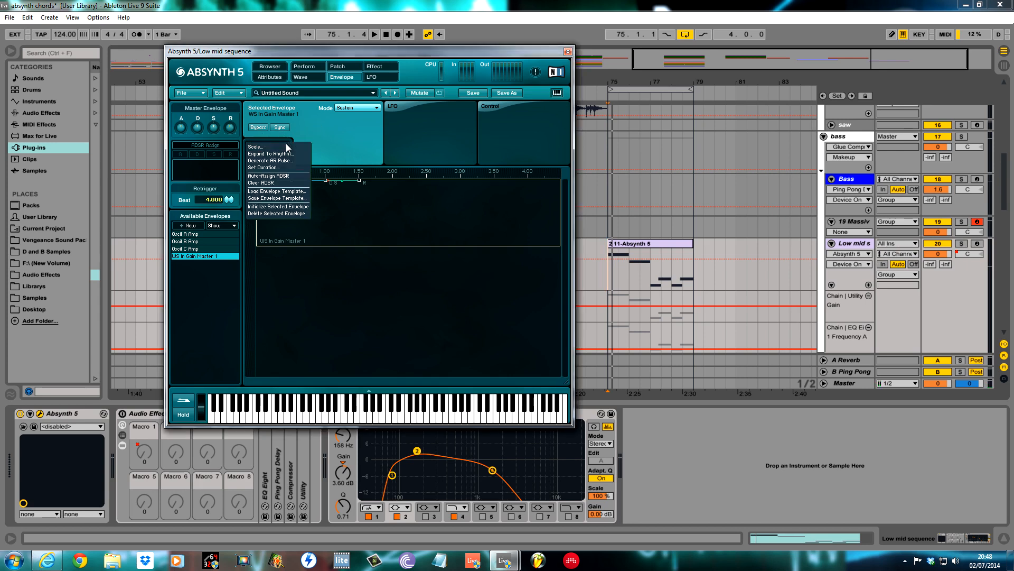
left_click(277, 191)
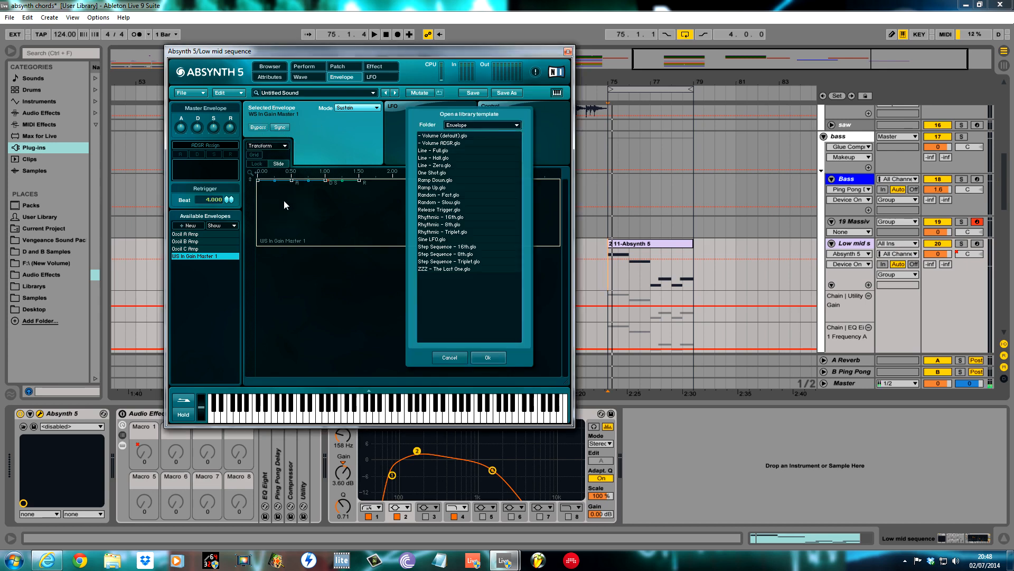
left_click(476, 247)
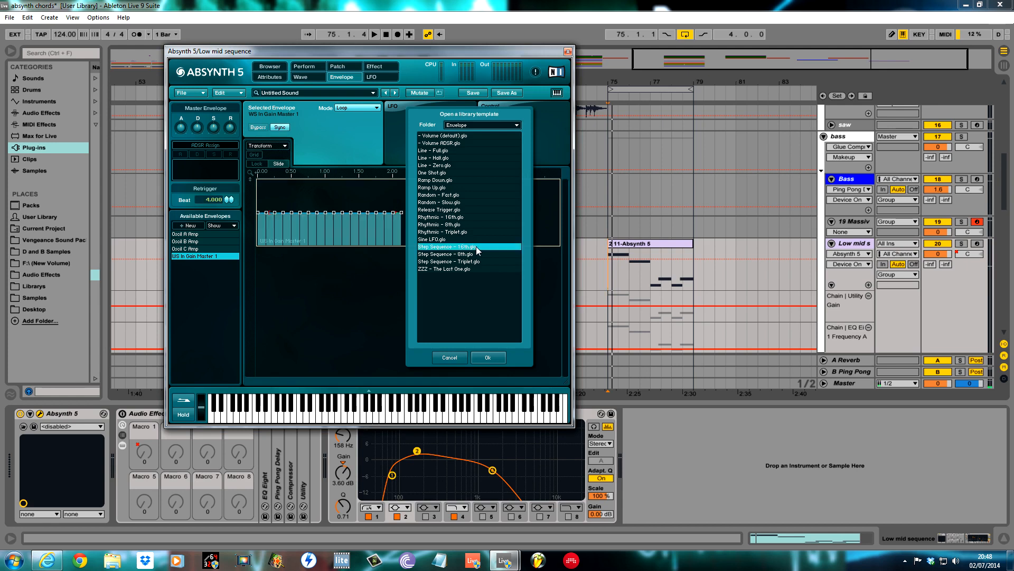
left_click(487, 358)
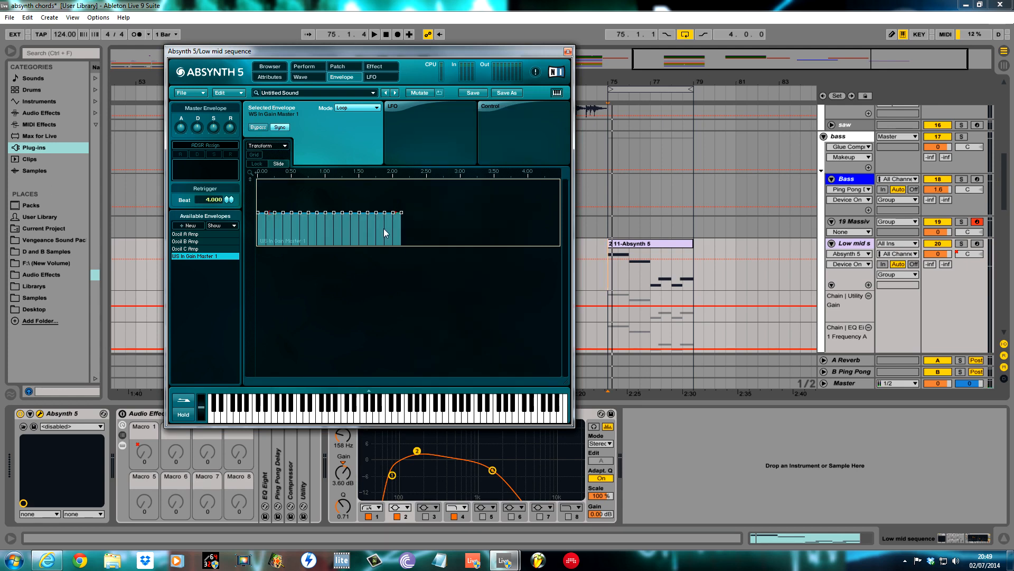
Step: Turn on the 1/16 grid, raise the envelope's second breakpoint to full level, lower the following two, and play the loop
left_click(253, 155)
left_click(284, 163)
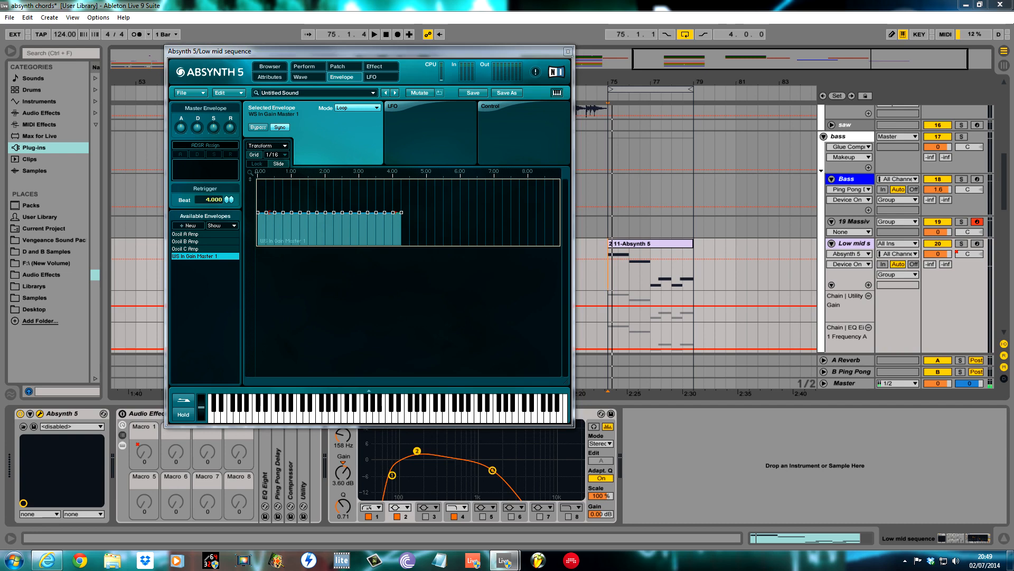
left_click_drag(263, 213, 269, 178)
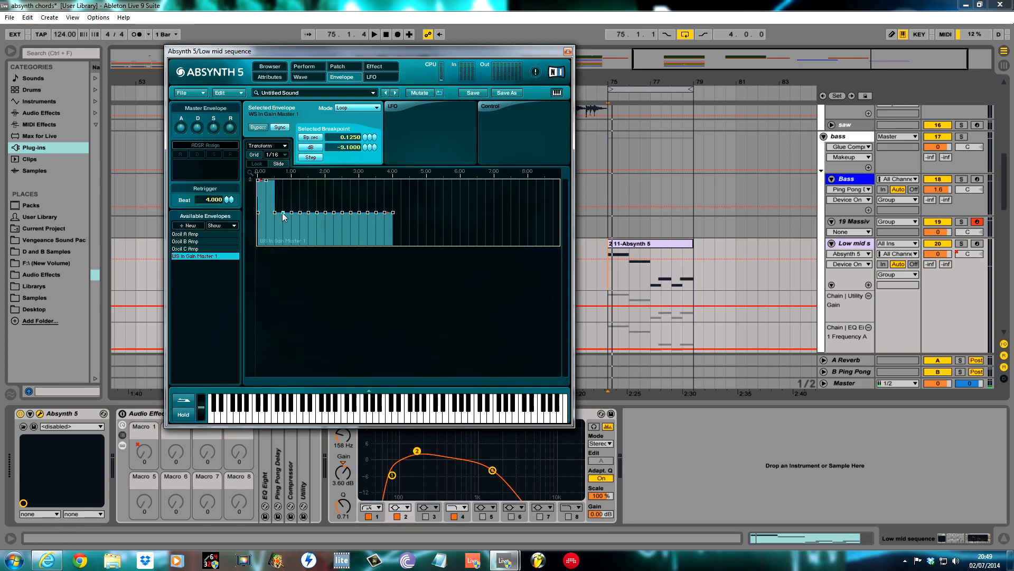
left_click_drag(280, 243, 284, 243)
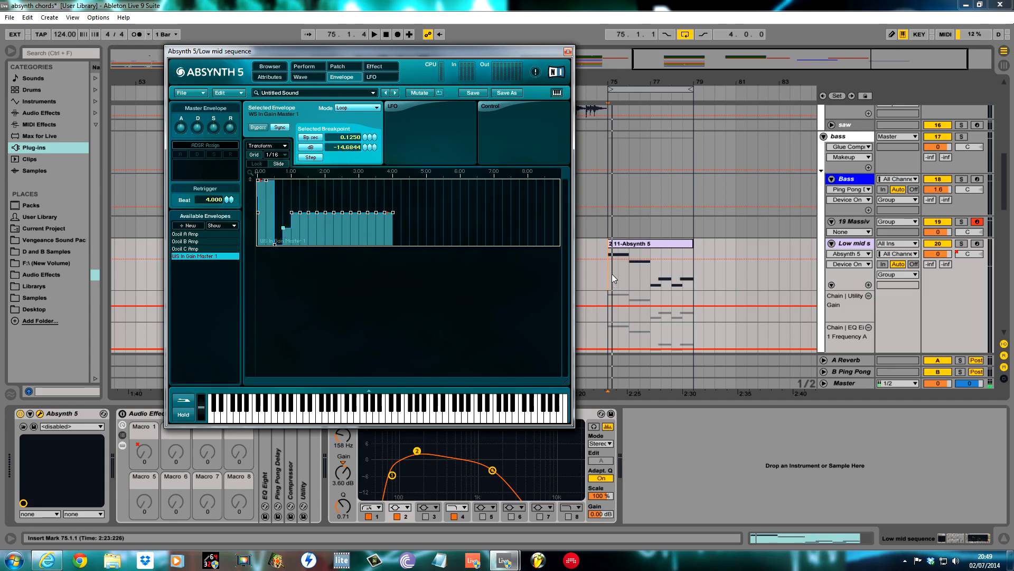
key("space")
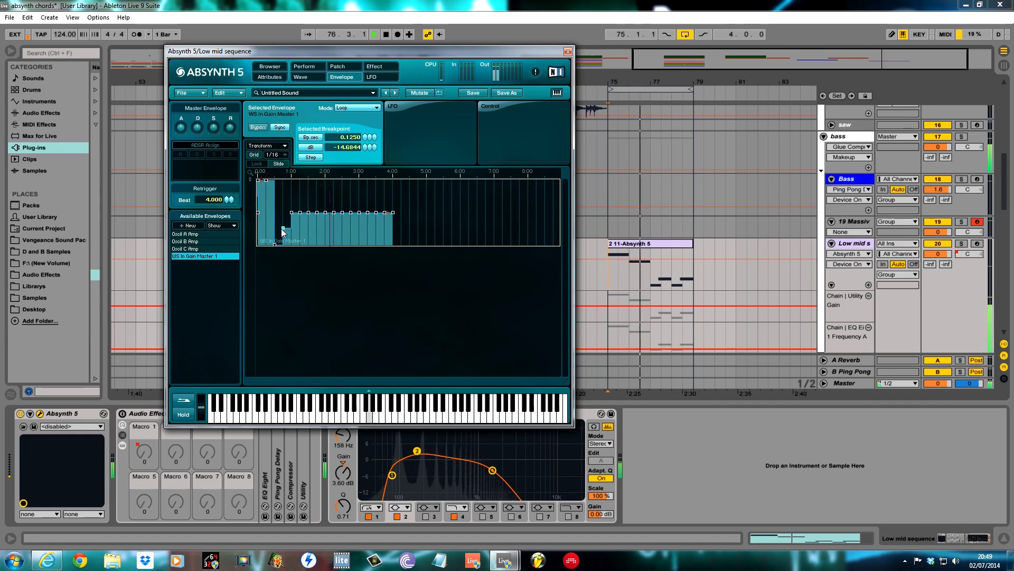
Step: Shape the envelope steps from beat 0.75 to 2.5 into alternating highs and lows, with beat 2.5 at about -4.24 dB
mouse_move(283, 231)
left_mouse_down()
mouse_move(284, 182)
mouse_move(273, 232)
left_mouse_up()
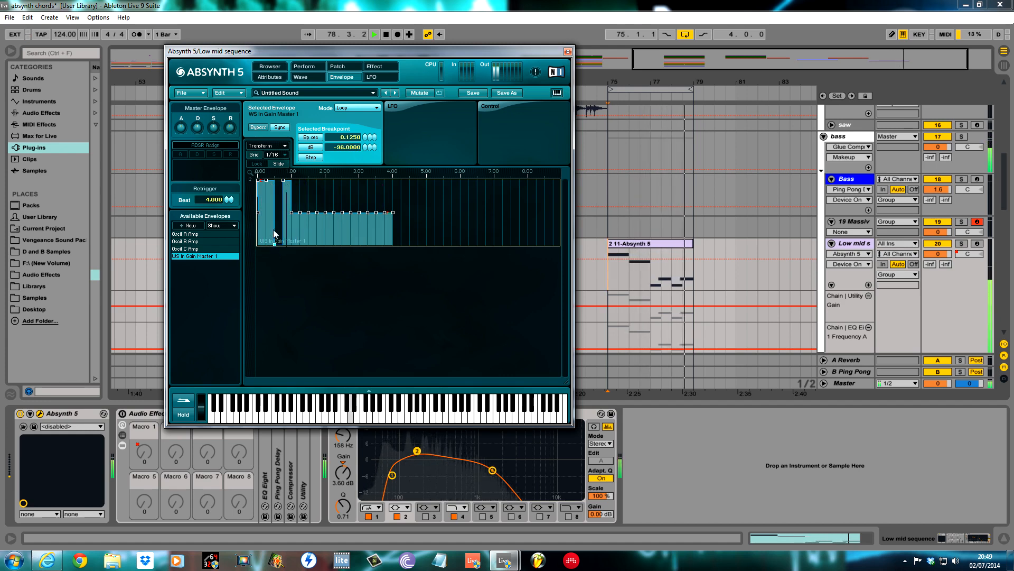
left_click_drag(300, 214, 302, 187)
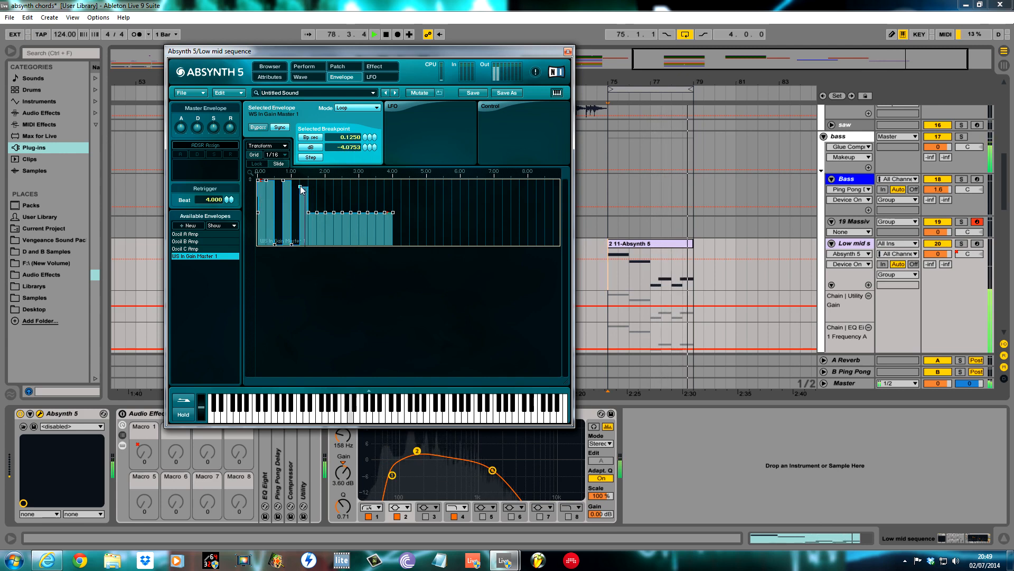
left_click_drag(317, 213, 328, 231)
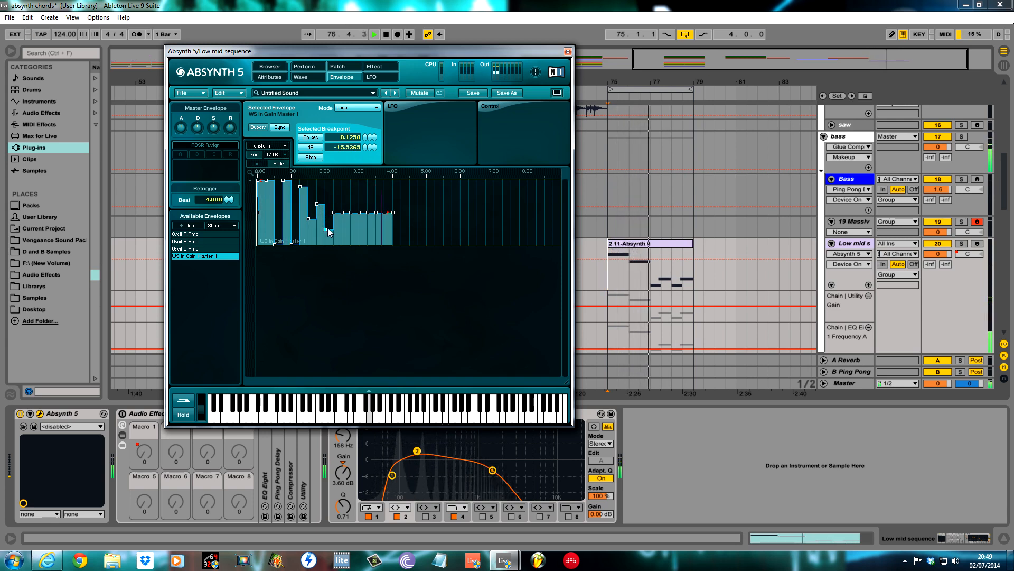
left_click(334, 212)
left_click_drag(334, 213, 342, 194)
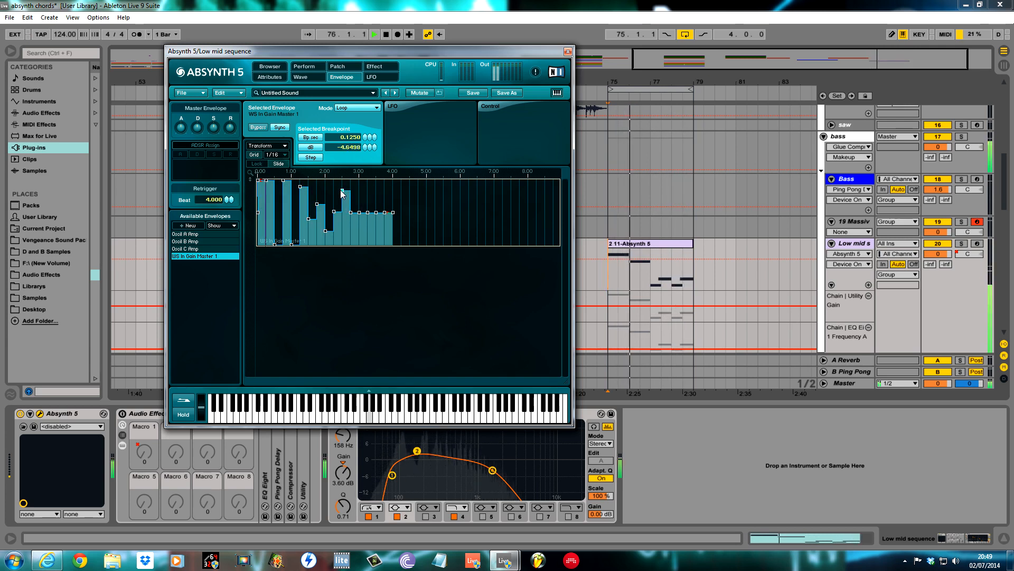
left_click_drag(342, 192, 341, 188)
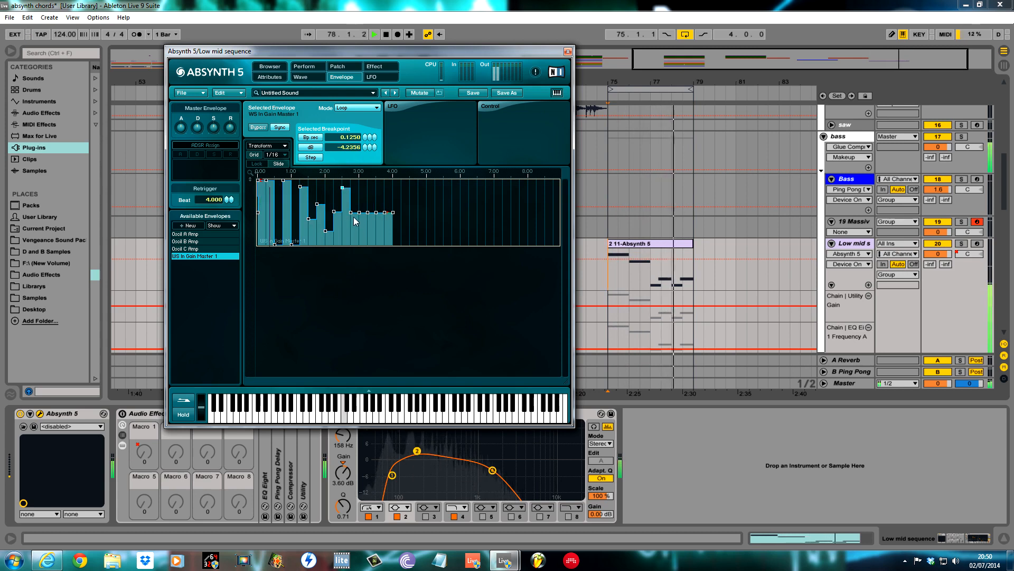
Step: Set the envelope steps to about -21.2 dB at beat 3, -4.65 dB at beat 3.25 and the lowest level at beat 3.75
left_click_drag(351, 212, 359, 236)
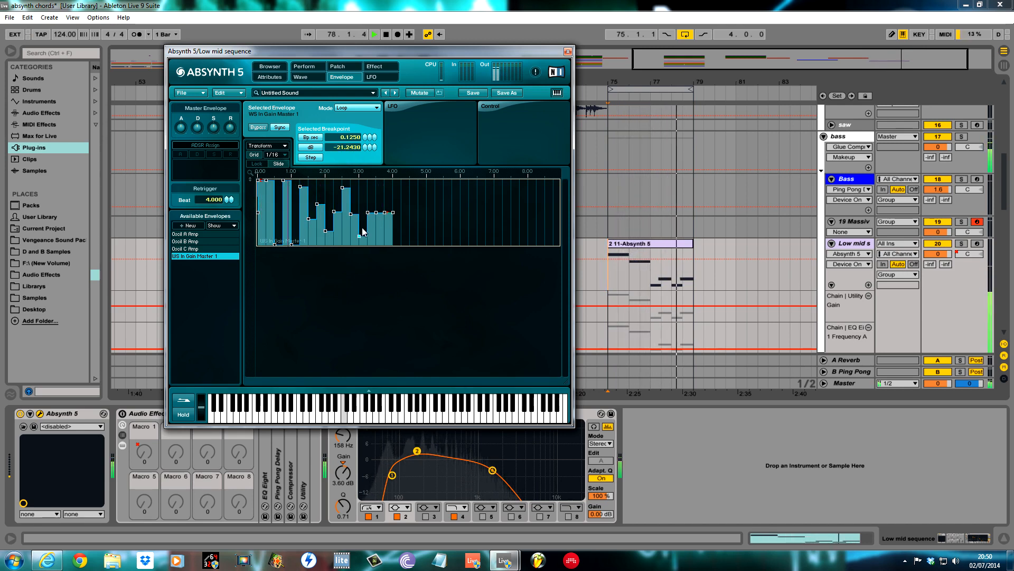
left_click_drag(368, 213, 369, 194)
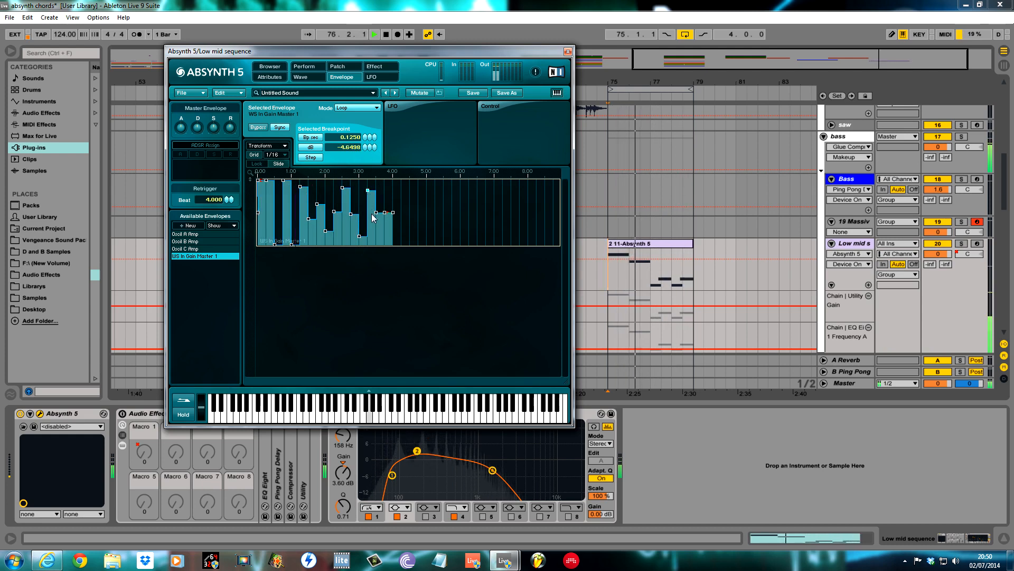
left_click_drag(384, 213, 385, 225)
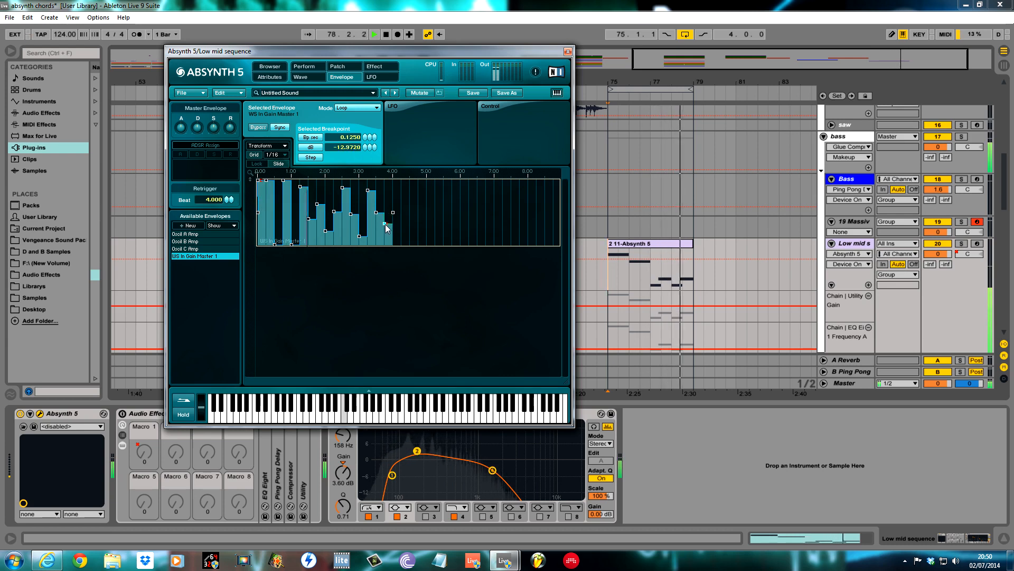
left_click_drag(385, 224, 401, 207)
Step: Add two breakpoints after beat 4, raise the step at beat 4, set beat 4.25 to about -9.45 dB, and play the loop
right_click(400, 218)
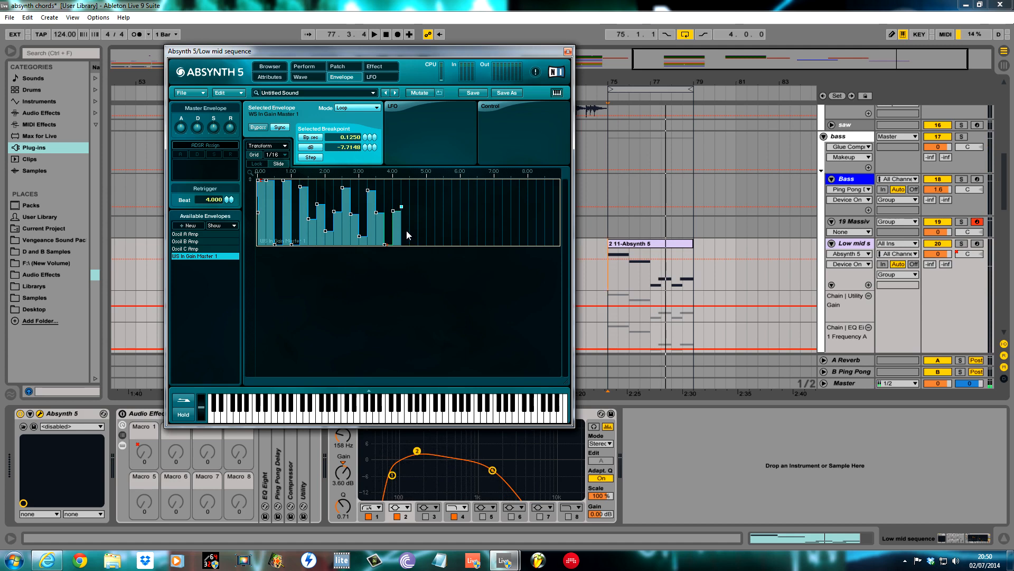
right_click(407, 230)
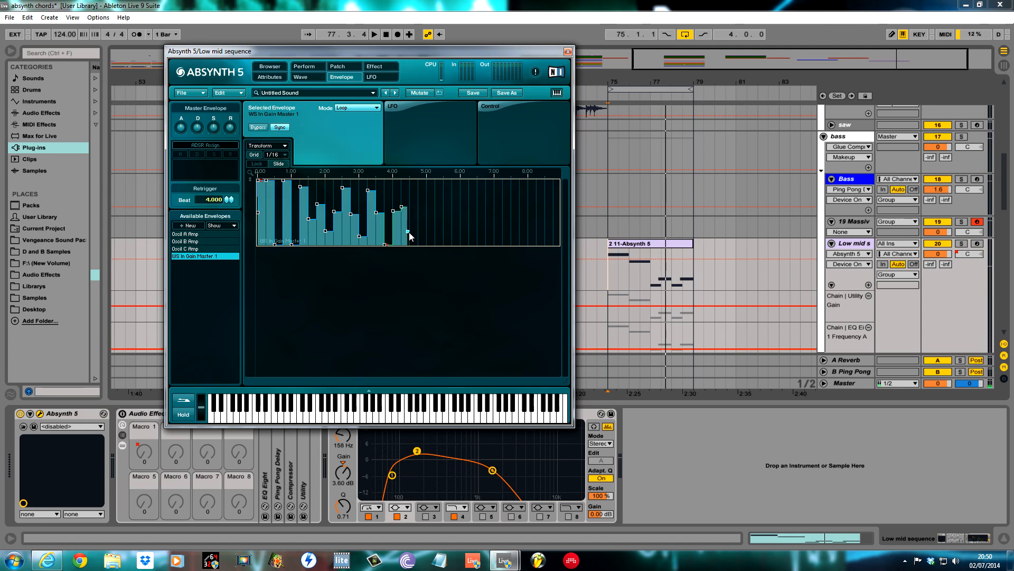
left_click(409, 232)
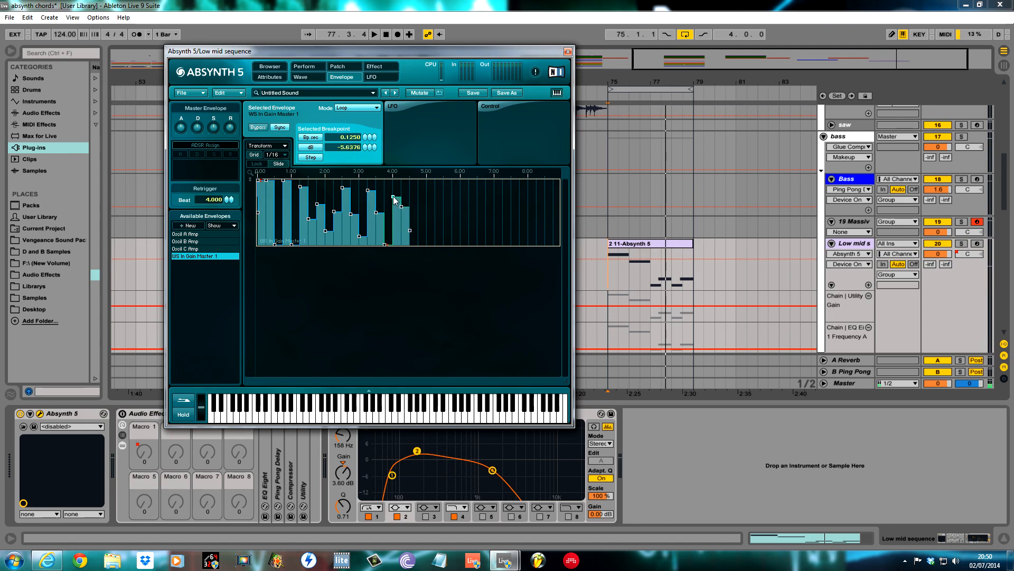
left_click_drag(393, 199, 397, 194)
key("space")
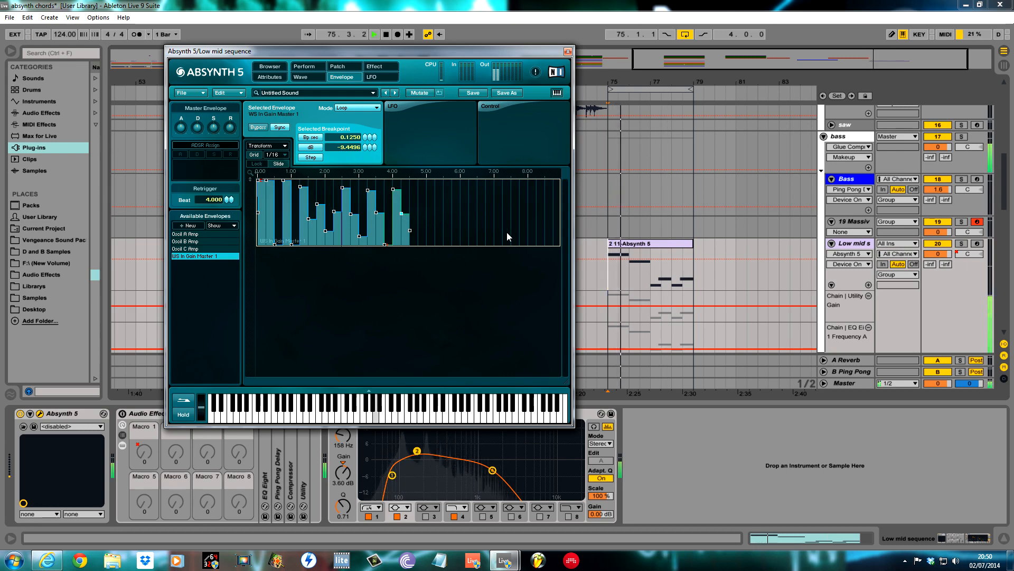
Step: Raise the envelope peaks at beats 2.5 and 3.25, the latter to about -4.16 dB, and return playback to the loop start
left_click(343, 182)
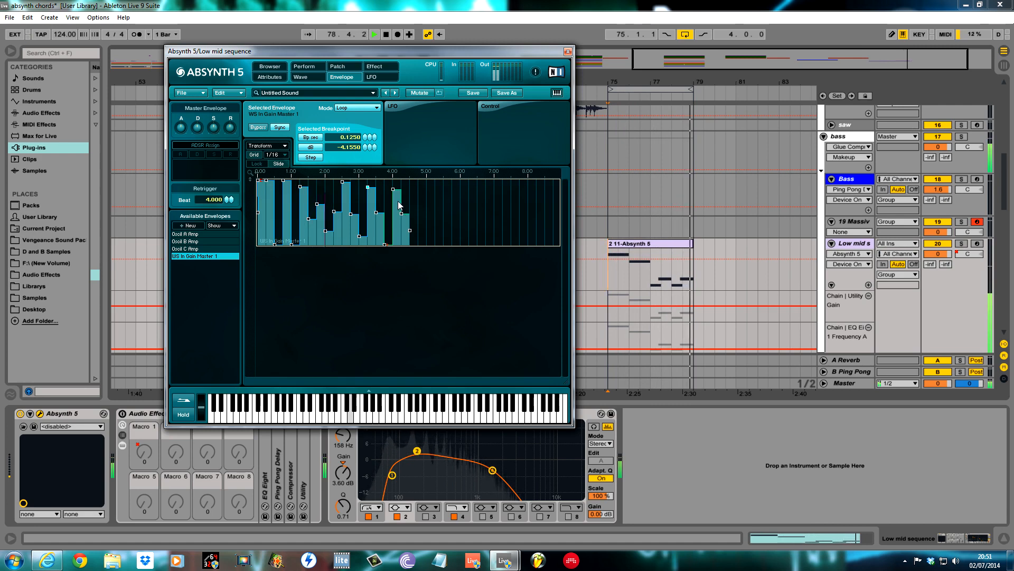
key("space")
left_click(613, 259)
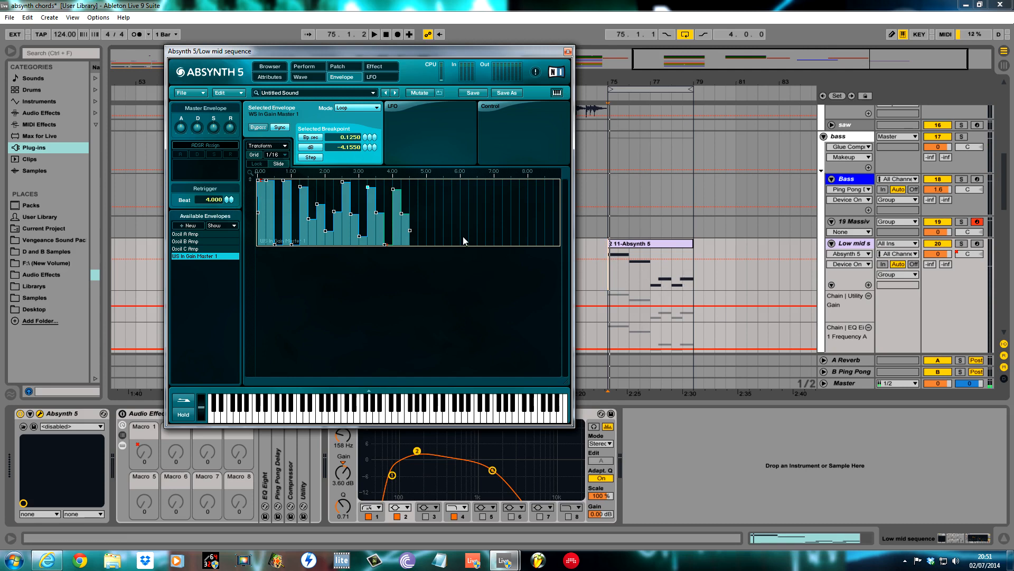
Step: Open the Absynth clip's notes in an enlarged editor alongside the envelope and play the loop to compare them
double_click(645, 243)
left_click_drag(718, 397, 751, 127)
left_click_drag(480, 52, 535, 329)
key("space")
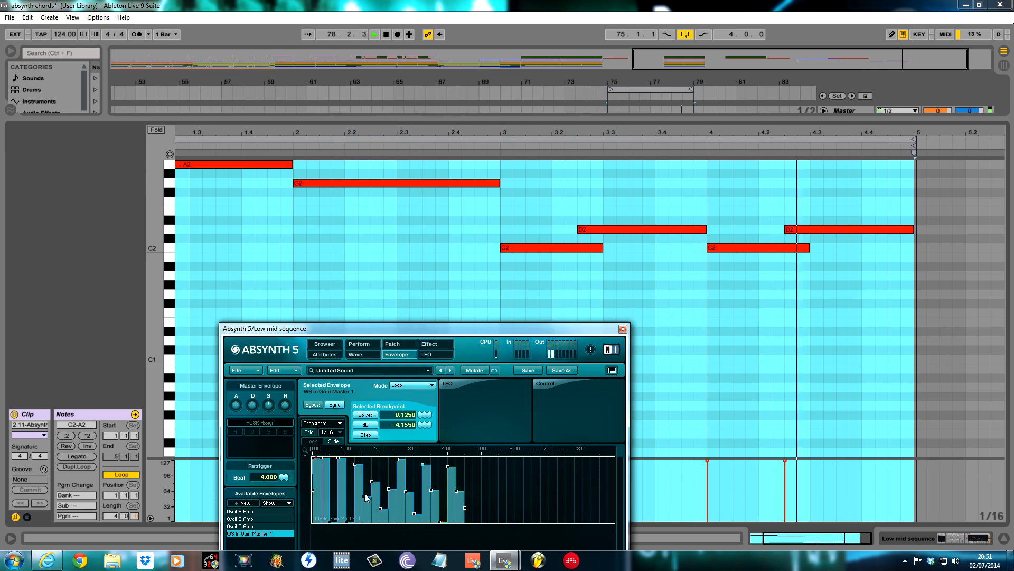
key("space")
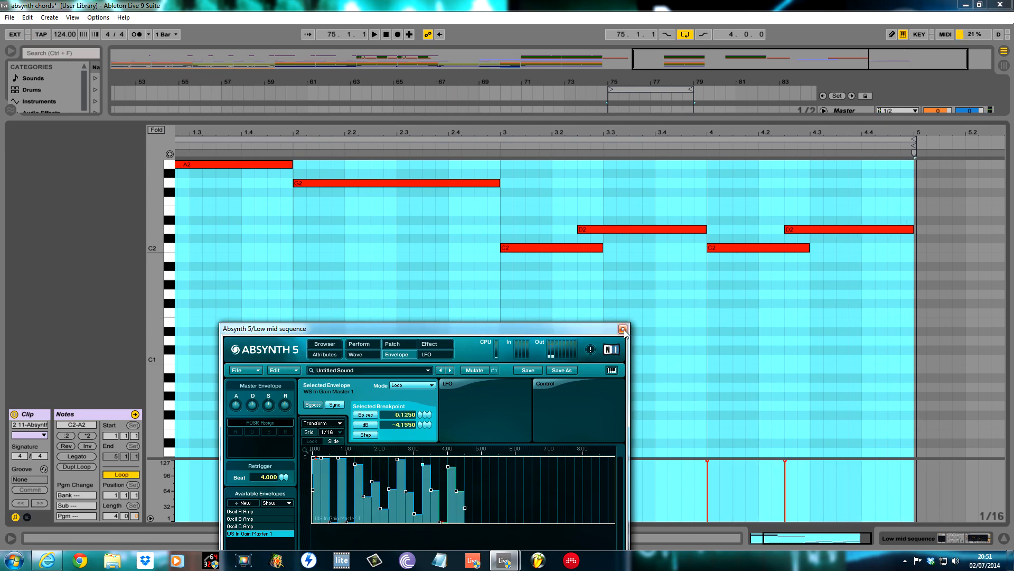
Step: Close the synth window, shrink the note editor and show the low mid sequence track's devices
left_click(622, 329)
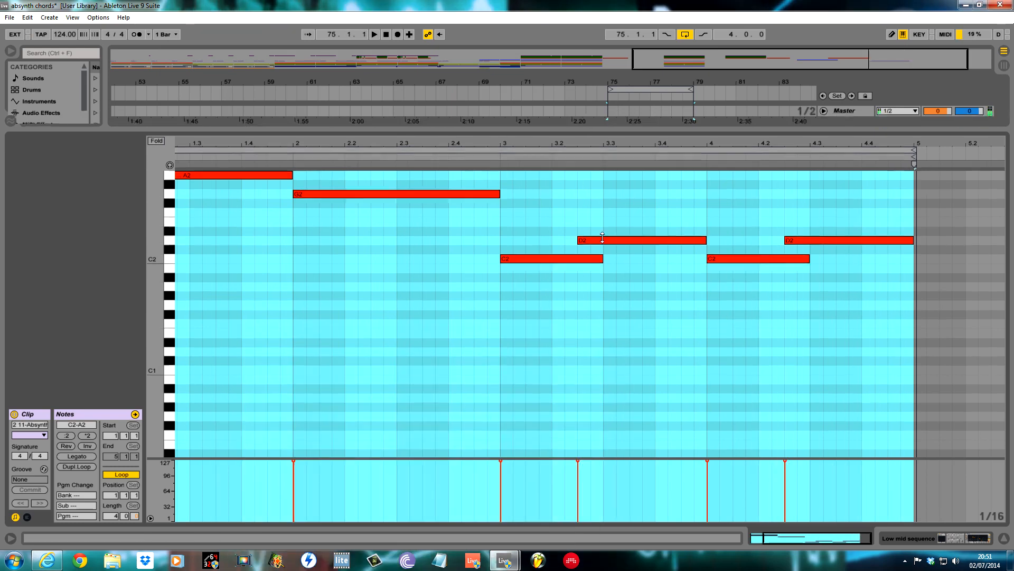
left_click_drag(602, 237, 604, 415)
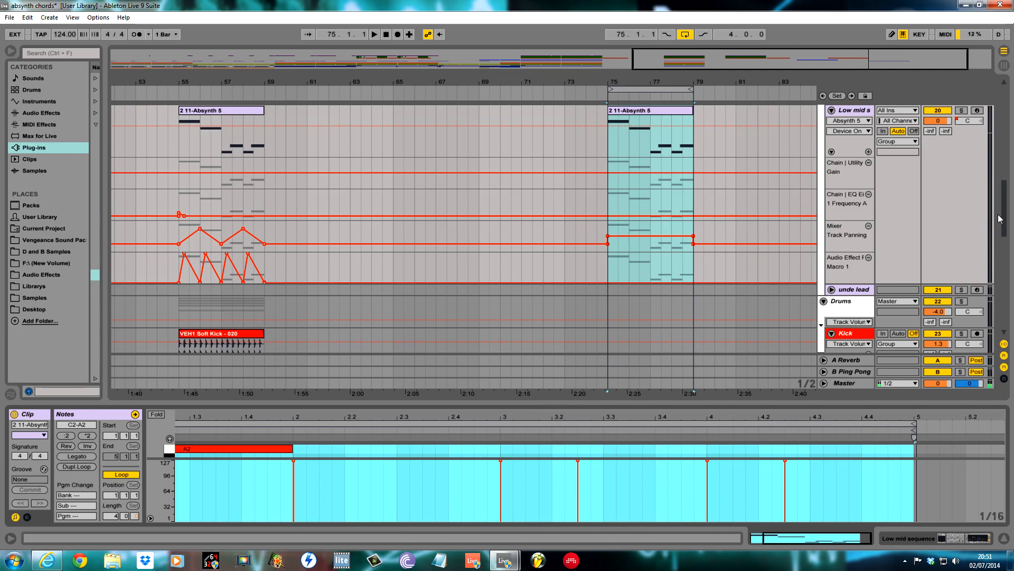
mouse_move(1004, 205)
left_mouse_down()
mouse_move(1004, 174)
mouse_move(1004, 185)
left_mouse_up()
double_click(852, 204)
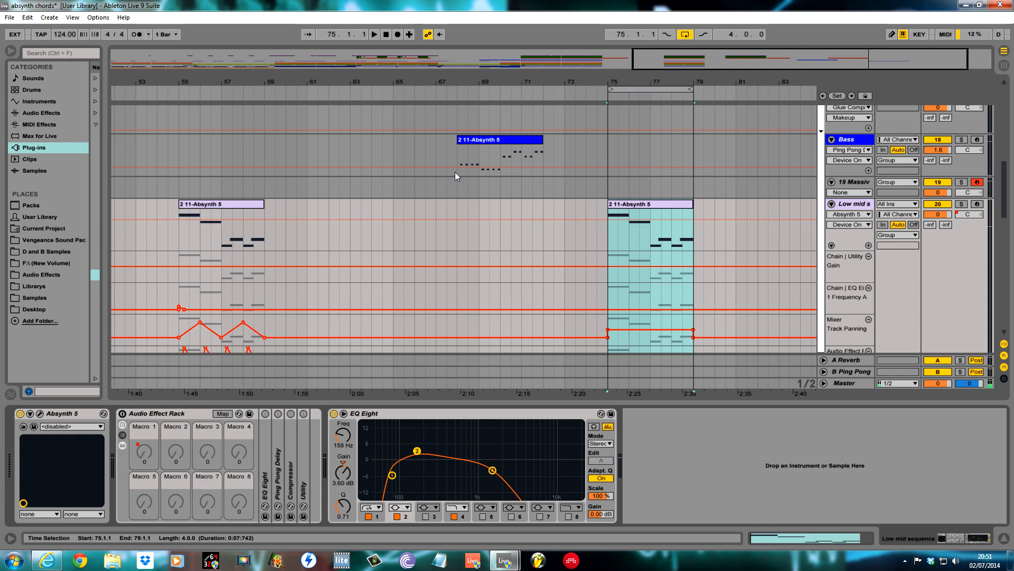
Step: Reopen Absynth, review its patch modules, and move the window aside to reveal the arrangement
left_click(39, 414)
left_click_drag(489, 168, 342, 141)
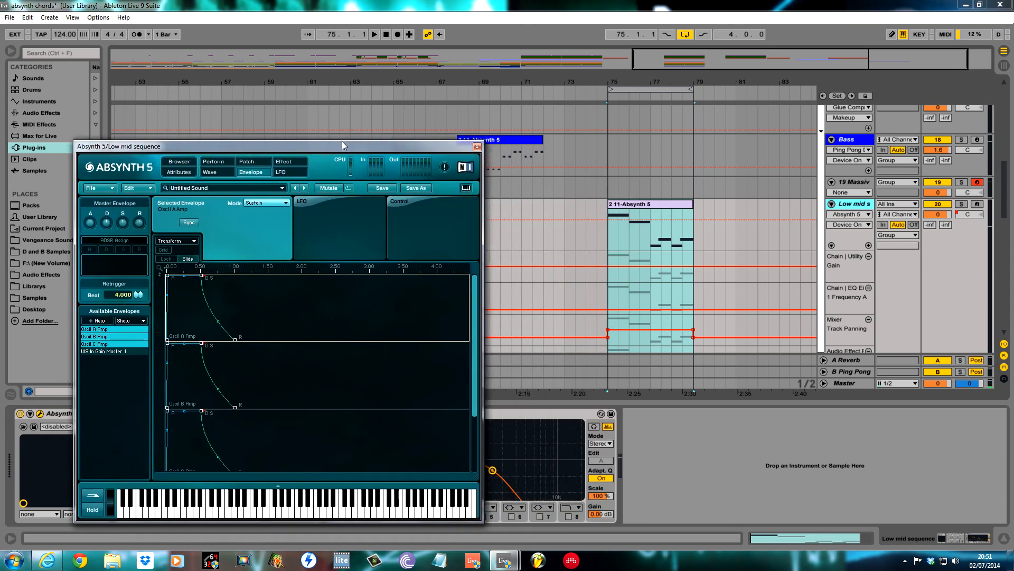
left_click(254, 162)
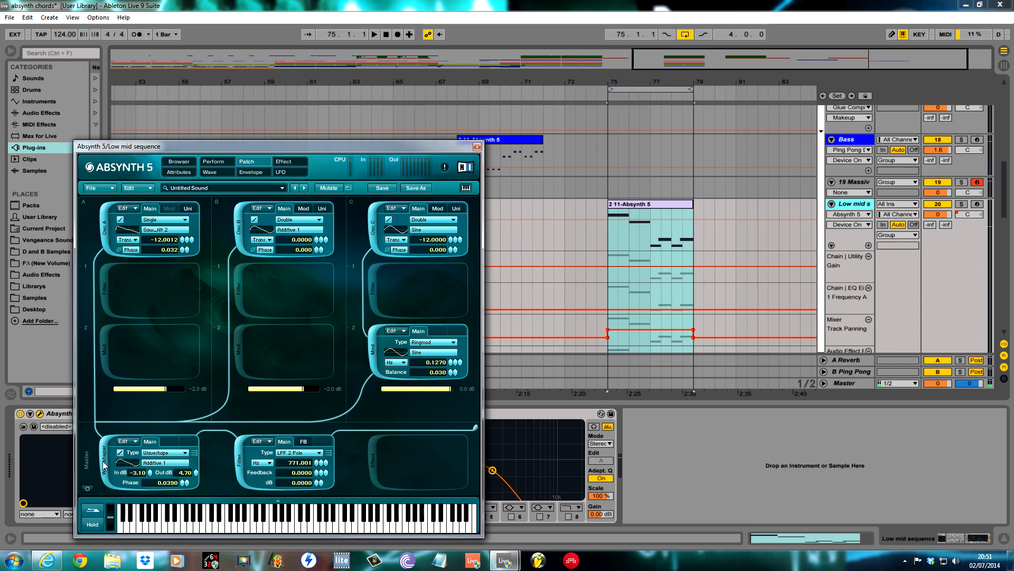
left_click_drag(367, 148, 0, 145)
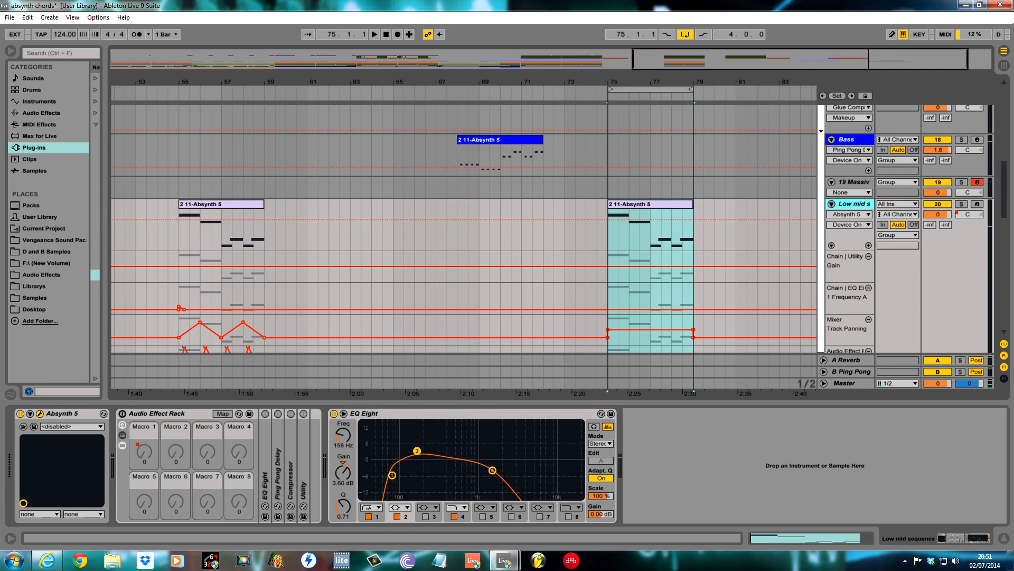
Step: Select the low mid sequence track's Audio Effect Rack and unfold the EQ Eight inside it
left_click(175, 414)
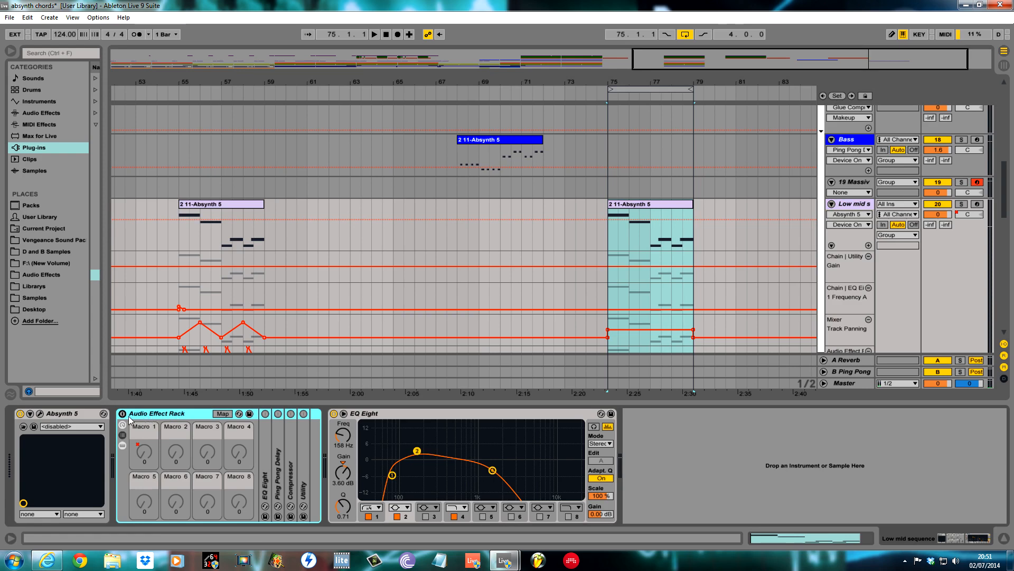
double_click(156, 415)
double_click(120, 457)
left_click(263, 431)
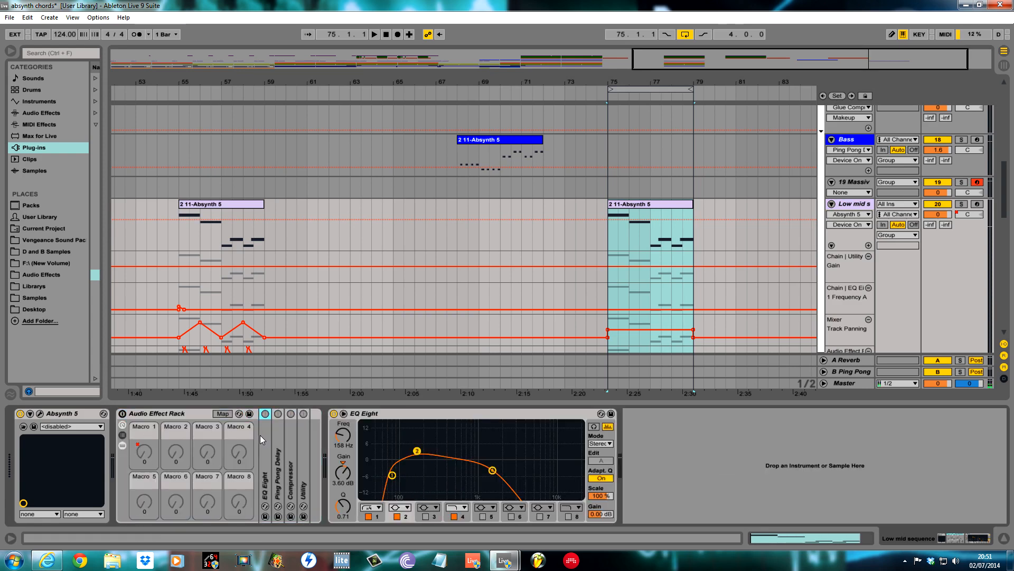
double_click(260, 436)
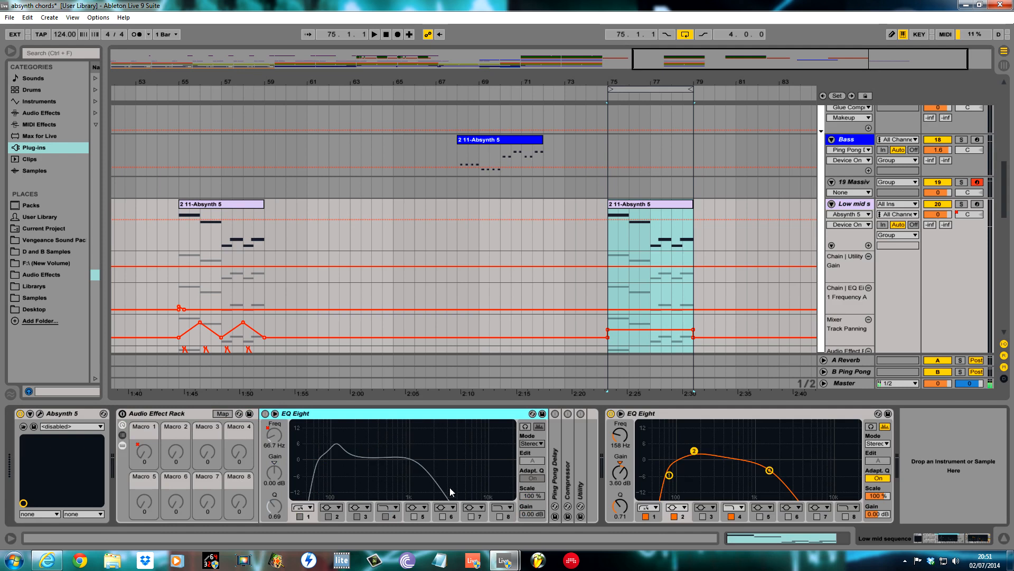
Step: Play the loop, turn on the rack and its EQ Eight, and unfold the Ping Pong Delay and Compressor
key("space")
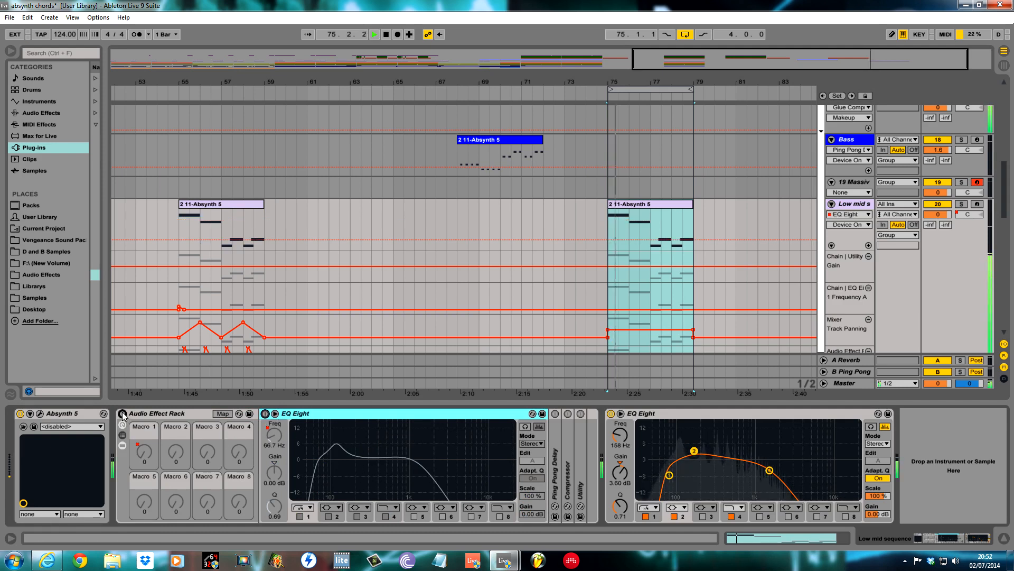
left_click(265, 413)
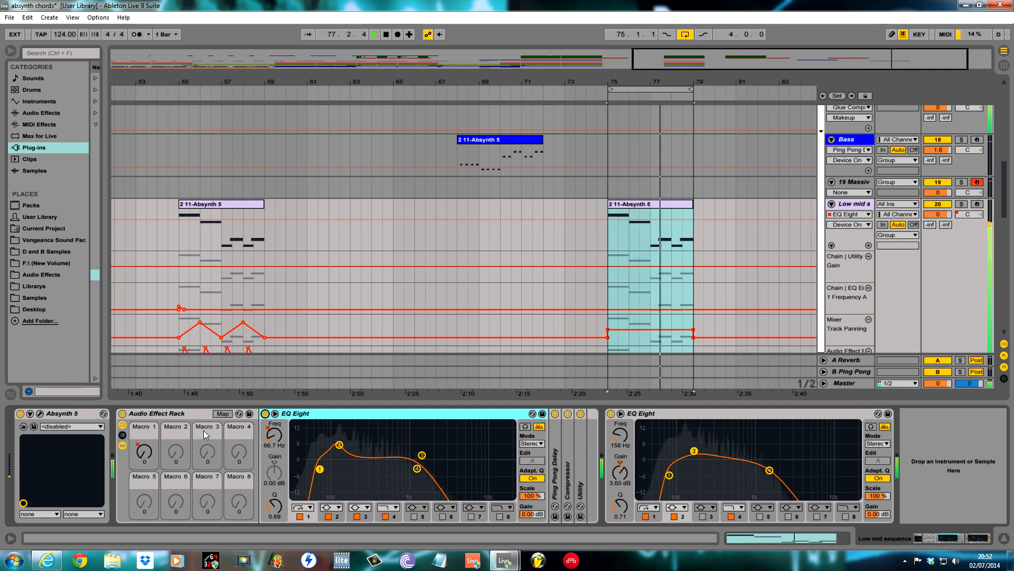
double_click(560, 462)
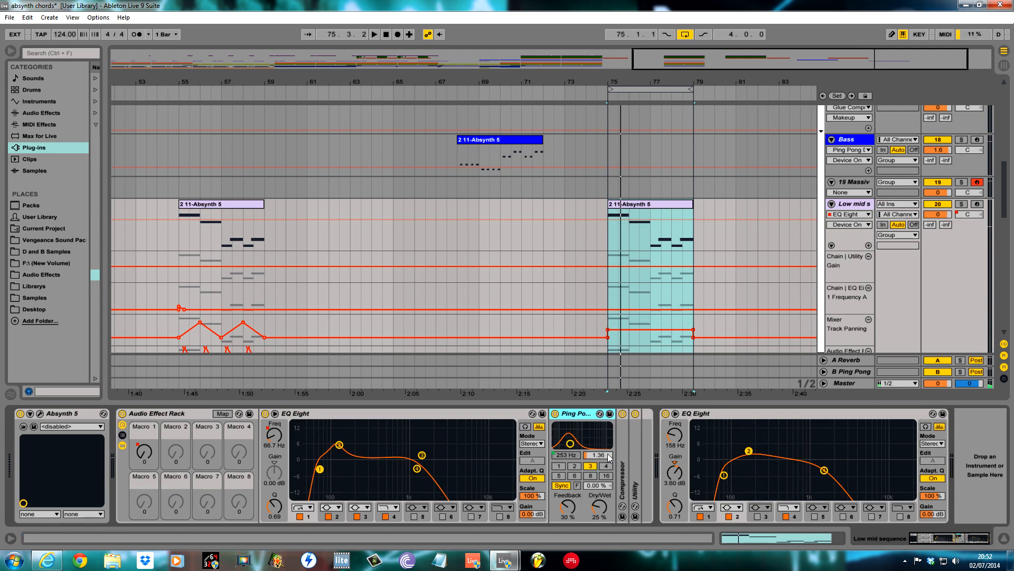
double_click(626, 464)
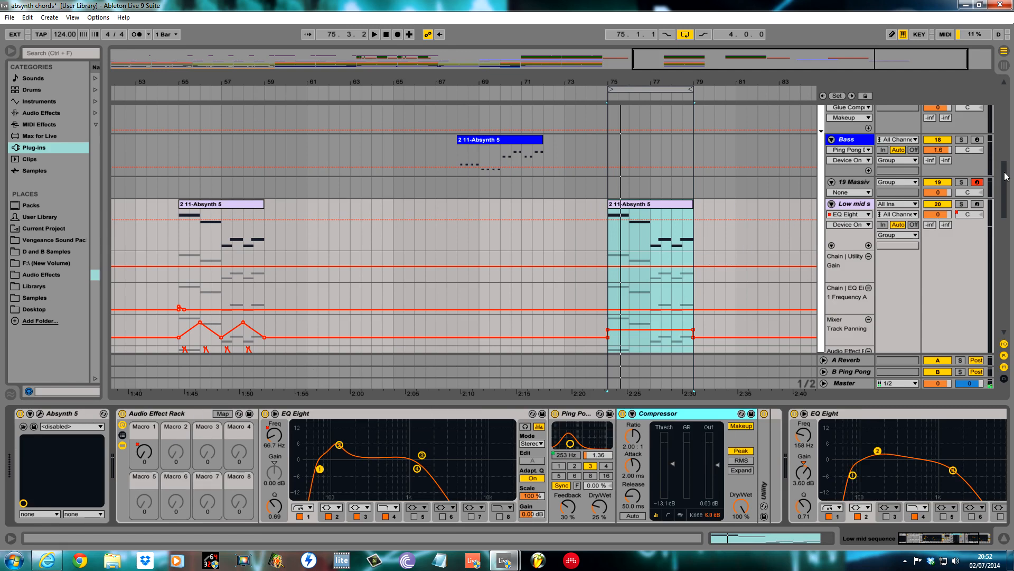
Step: Copy the EQ frequency, track panning and Macro 1 automation from bars 55–59 to the clip at bar 75
left_click_drag(1006, 177, 1006, 186)
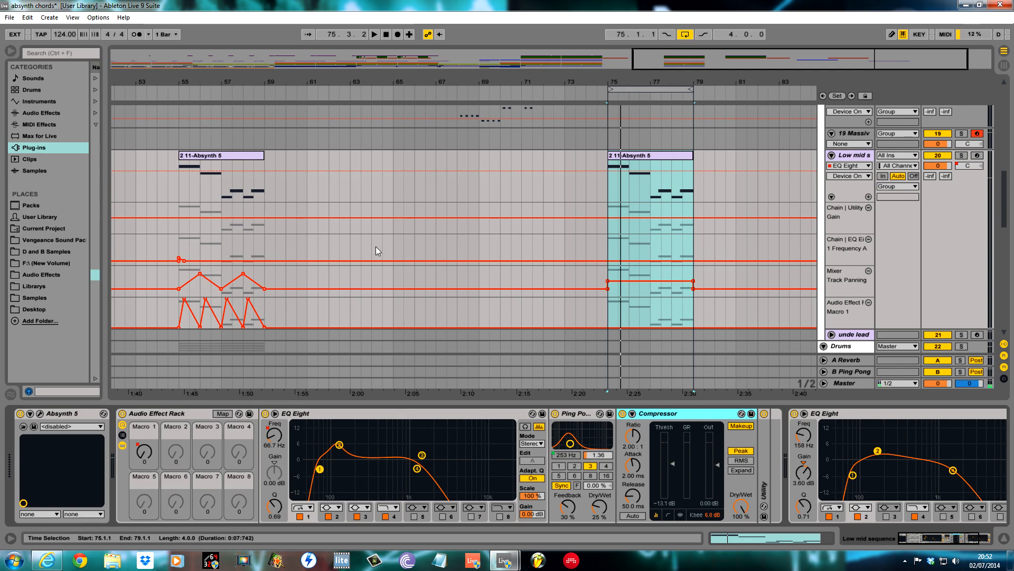
scroll(201, 240, "down", 3)
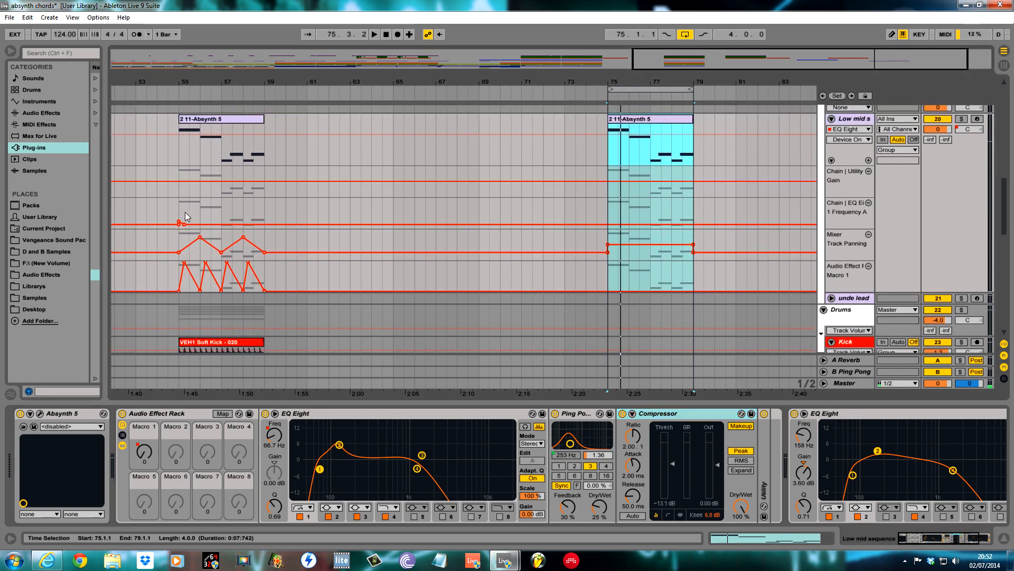
left_click_drag(176, 210, 294, 292)
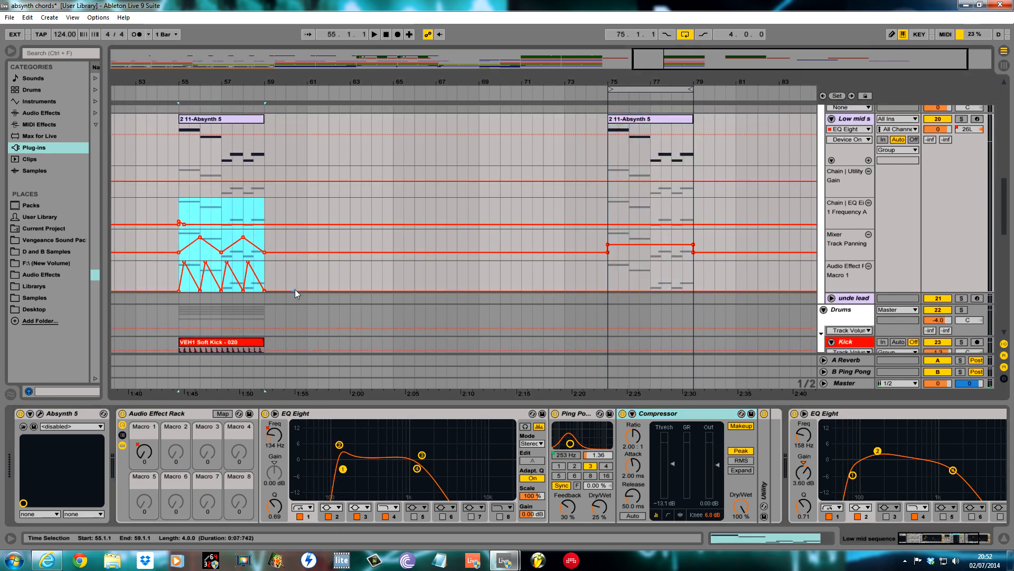
left_click(607, 210)
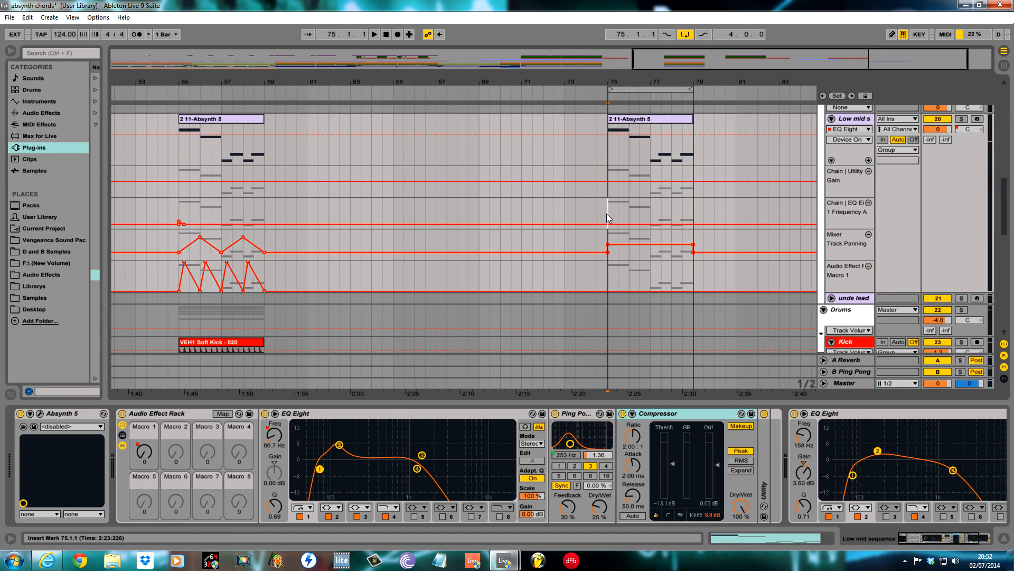
key("ctrl+v")
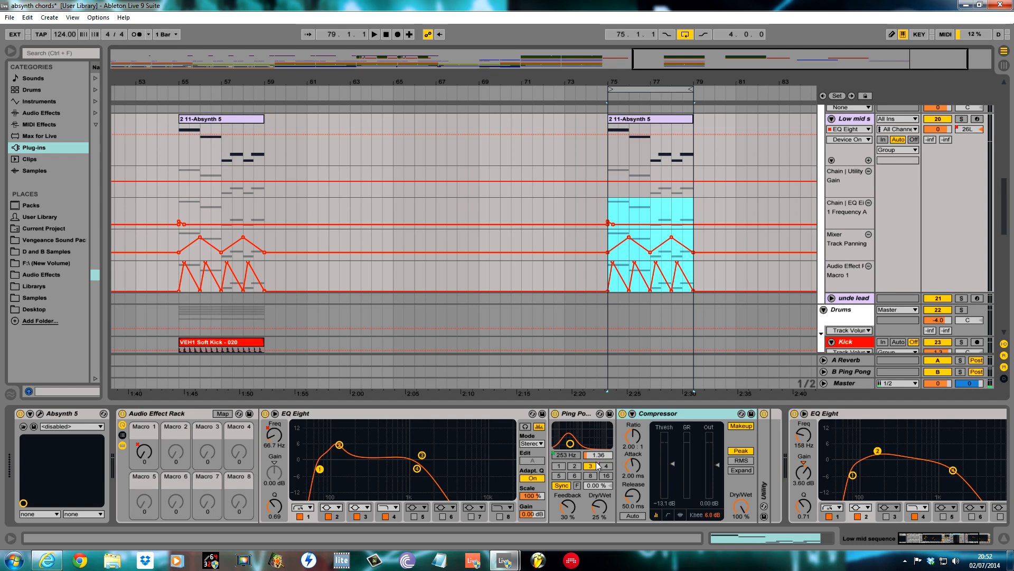
Step: Show the rack's macro mappings and play the low mid sequence track soloed from bar 55
left_click(222, 414)
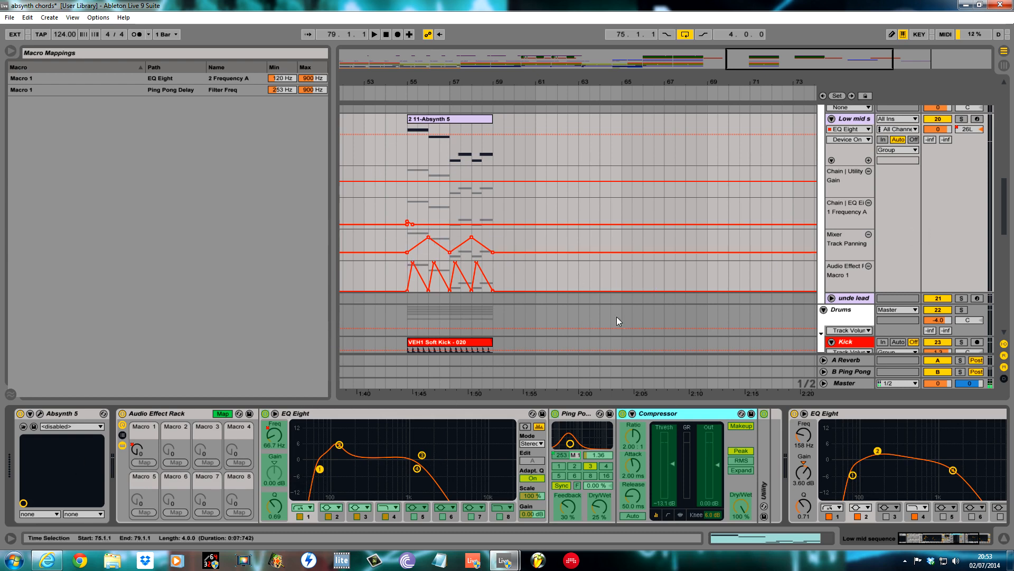
left_click(406, 263)
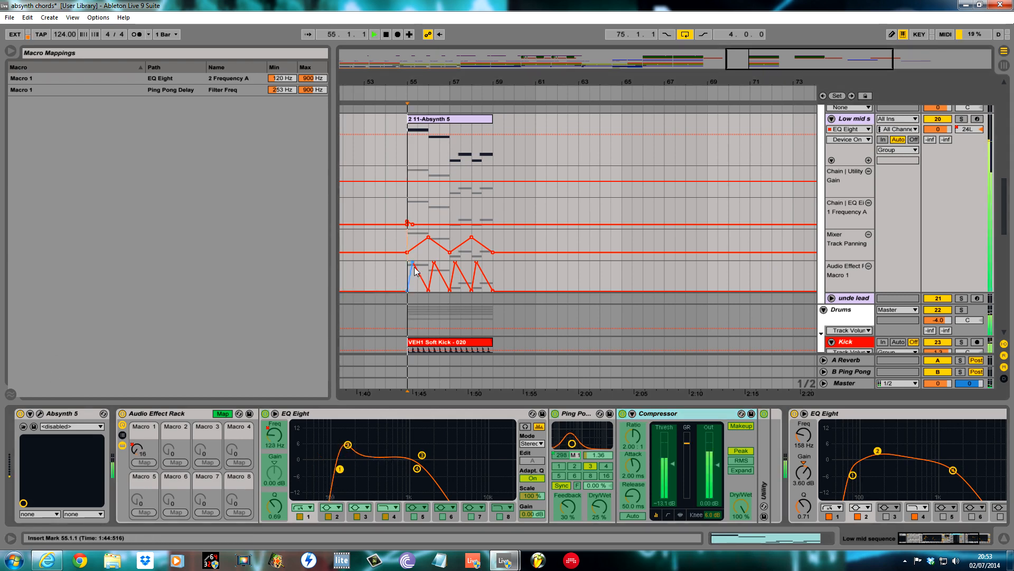
key("space")
left_click(962, 119)
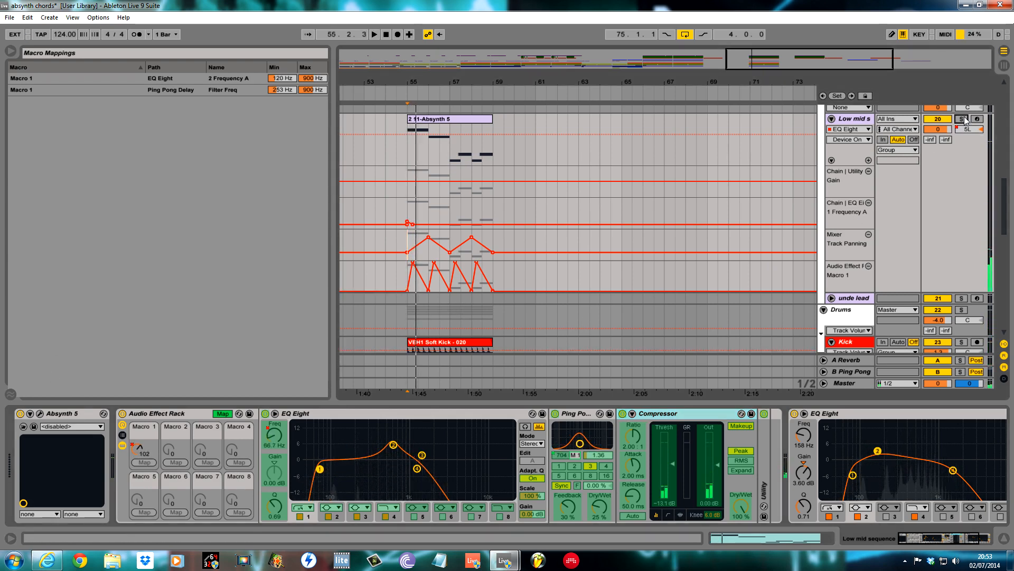
key("space")
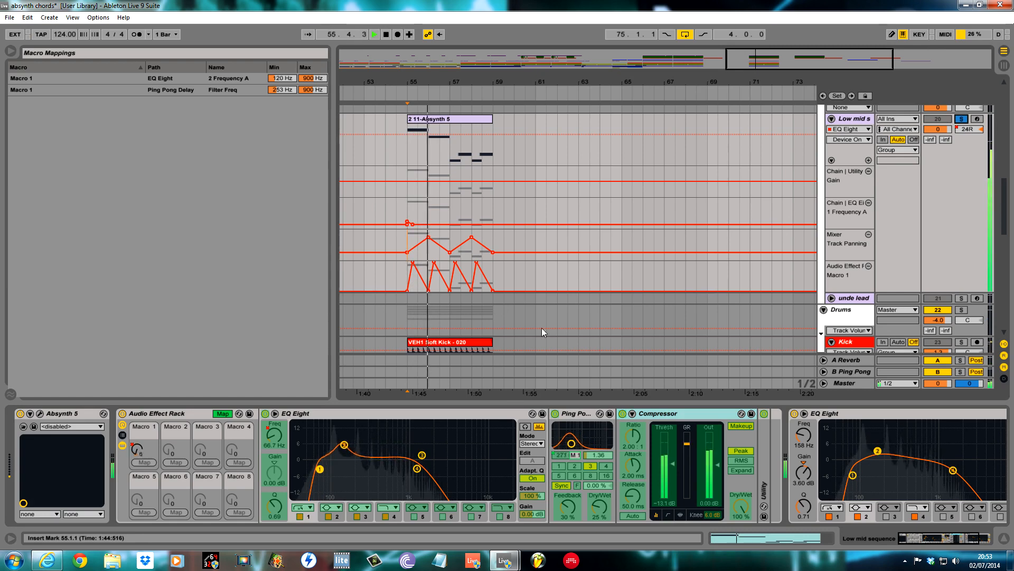
Step: Exit macro mapping and bypass the Ping Pong Delay, Compressor and final EQ Eight to hear only the rack's EQ
left_click(555, 414)
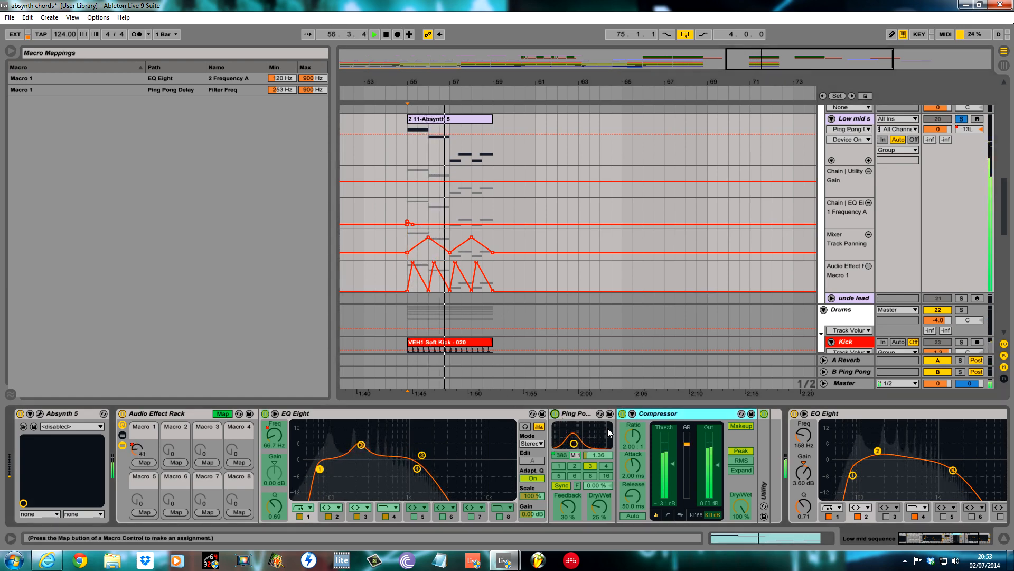
left_click(223, 414)
left_click(555, 414)
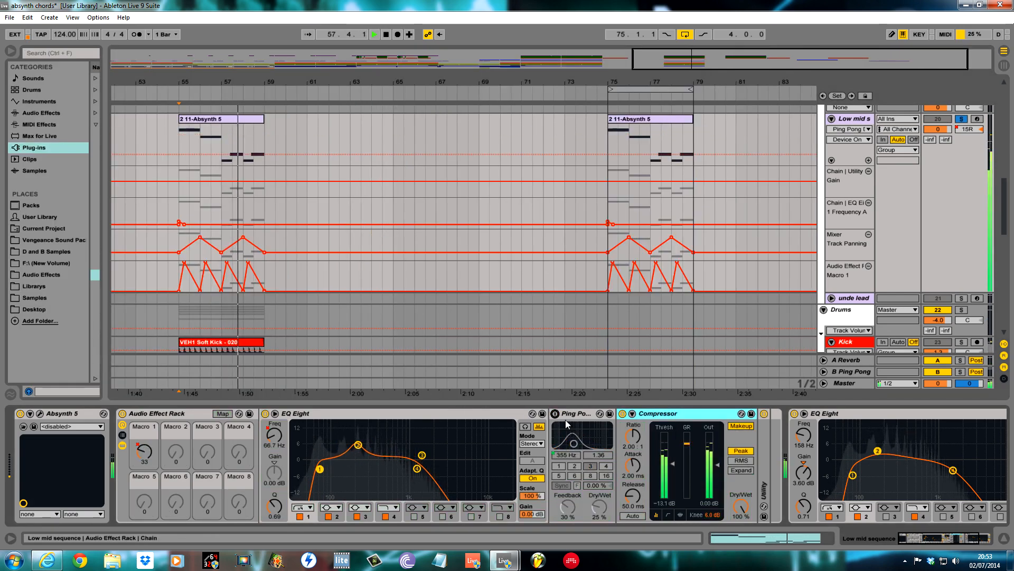
left_click(622, 414)
left_click(794, 414)
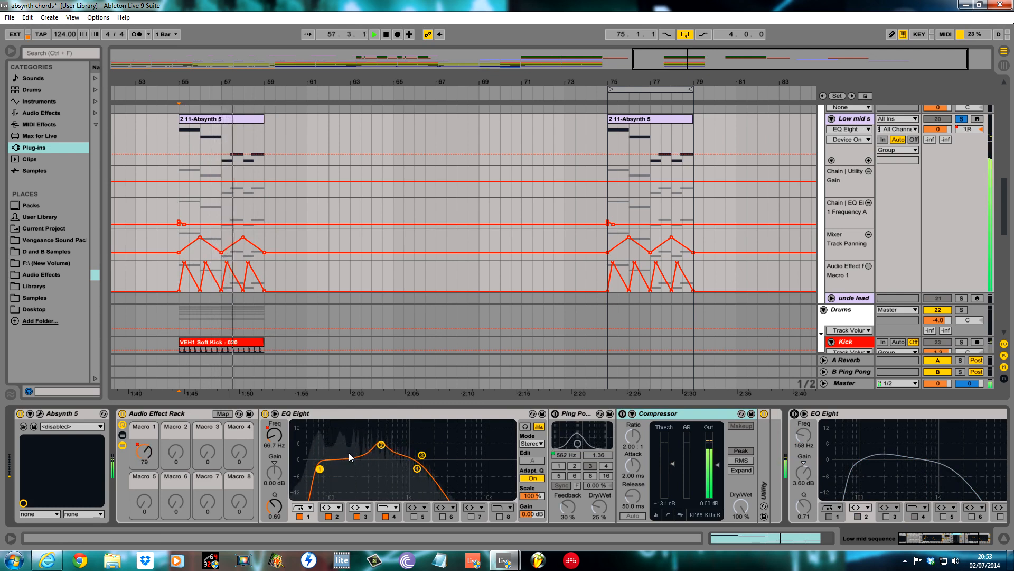
key("space")
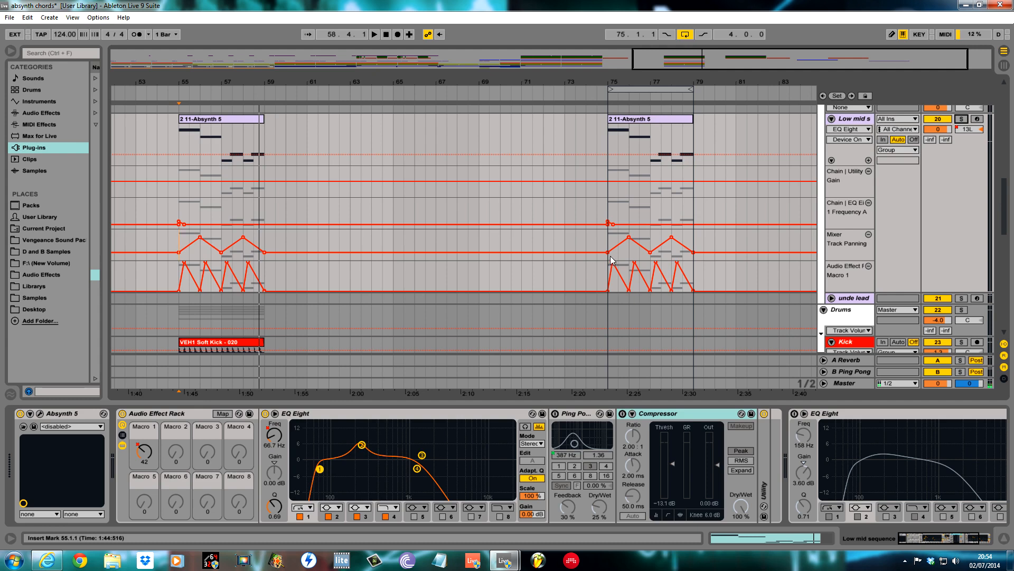
Step: Replay the soloed low mid sequence from bar 55 and examine the rack EQ's frequency sweep
mouse_move(630, 238)
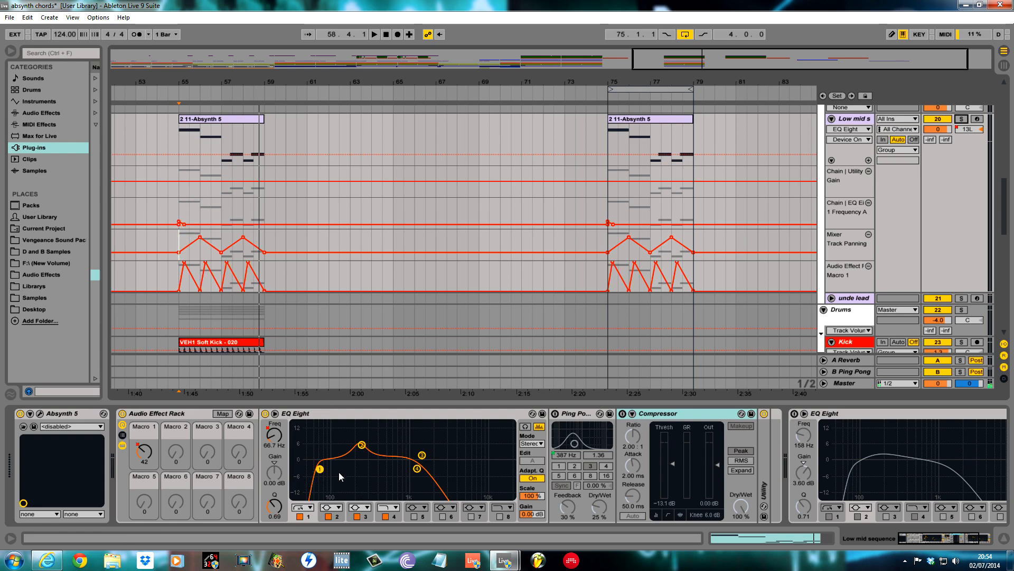
key("space")
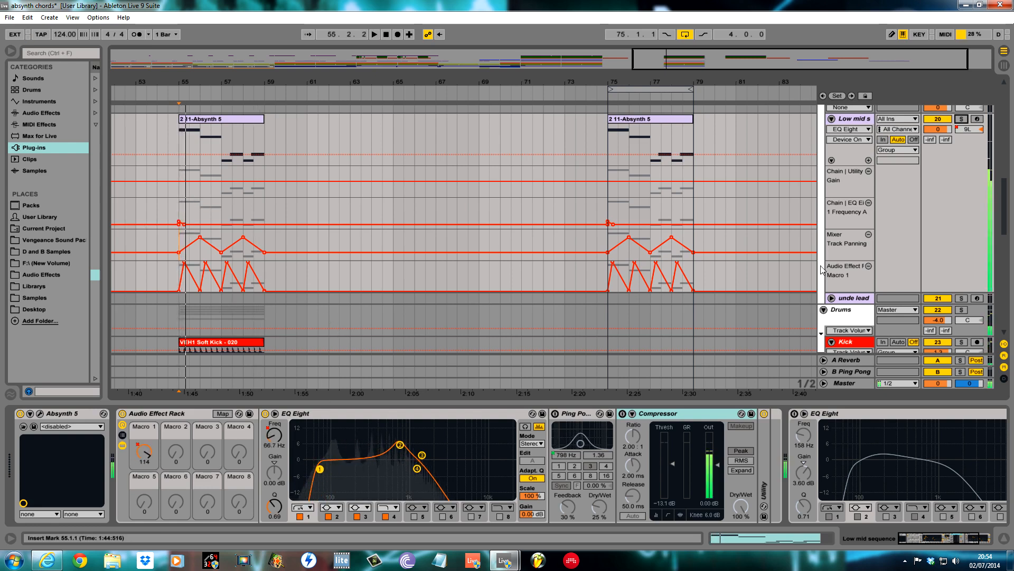
left_click(961, 108)
left_click(961, 120)
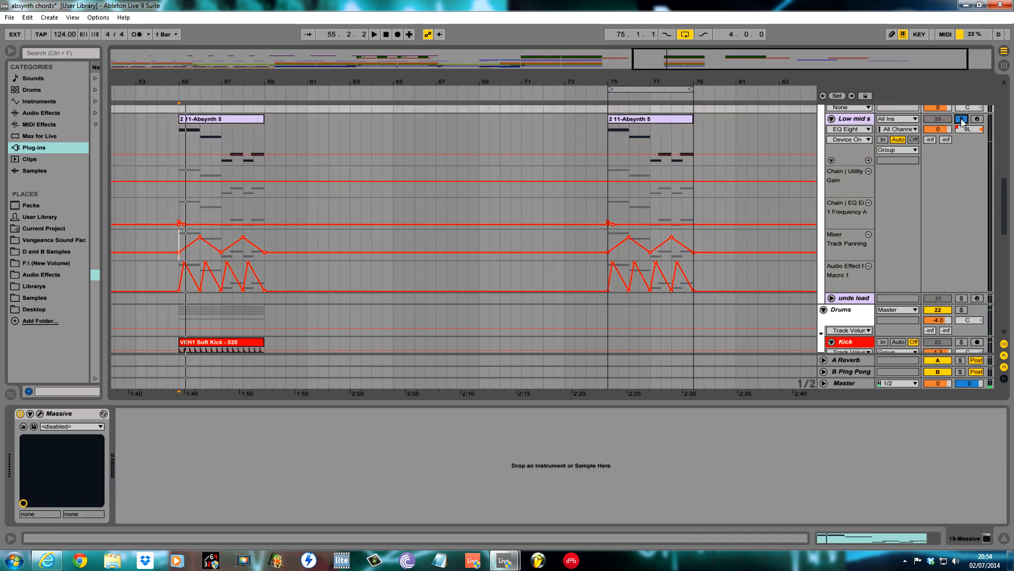
key("space")
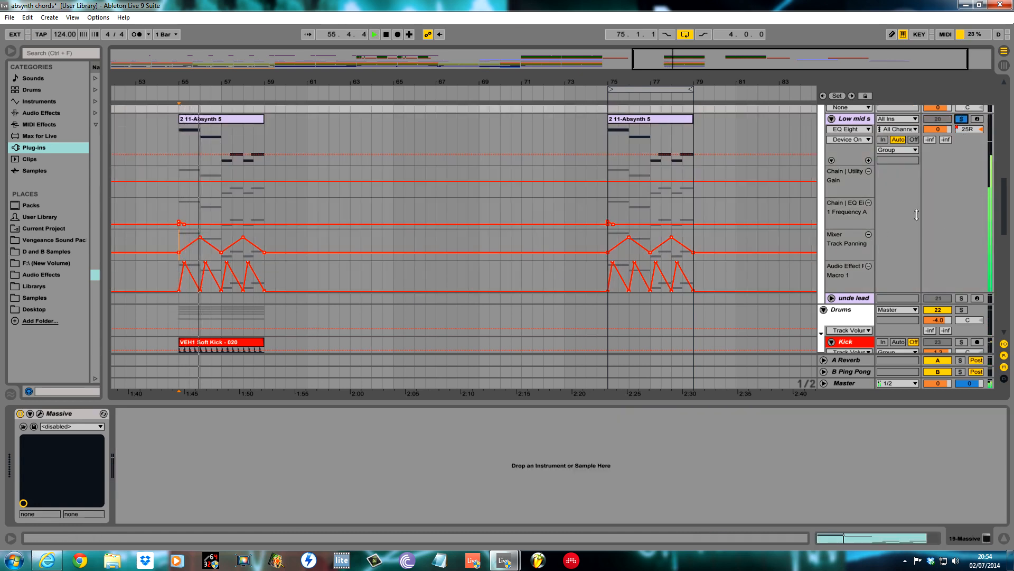
left_click(864, 122)
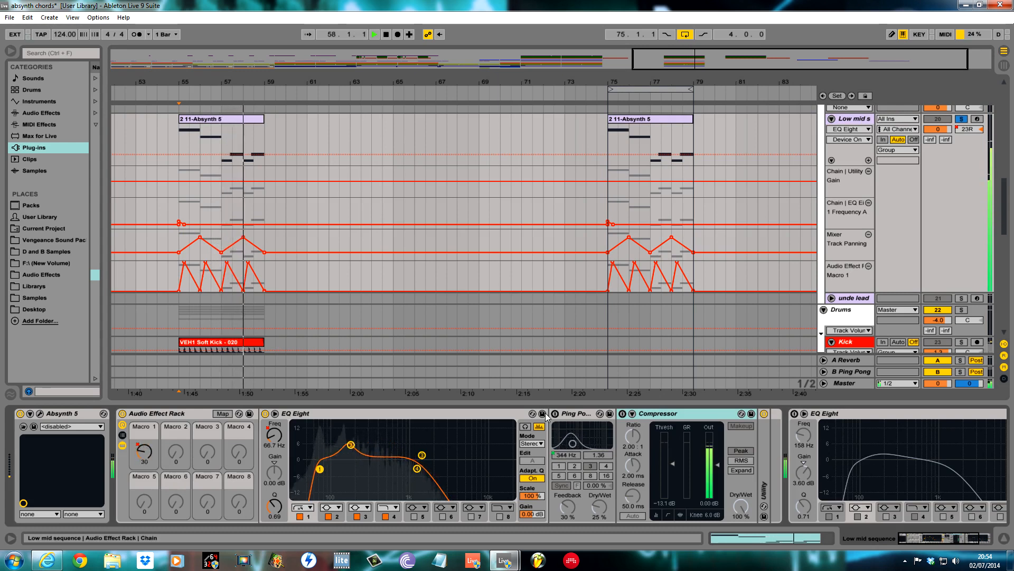
key("space")
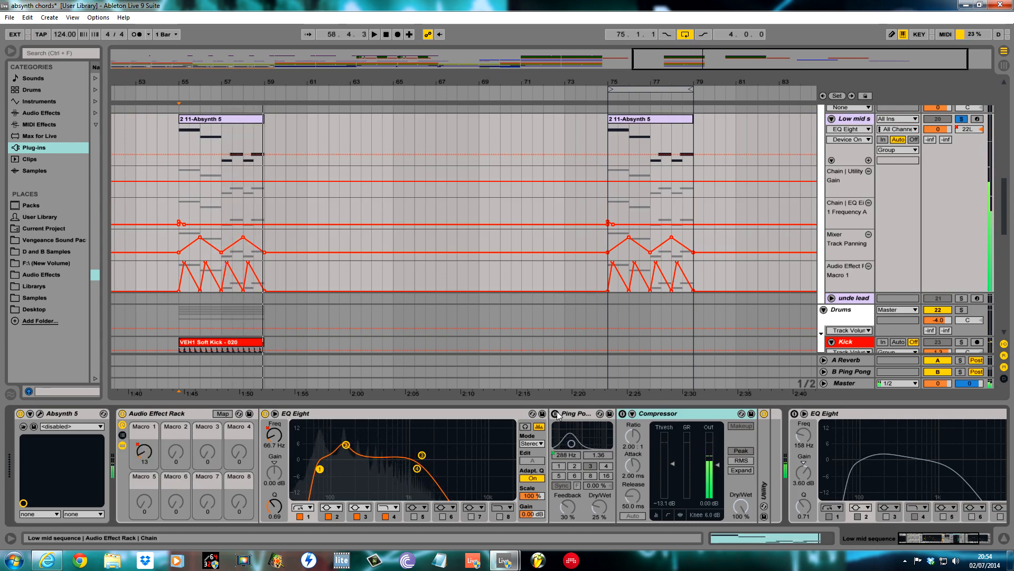
Step: Turn the Ping Pong Delay back on and audition the soloed track from bar 55 with the macro mappings shown
left_click(555, 414)
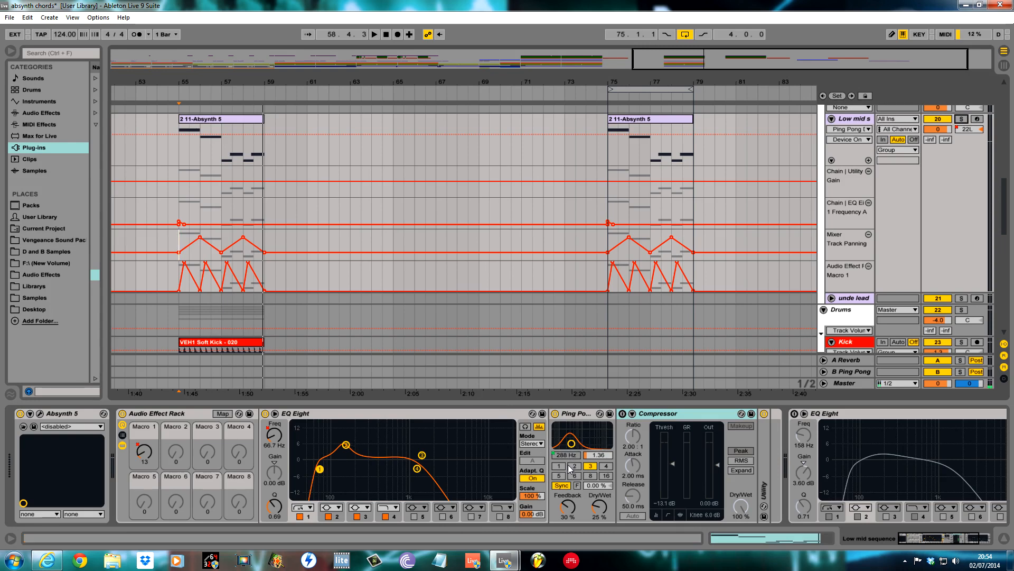
left_click(227, 413)
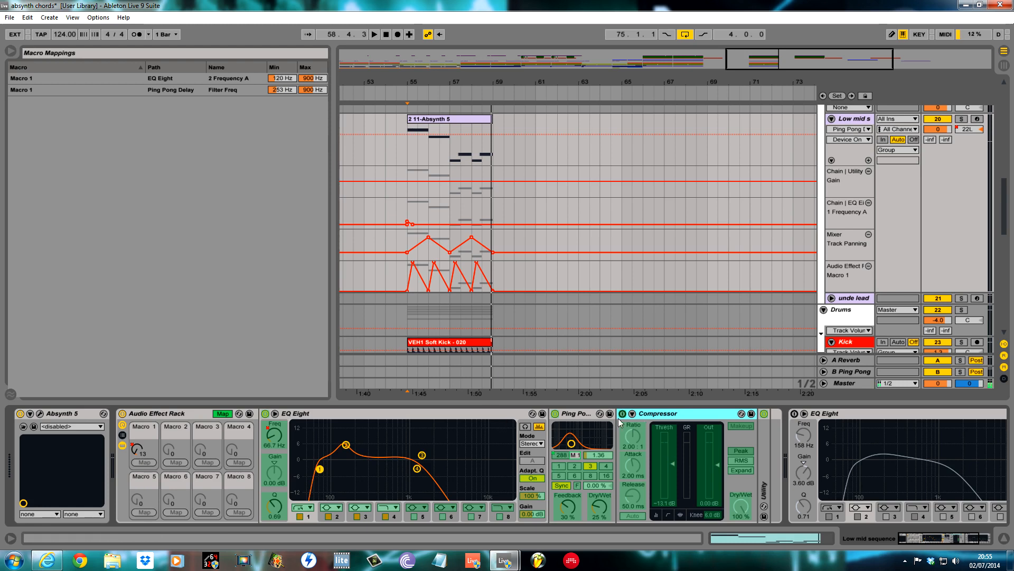
key("space")
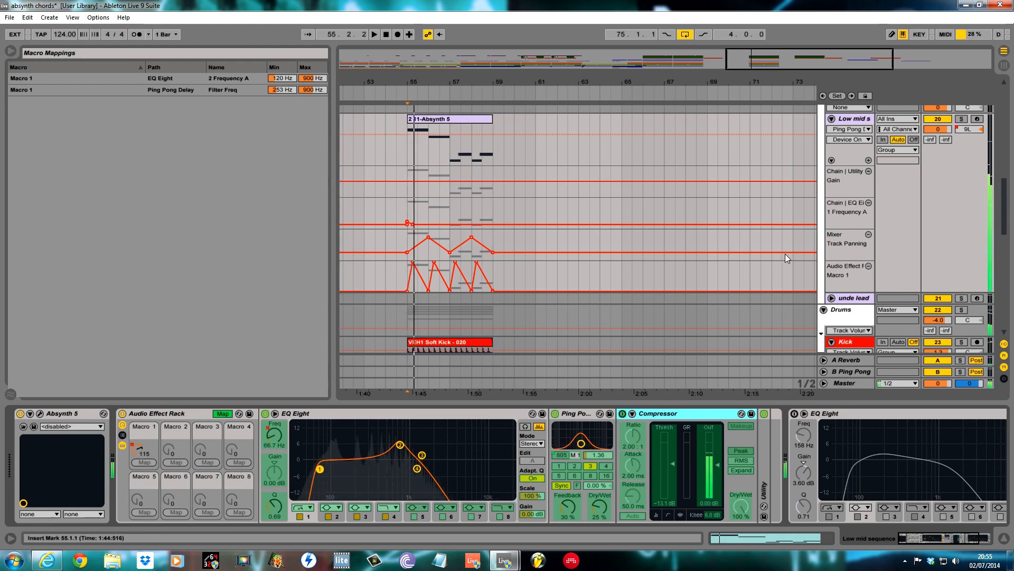
left_click(961, 119)
key("space")
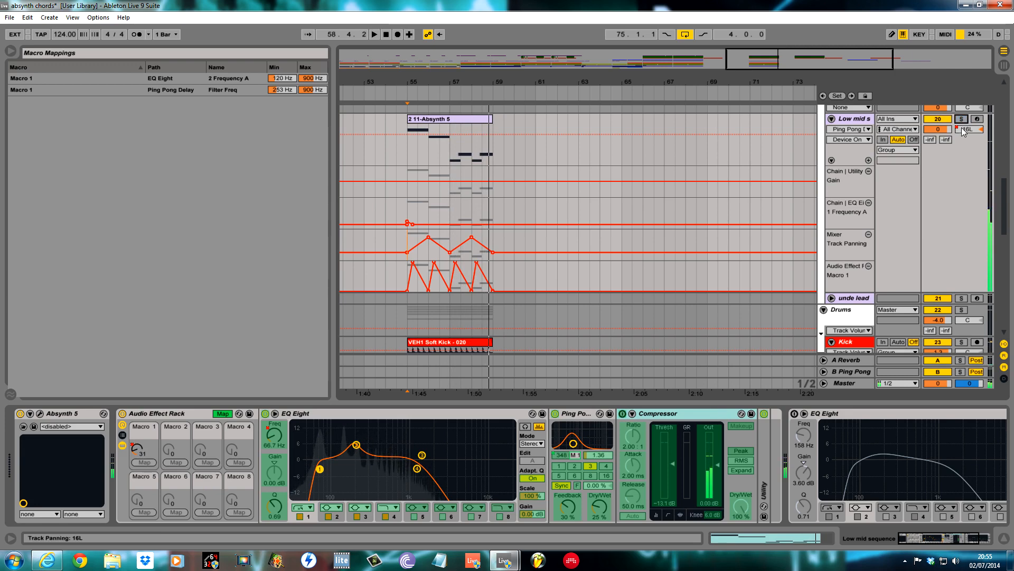
Step: Turn the Compressor and final EQ Eight back on, exit macro mapping, and audition the full chain from bar 75
left_click(624, 416)
left_click(217, 413)
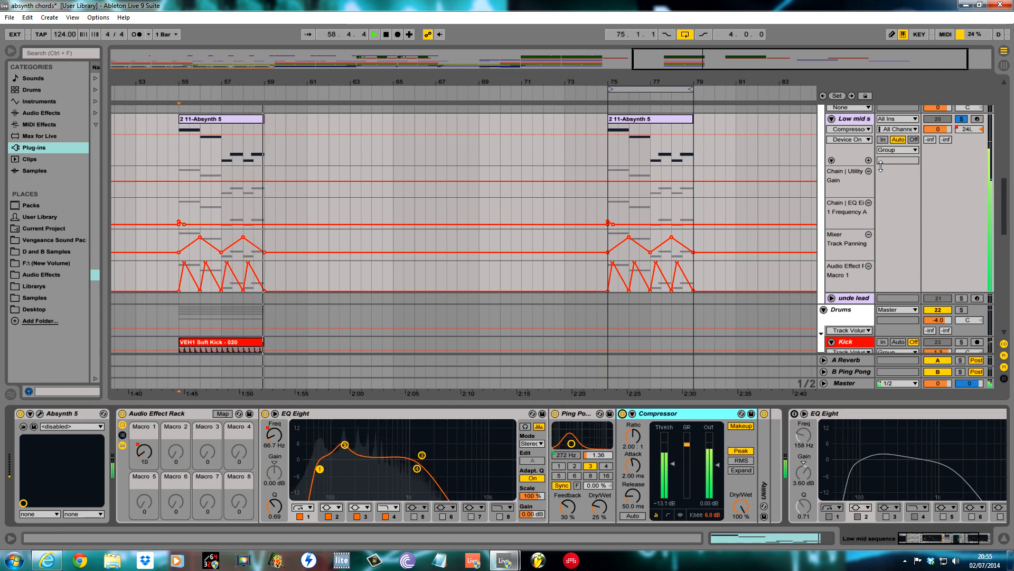
scroll(730, 244, "up", 4)
left_click(609, 228)
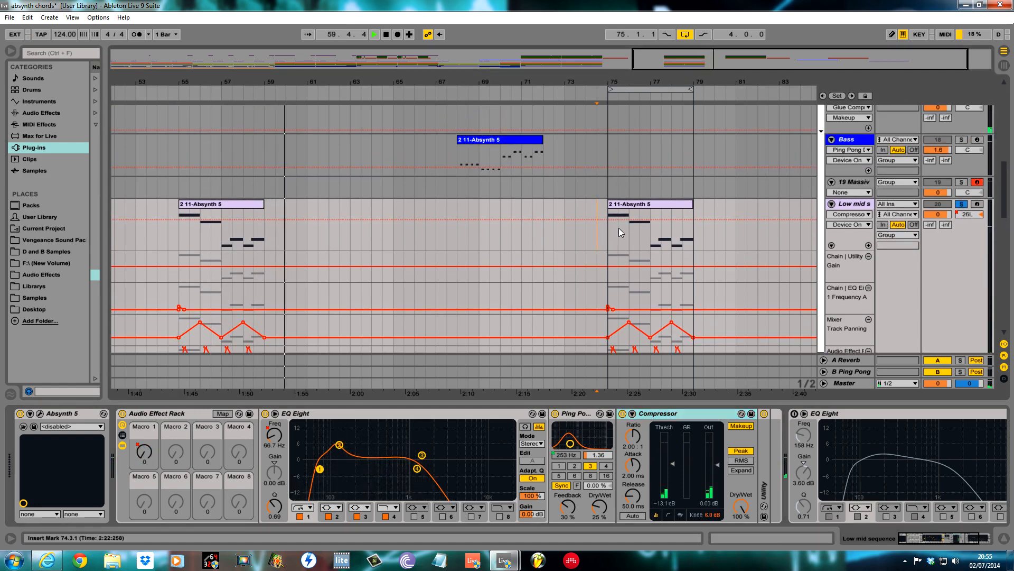
scroll(962, 204, "down", 5)
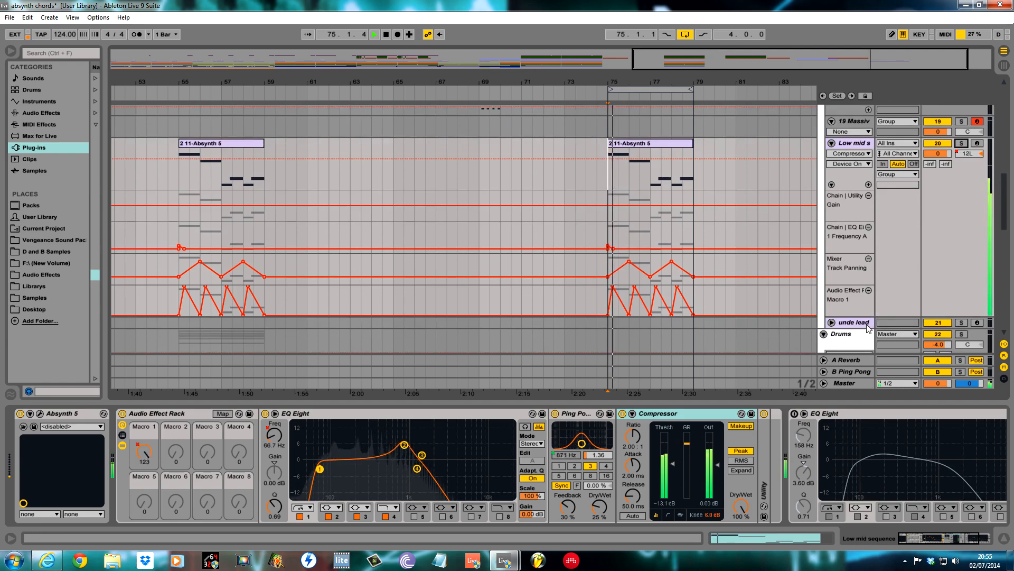
left_click(794, 413)
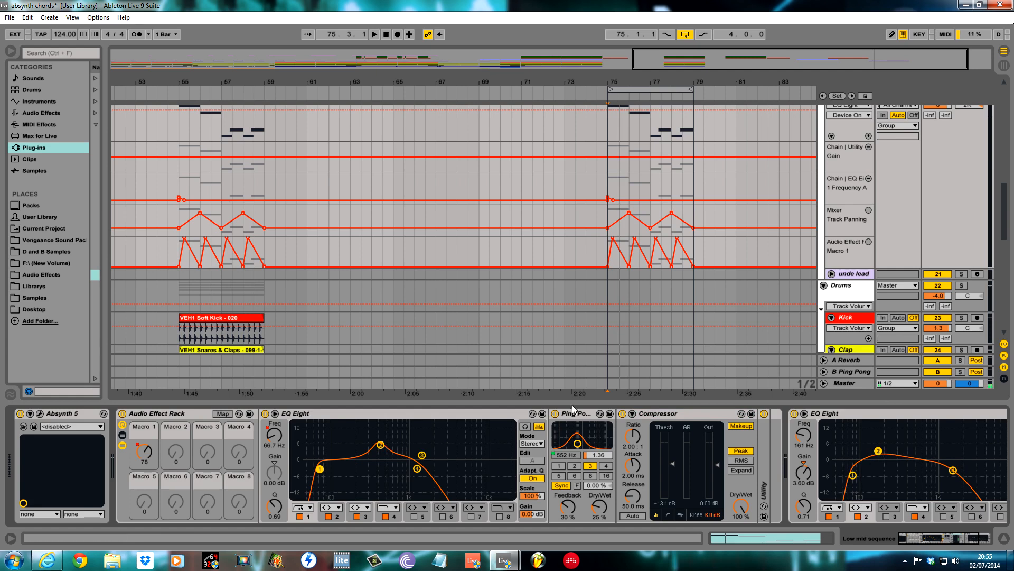
key("space")
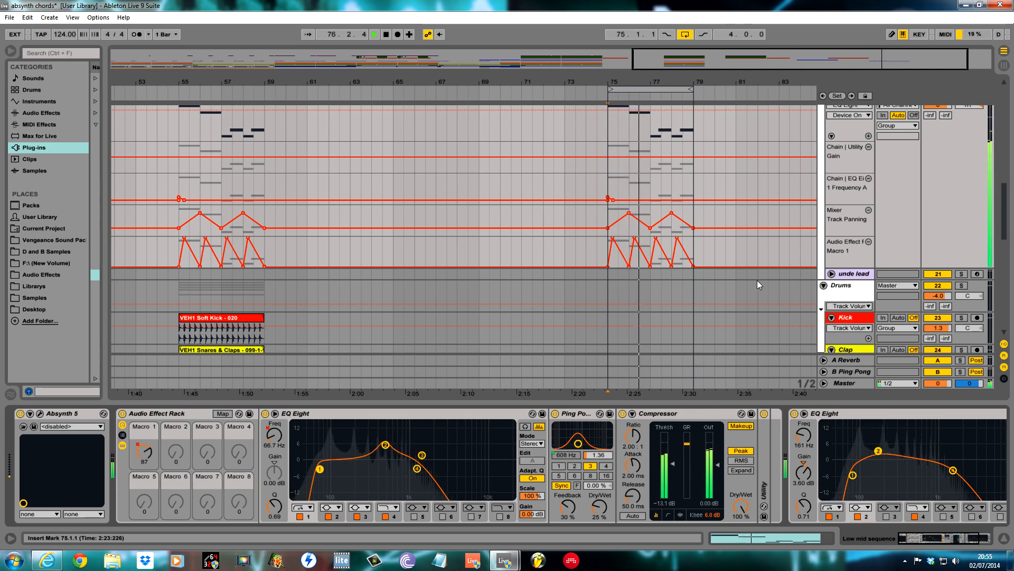
Step: Listen to the full effects chain on the low mid sequence at bar 75, then stop playback
scroll(940, 232, "up", 2)
scroll(940, 233, "up", 4)
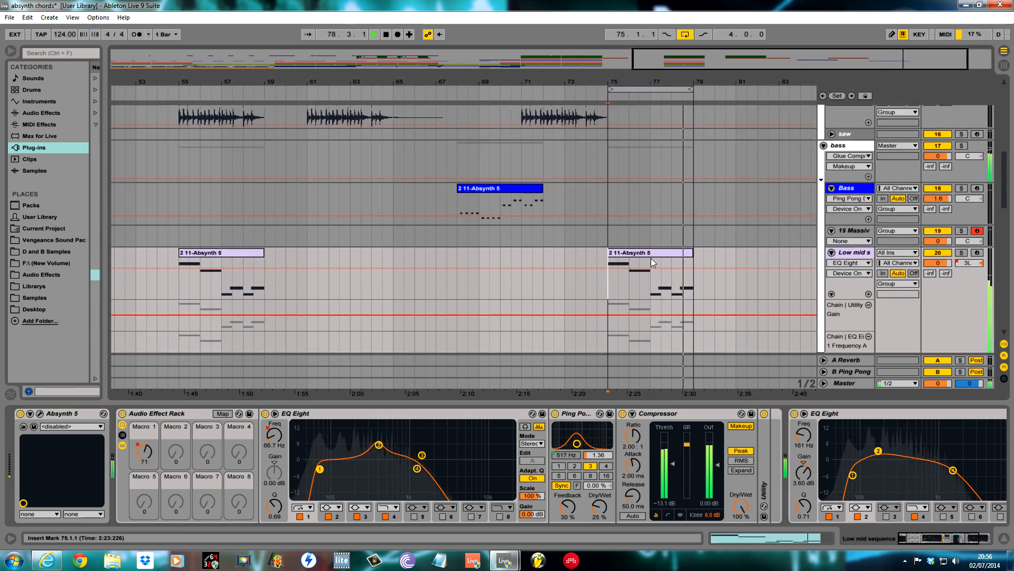
key("space")
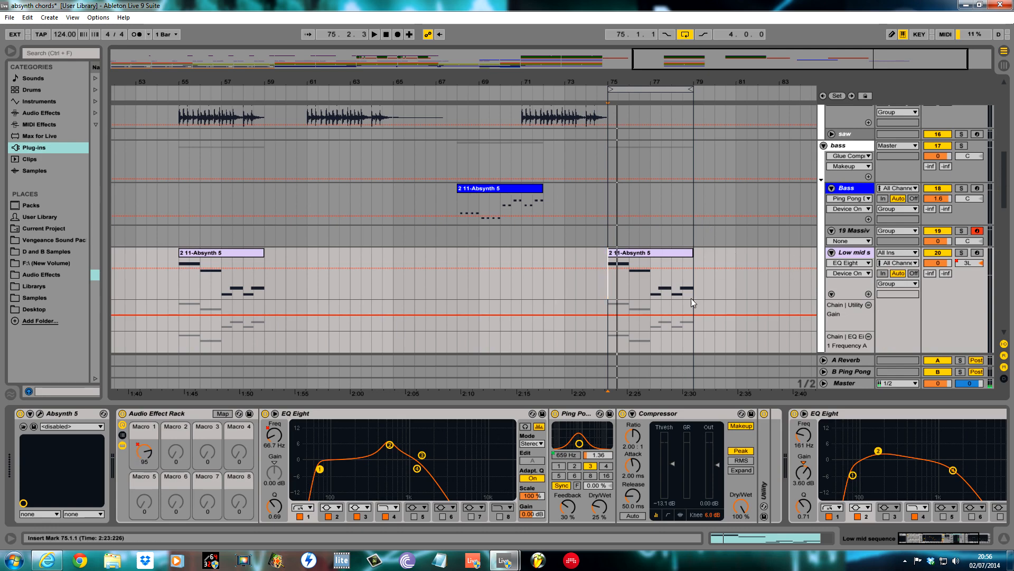
Step: Examine the full arrangement, from the low mid sequence's automation to the pluck, saw, Sylenth and Diva layers
scroll(800, 275, "down", 5)
scroll(542, 206, "up", 2)
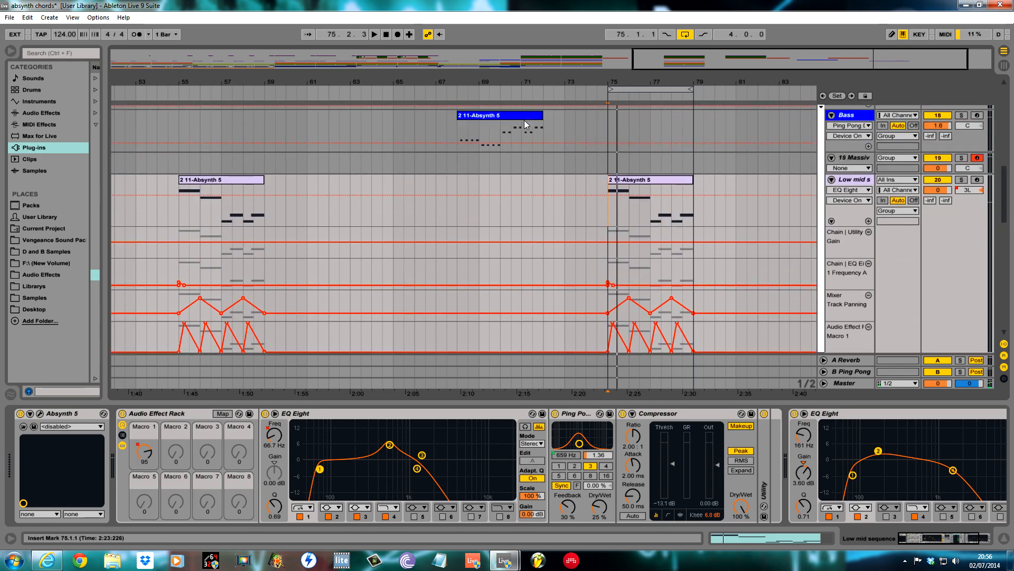
left_click_drag(451, 83, 455, 35)
scroll(629, 206, "down", 2)
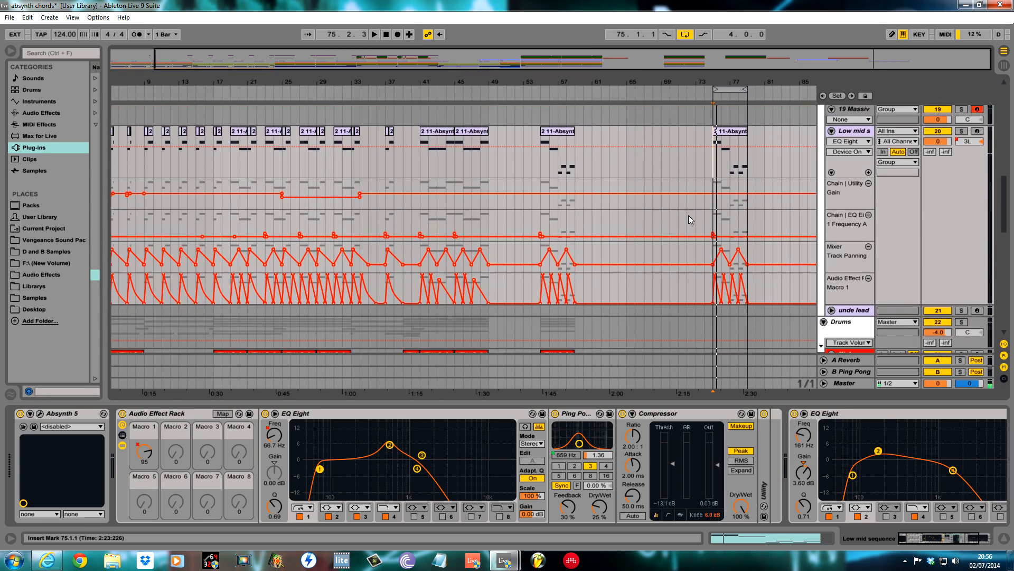
scroll(634, 206, "up", 6)
scroll(663, 195, "up", 8)
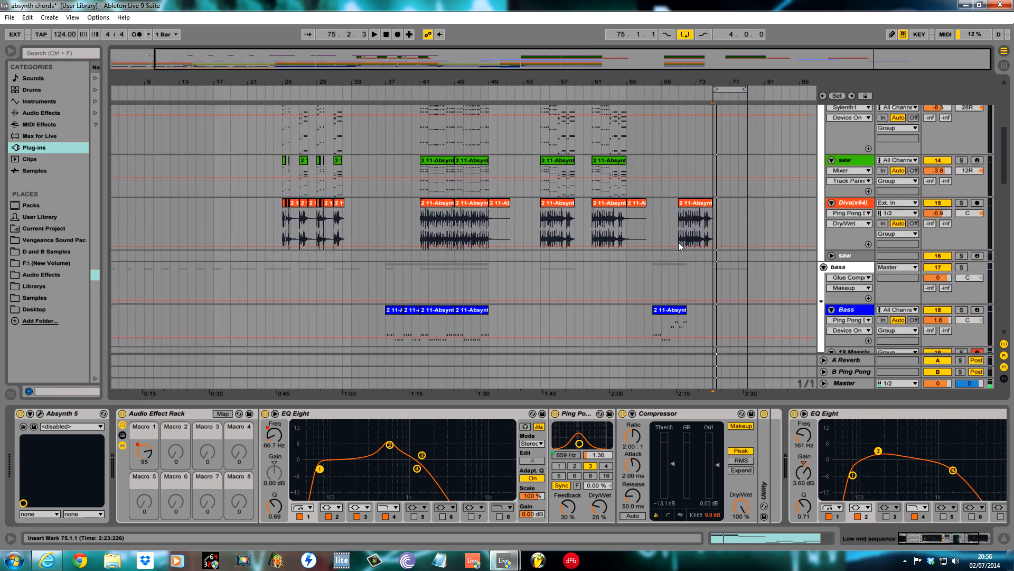
scroll(616, 267, "down", 2)
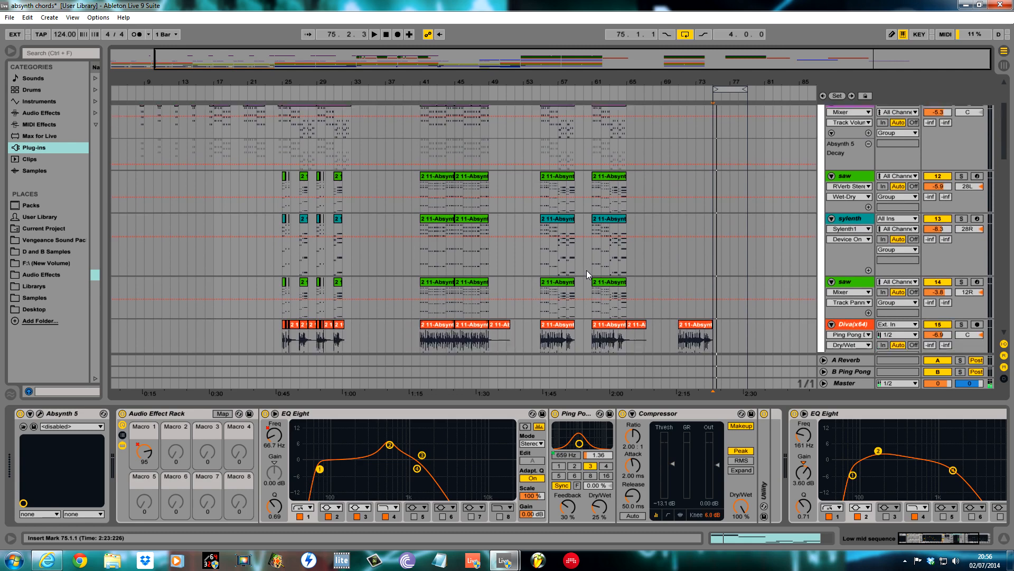
left_click(543, 285)
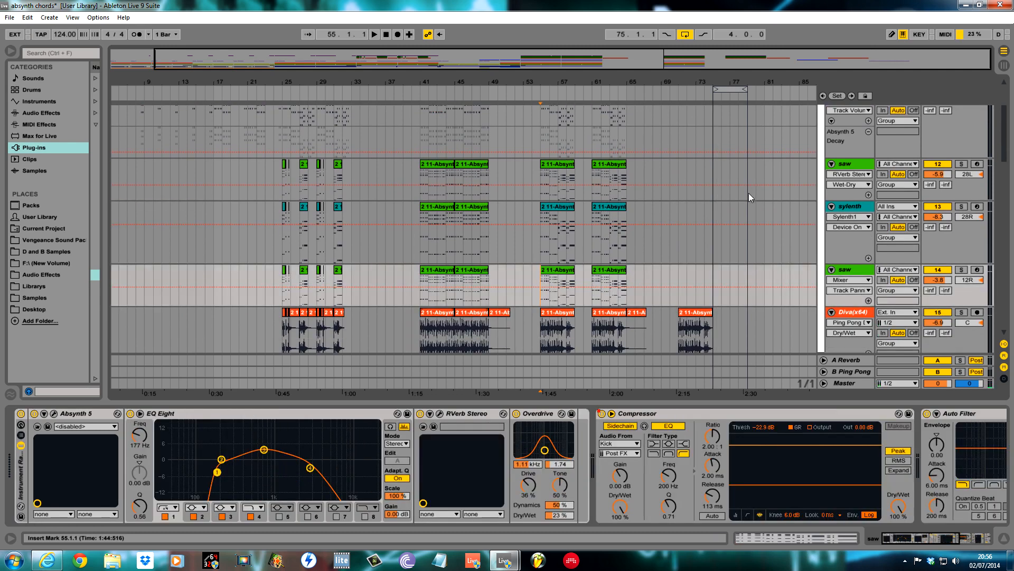
scroll(866, 185, "up", 4)
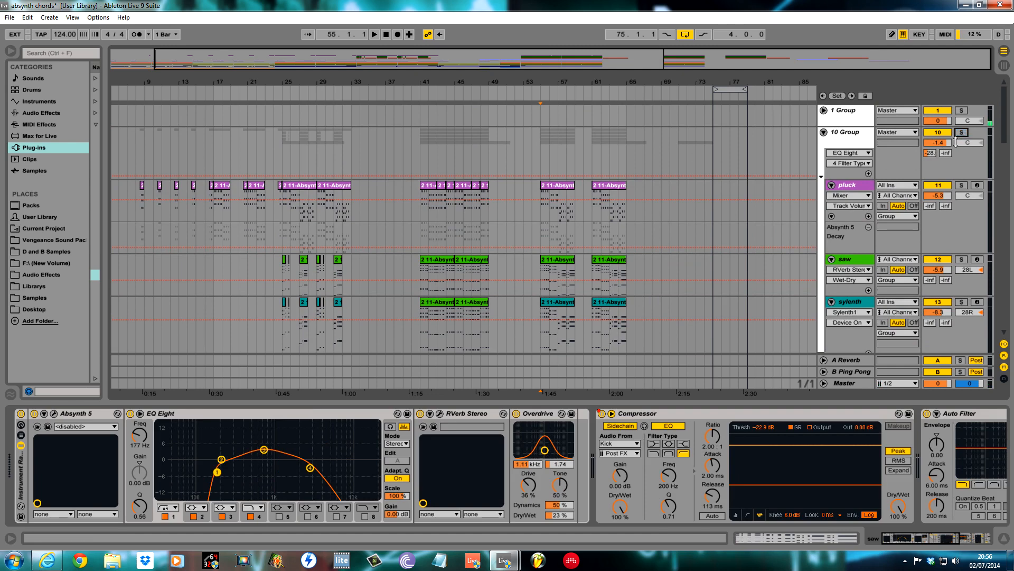
scroll(682, 228, "down", 2)
scroll(463, 261, "down", 2)
scroll(853, 195, "up", 1)
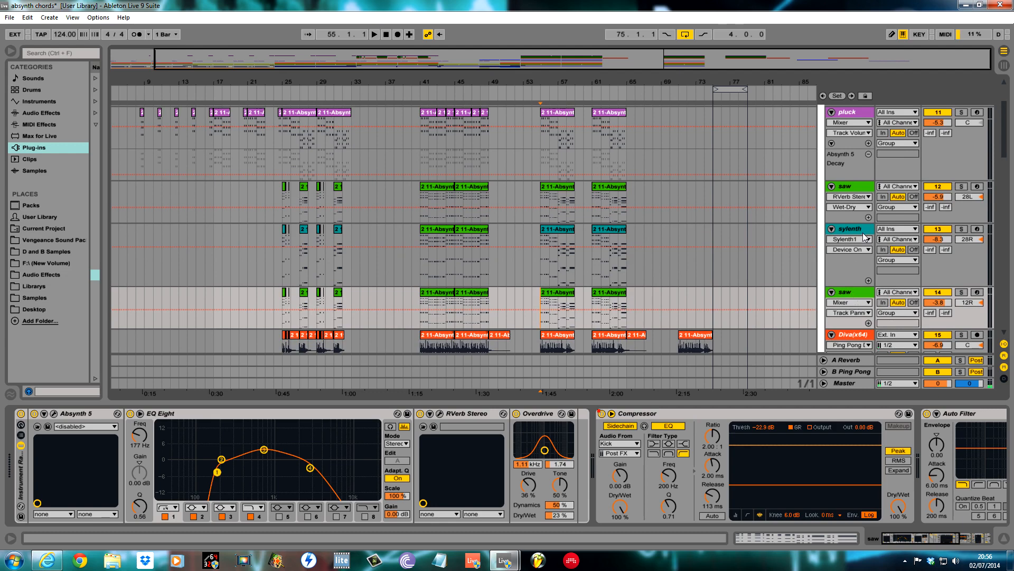
Step: Solo the Diva(x64) track, audition it from bars 41 and 55, then stop playback and remove the solo
left_click(418, 347)
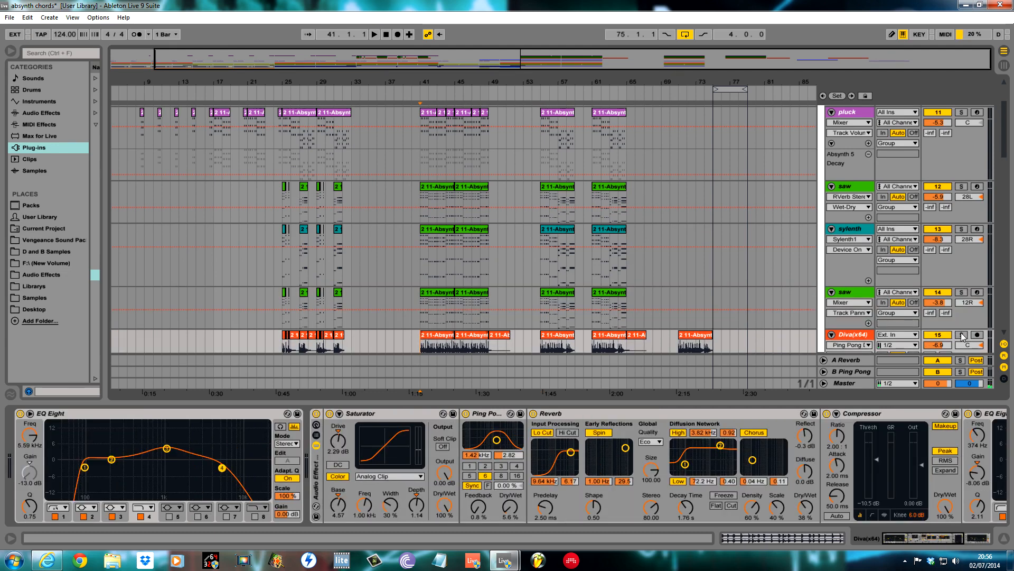
left_click(961, 335)
key("space")
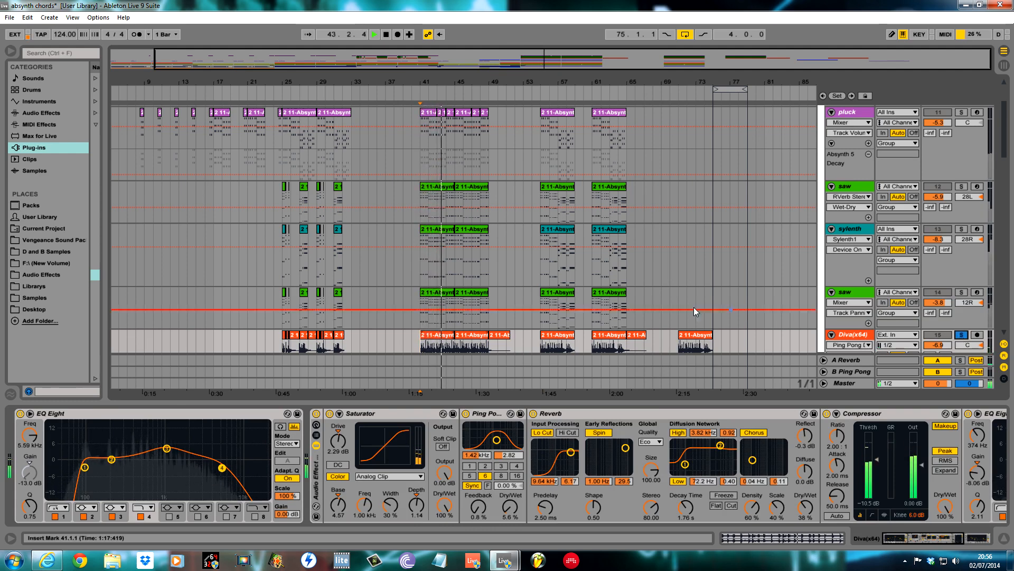
left_click(540, 344)
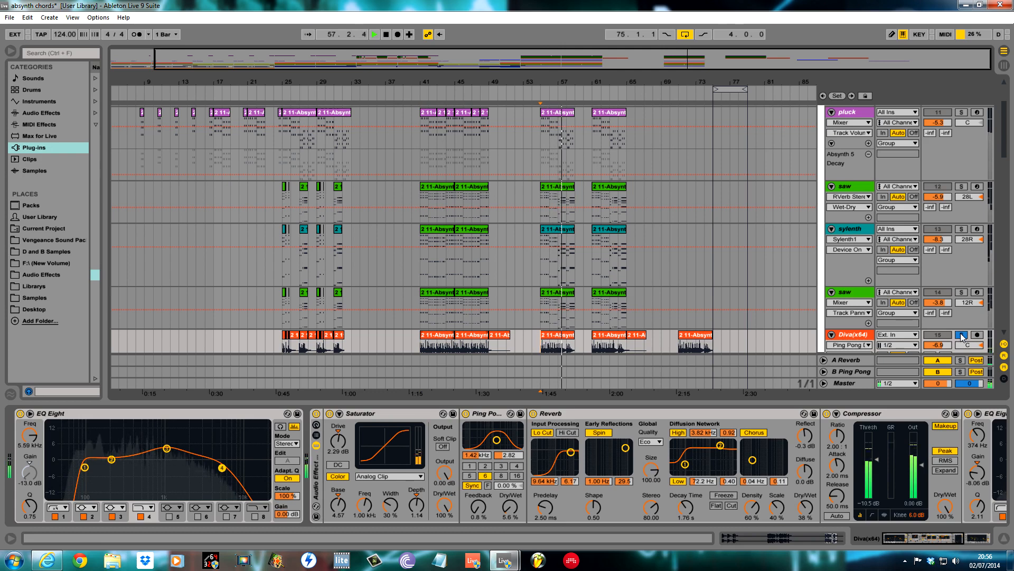
key("space")
left_click(961, 335)
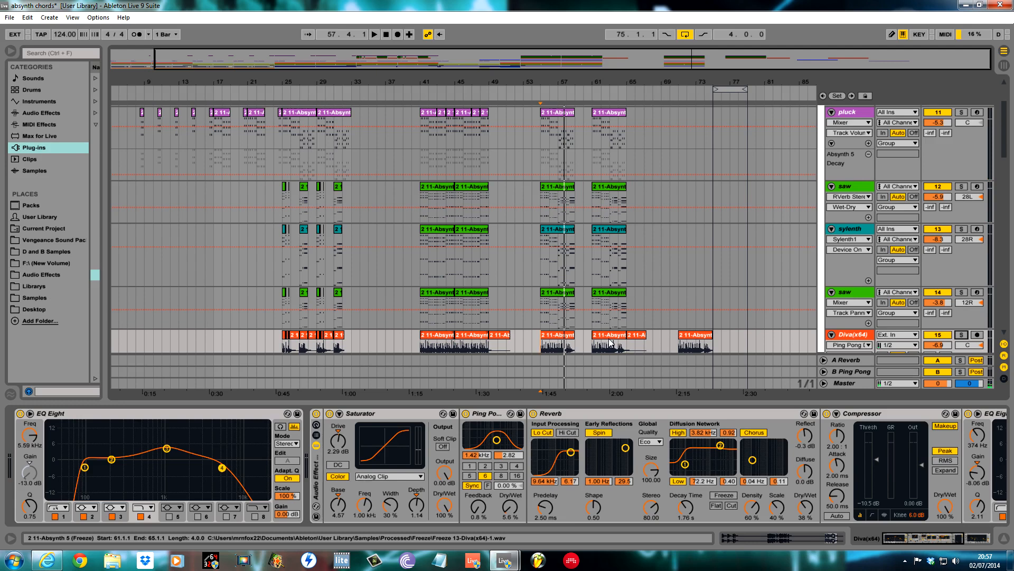
Step: Examine the Diva and Sylenth device chains, and look over the bass, low mid and drum tracks around bar 41
left_click_drag(931, 537, 937, 531)
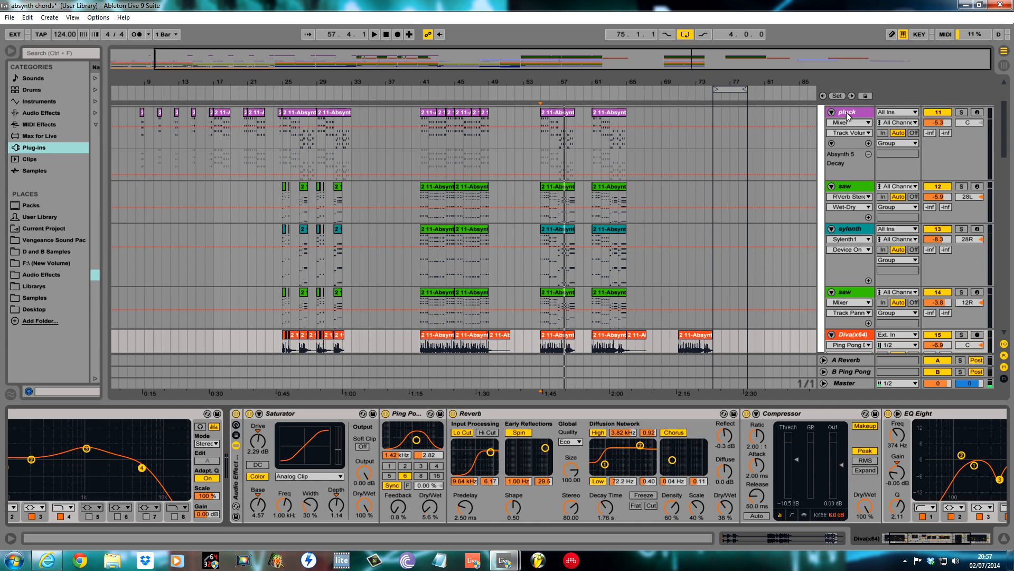
left_click(421, 261)
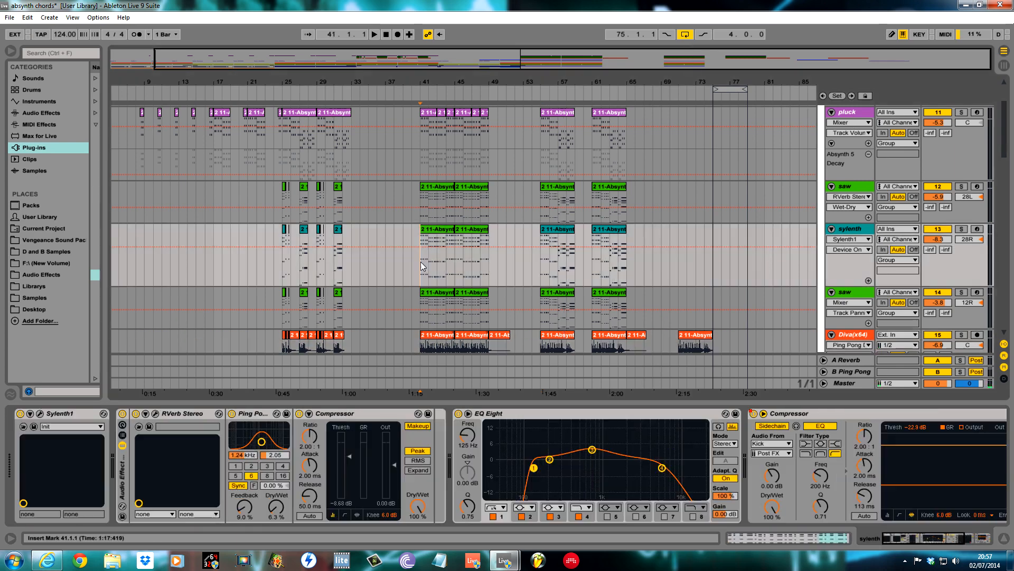
scroll(432, 320, "down", 5)
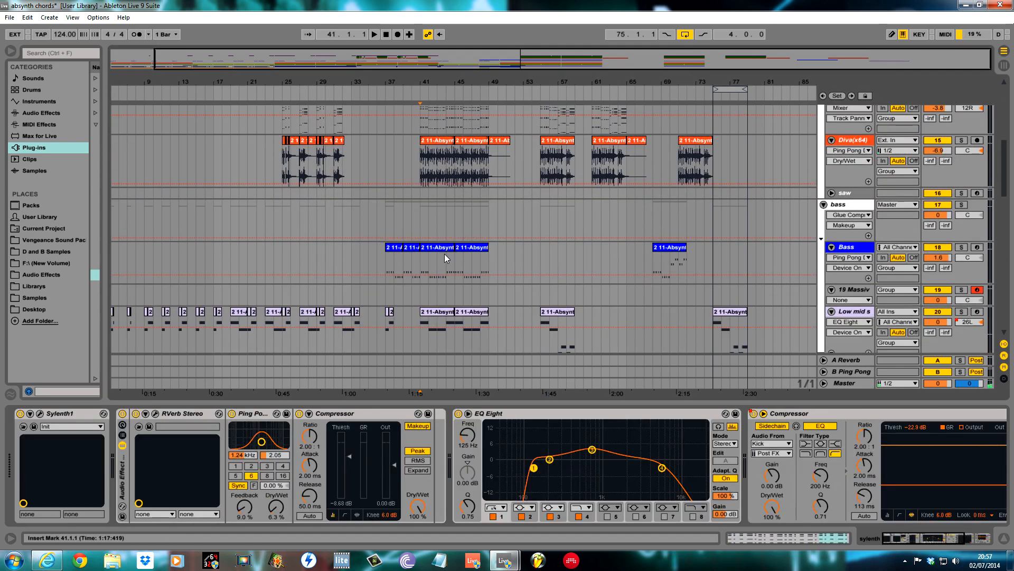
scroll(443, 320, "down", 4)
scroll(446, 327, "down", 5)
right_click(444, 303)
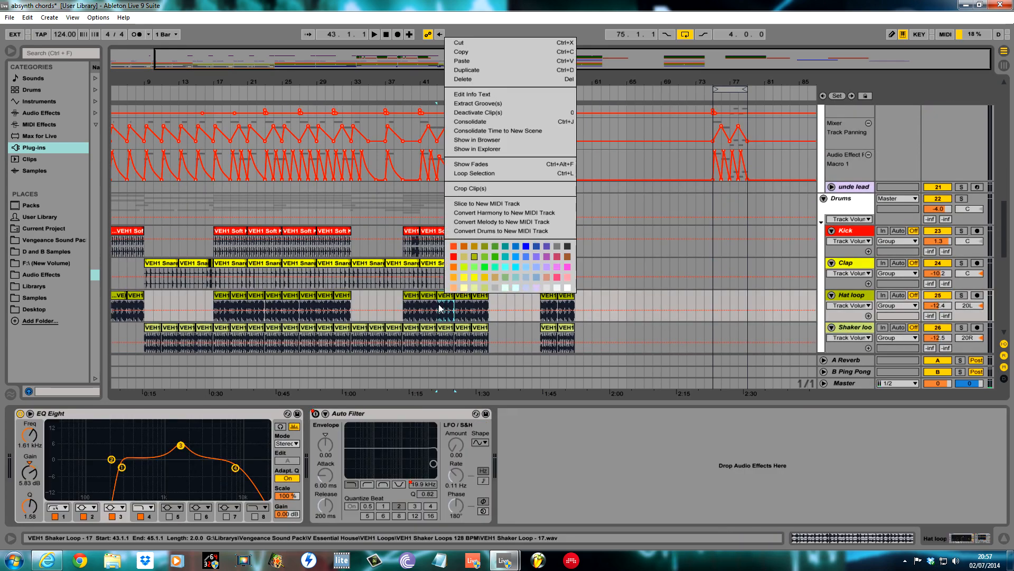
left_click(635, 272)
scroll(438, 212, "up", 3)
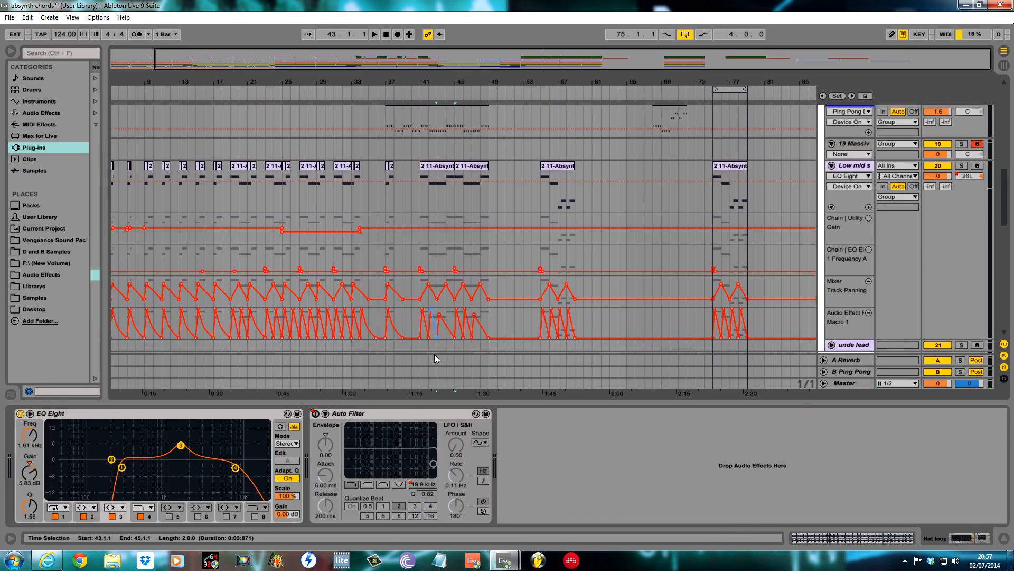
Step: Loop bars 41 to 45 and audition the full mix, continuing playback from bar 55
left_click(424, 299)
left_click_drag(424, 299, 451, 302)
key("ctrl+l")
key("space")
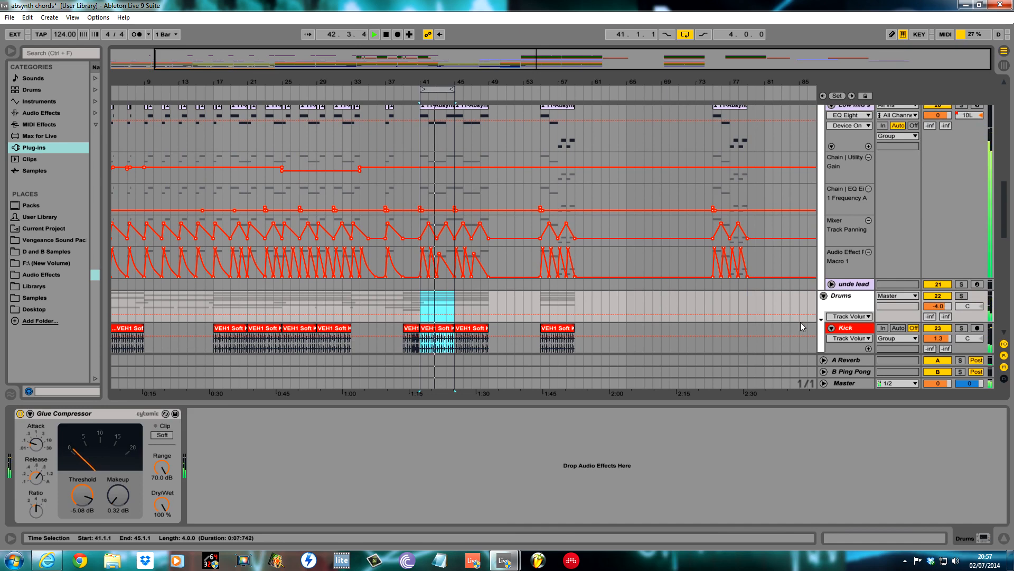
left_click_drag(1005, 196, 1005, 186)
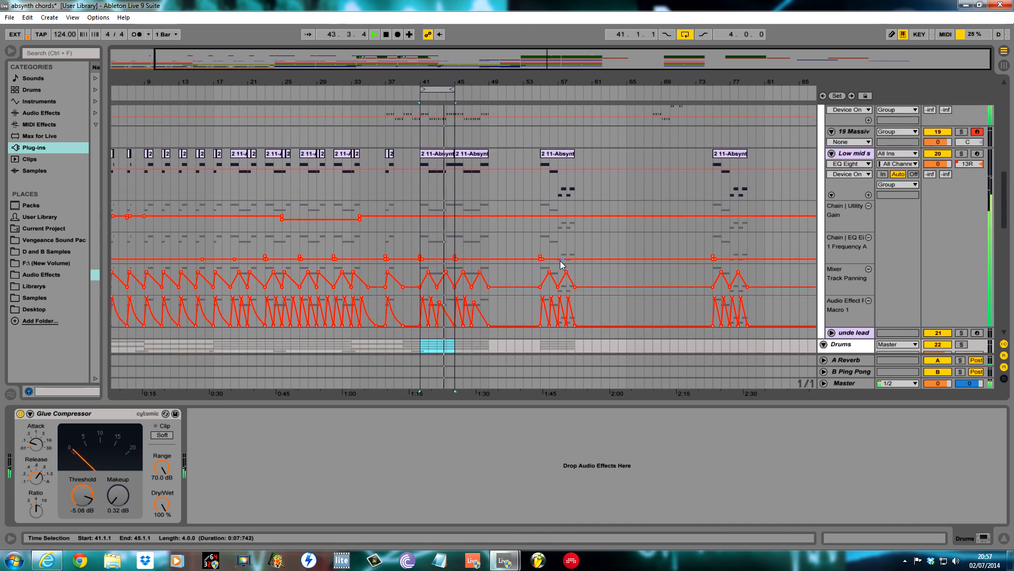
left_click(540, 185)
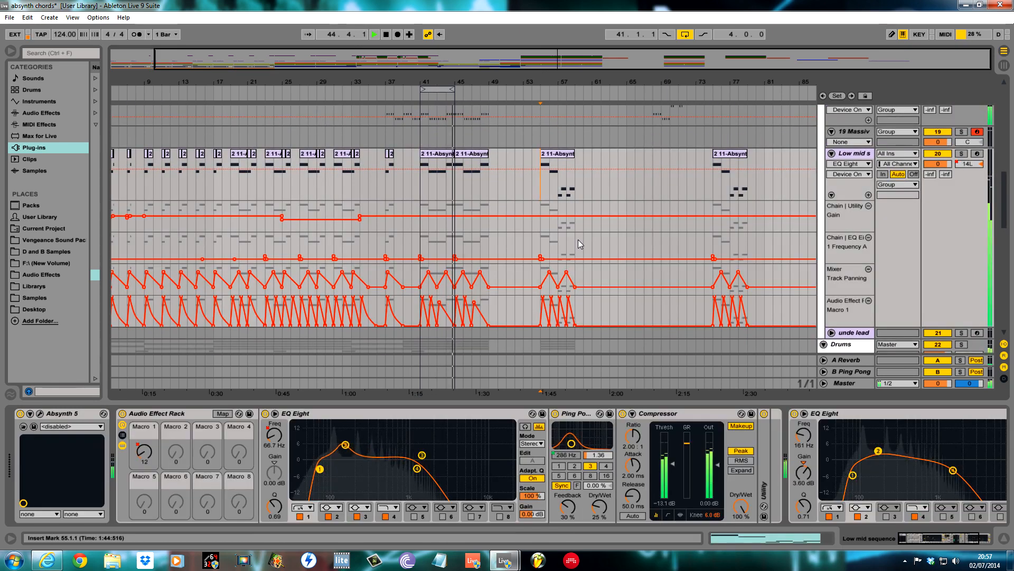
scroll(588, 230, "up", 3)
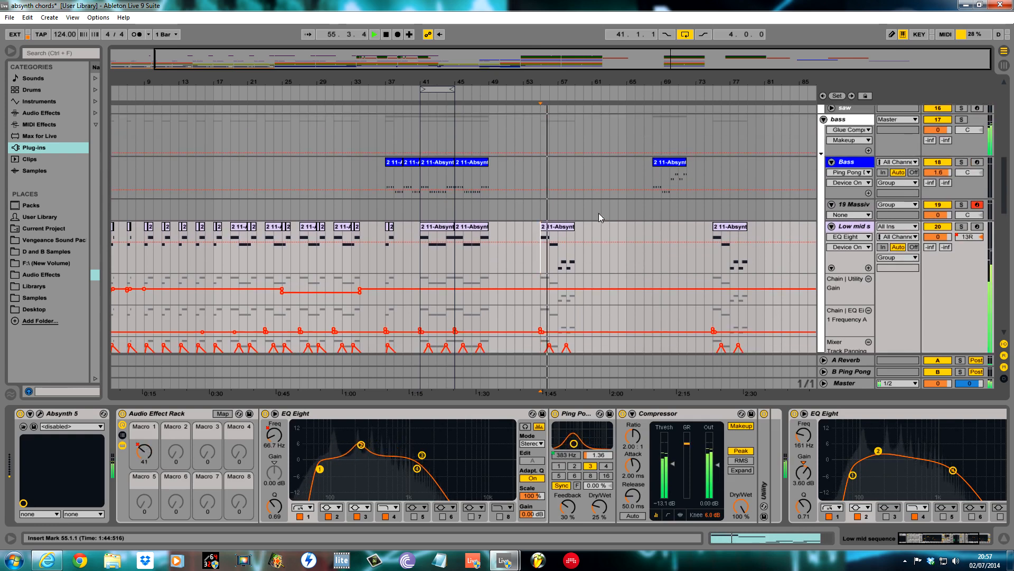
Step: Copy the Bass track's four-bar clip from bar 45 to bar 55 and loop bars 55 to 59
left_click(477, 162)
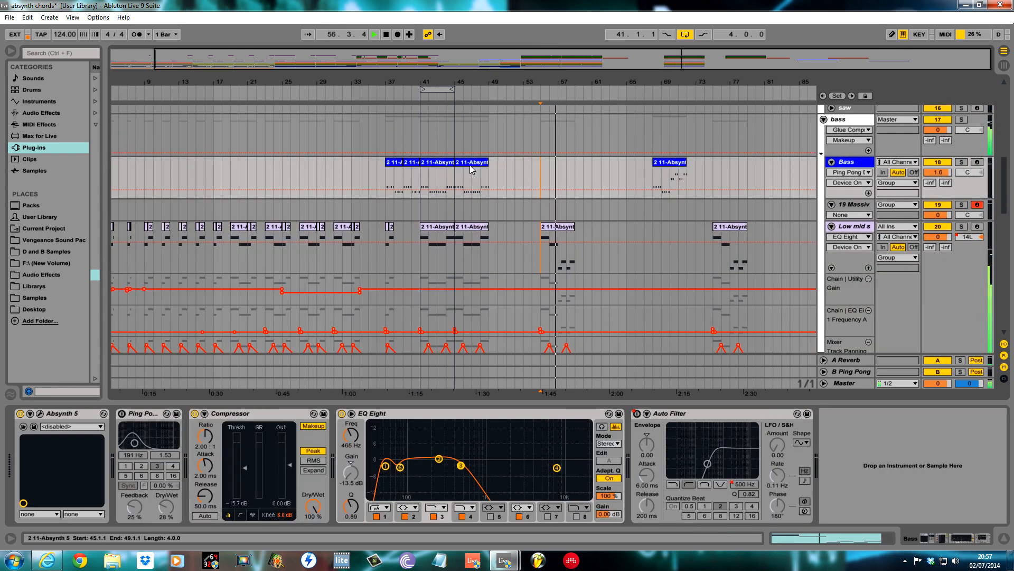
left_click_drag(474, 162, 559, 173)
scroll(575, 211, "down", 2)
scroll(575, 212, "down", 2)
left_click(547, 193)
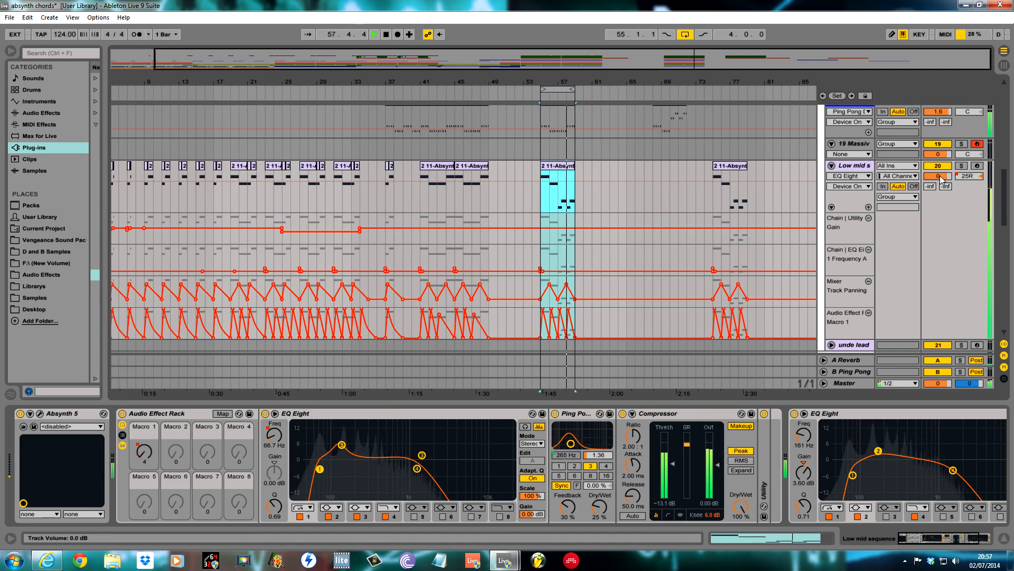
Step: Lower the Low mid sequence track's volume to -2.3 dB during looped playback, then stop playback
scroll(941, 175, "down", 3)
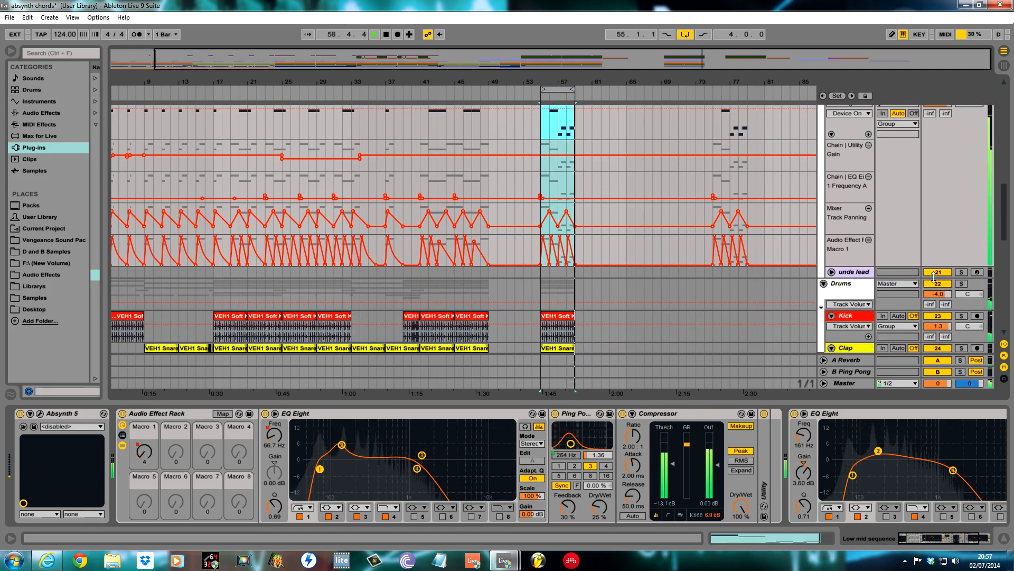
scroll(938, 275, "up", 2)
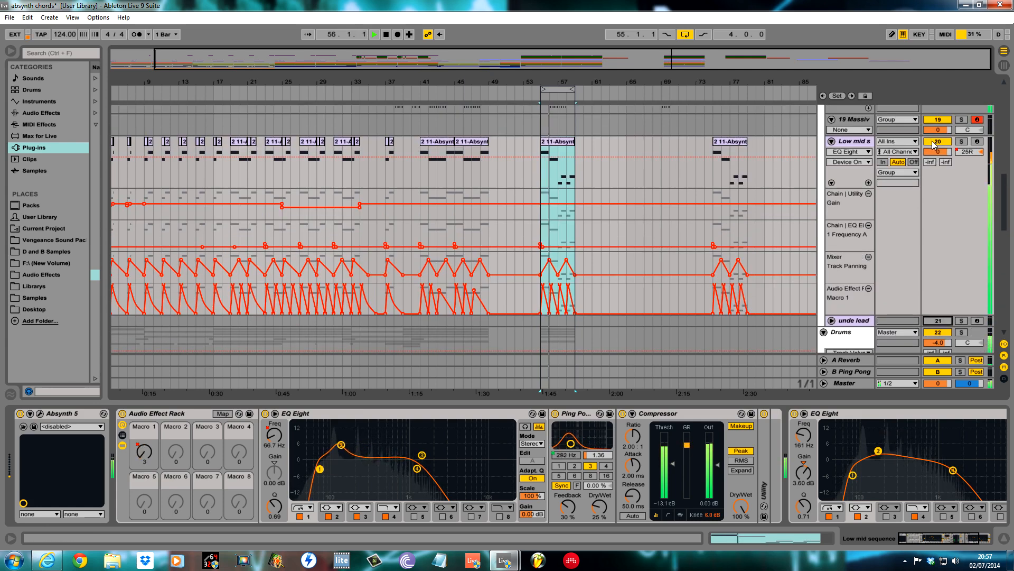
scroll(861, 229, "up", 5)
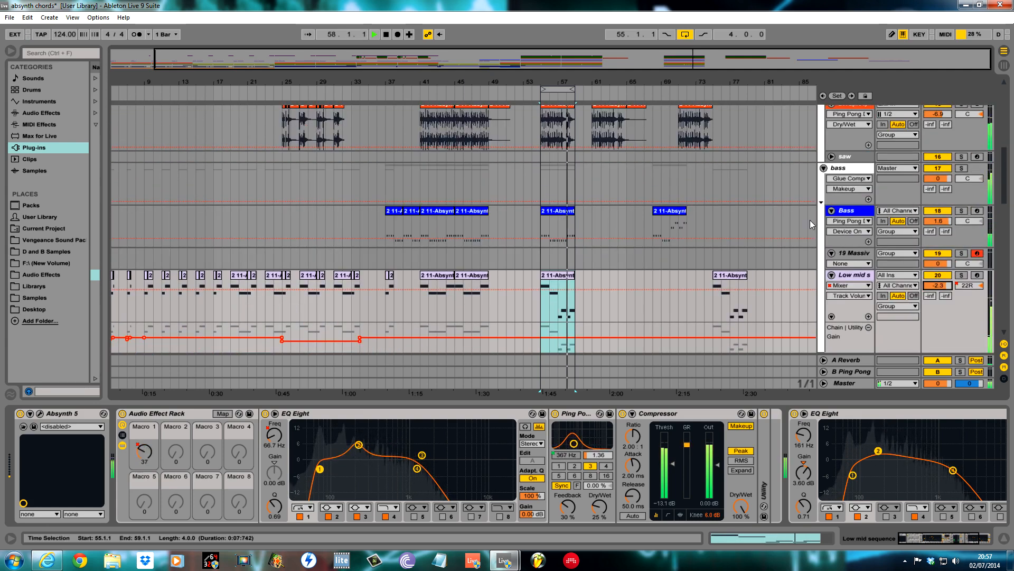
key("space")
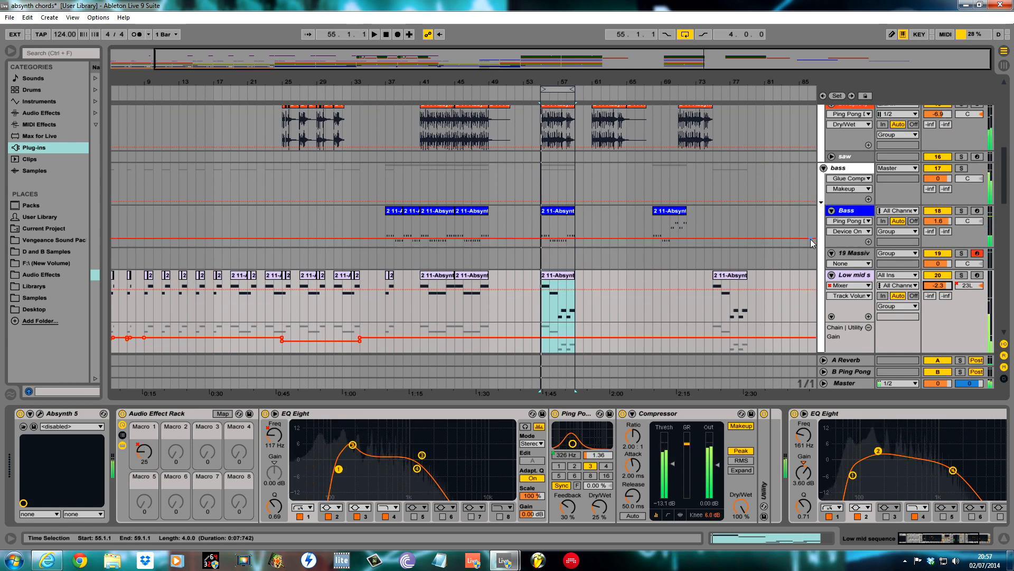
Step: Open the Bass track's Absynth 5 patch and place its window so all oscillators and filters can be read
left_click(791, 239)
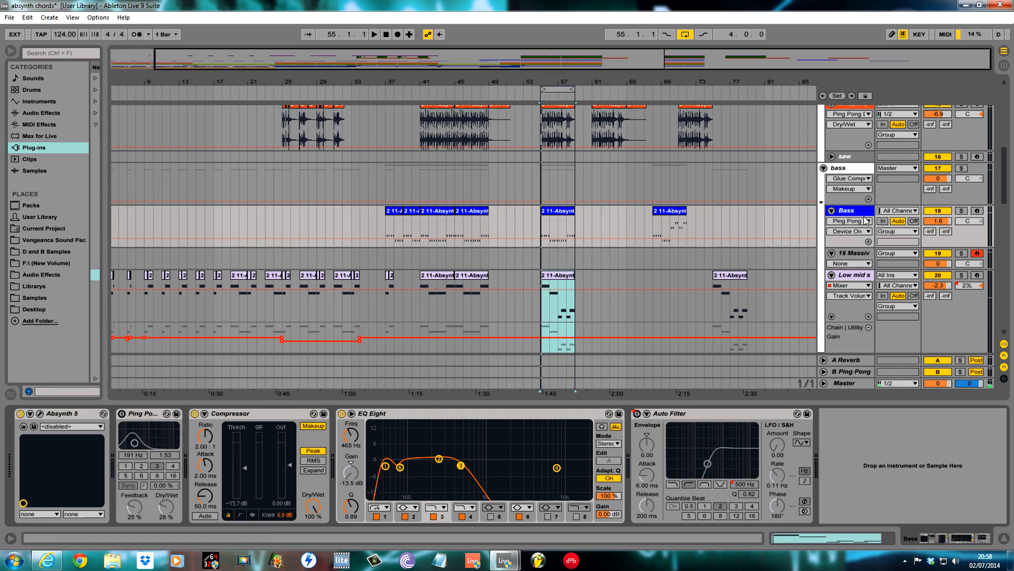
left_click(39, 414)
left_click(717, 189)
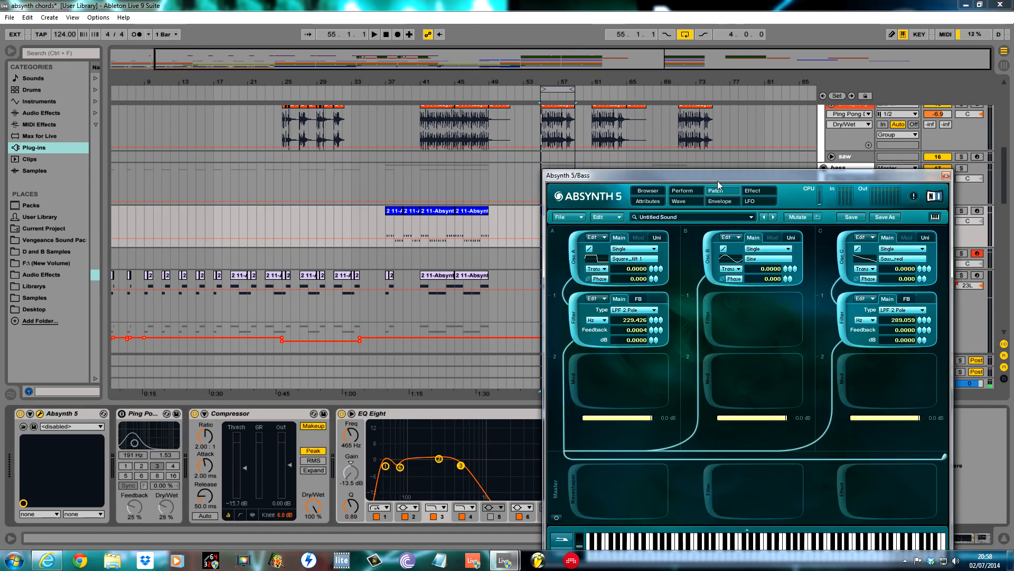
left_click_drag(720, 177, 499, 178)
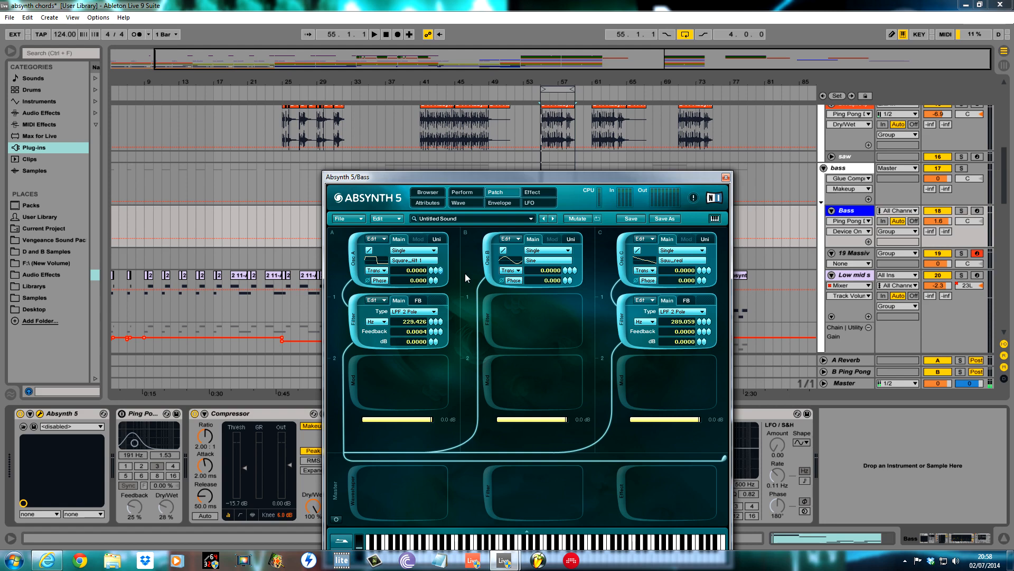
Step: Solo the Bass track and audition the loop from bar 55, then remove the solo and stop playback
left_click(963, 211)
key("space")
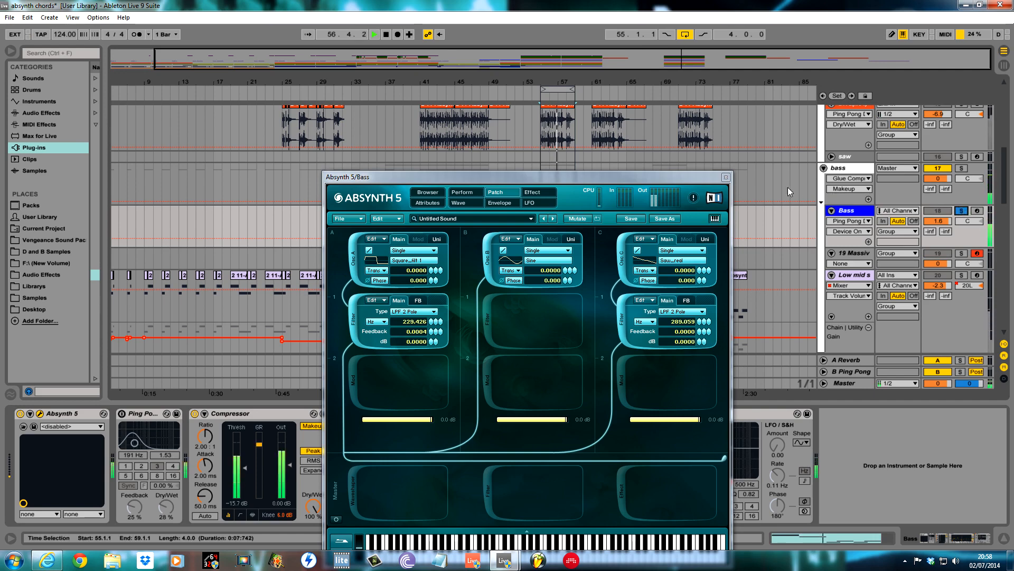
left_click_drag(699, 176, 760, 290)
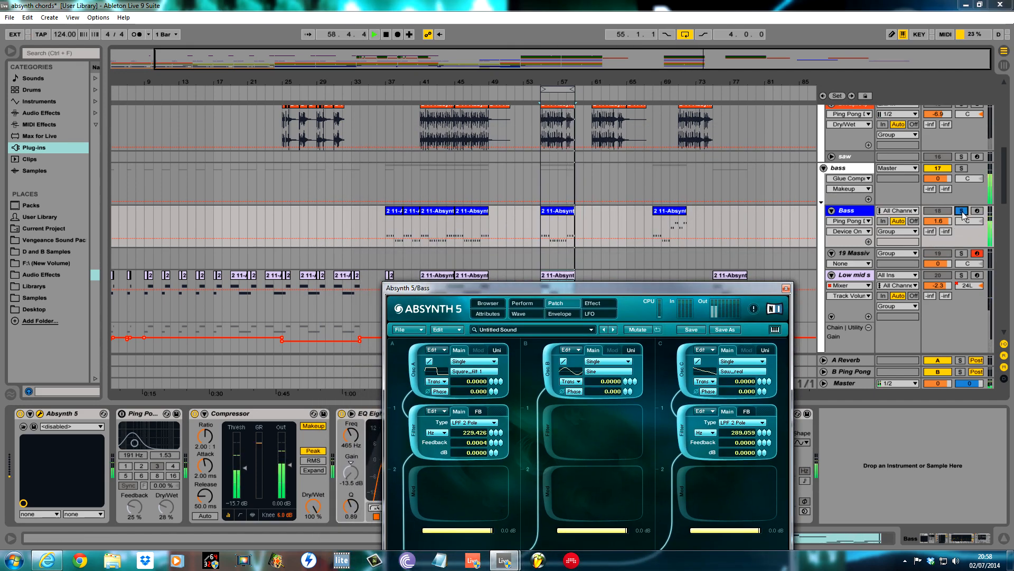
left_click(962, 212)
key("space")
Step: Select the Low mid sequence track, examine the Bass patch's oscillators and filters, and move its window clear of the tracks
left_click(576, 278)
left_click(577, 281)
left_click_drag(581, 289, 553, 144)
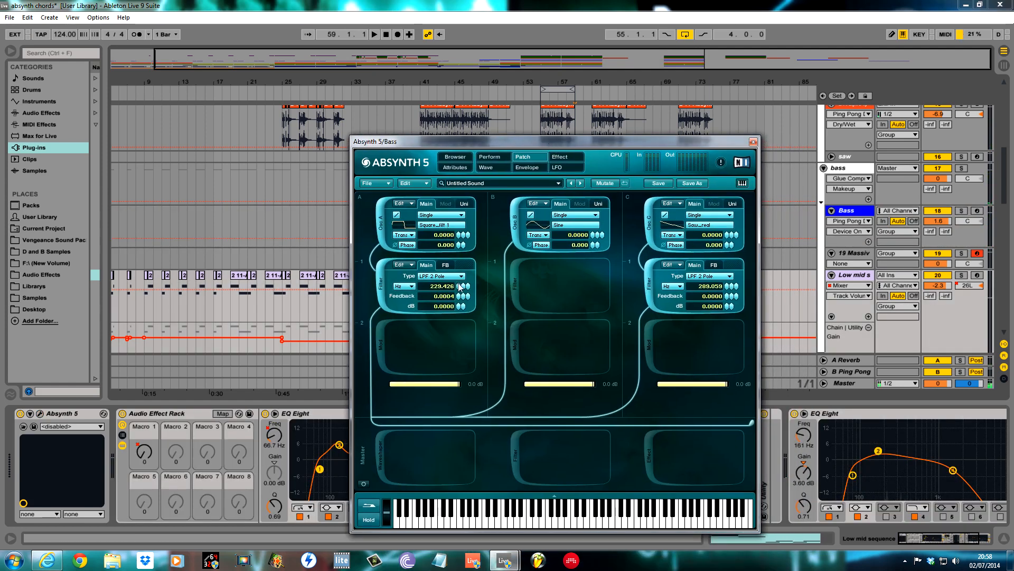
left_click_drag(564, 138, 563, 330)
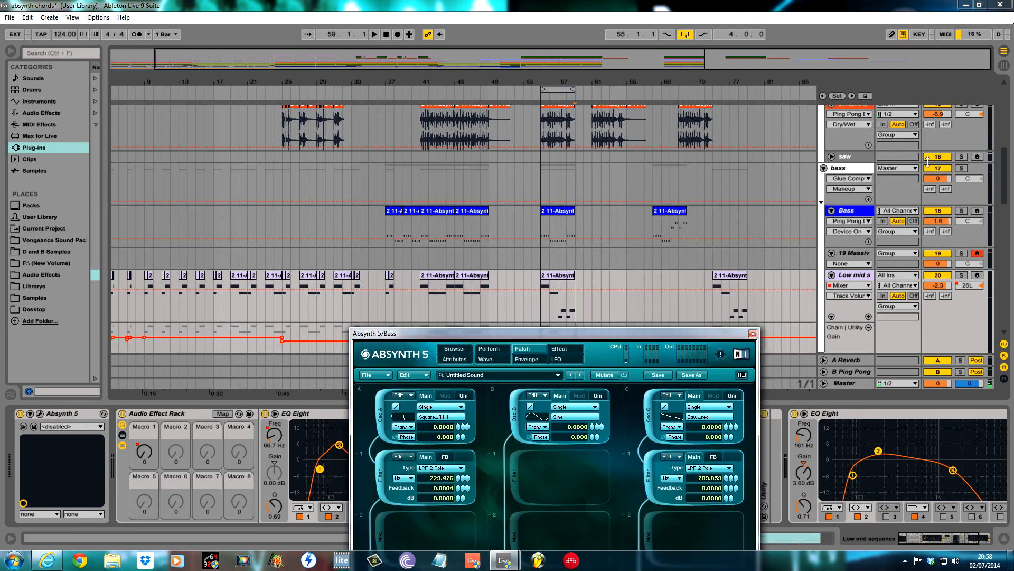
Step: Solo the sylenth track and audition the loop from bar 55, then remove the solo and stop playback
mouse_move(1005, 158)
left_mouse_down()
mouse_move(1006, 89)
mouse_move(1009, 163)
mouse_move(1003, 148)
left_mouse_up()
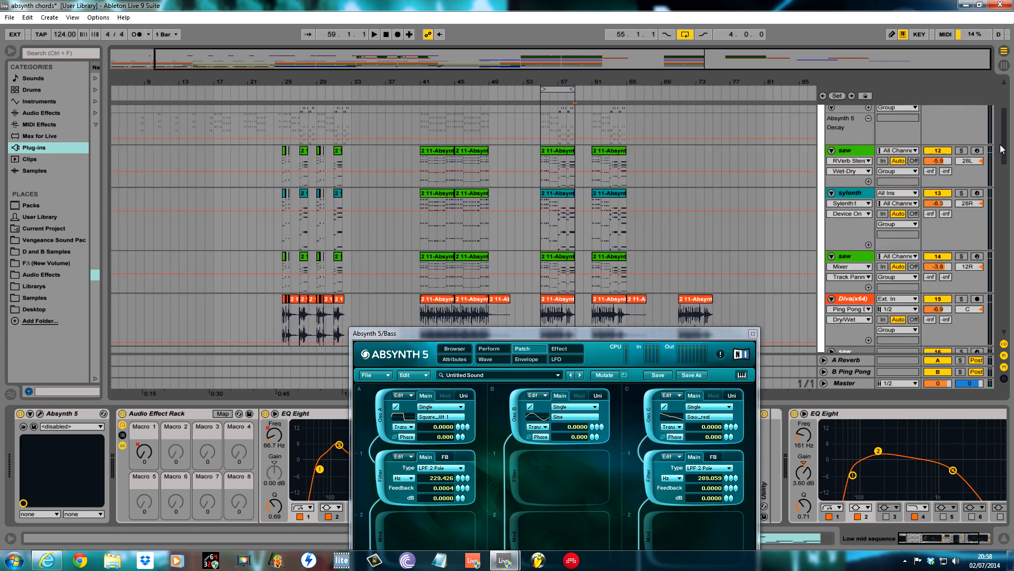
left_click(850, 195)
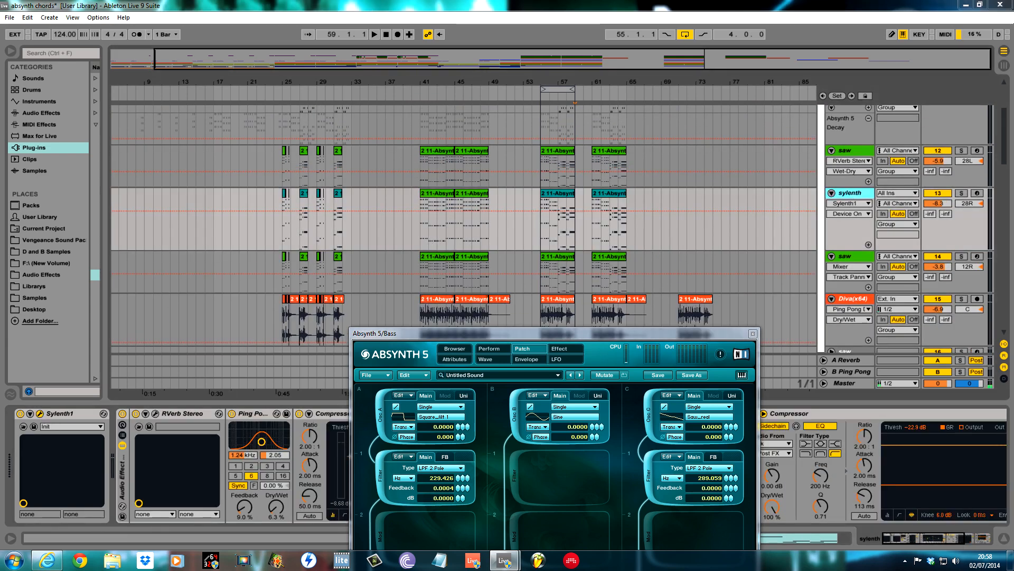
left_click(962, 194)
key("space")
left_click(537, 215)
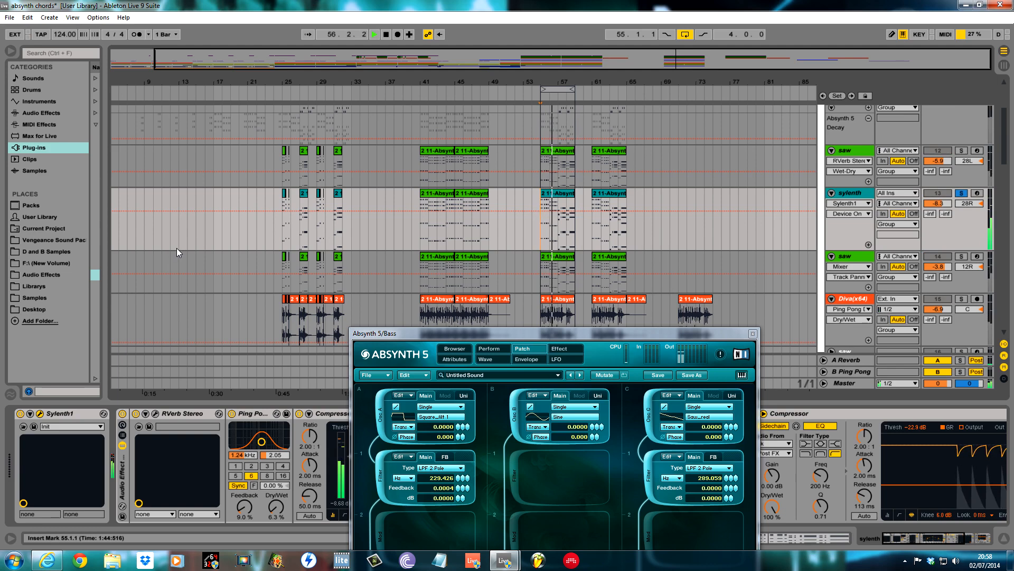
left_click(961, 194)
key("space")
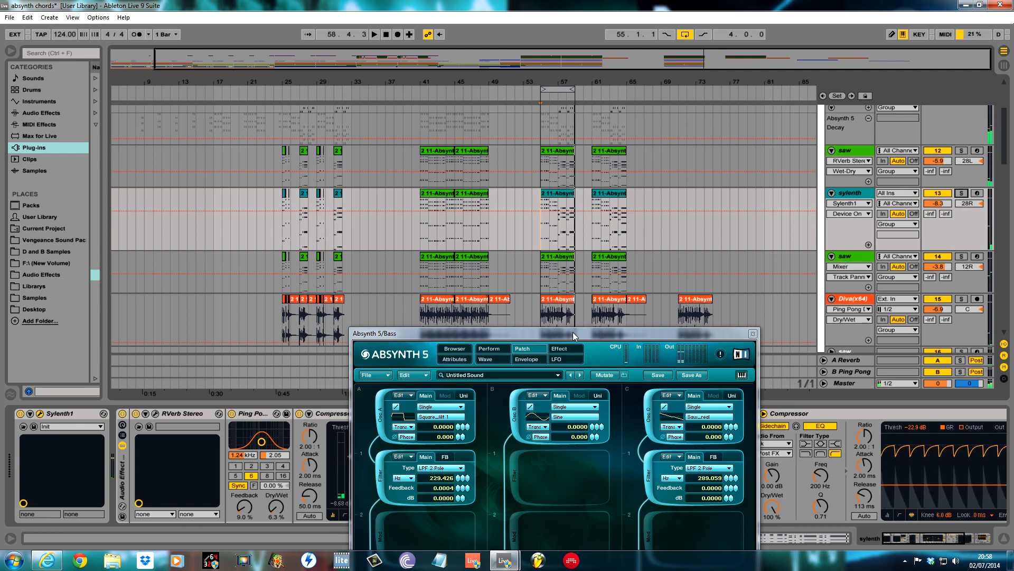
Step: Audition the loop with the pluck, both saw and the sylenth tracks soloed together, then stop playback and clear the solos
left_click_drag(575, 336, 600, 293)
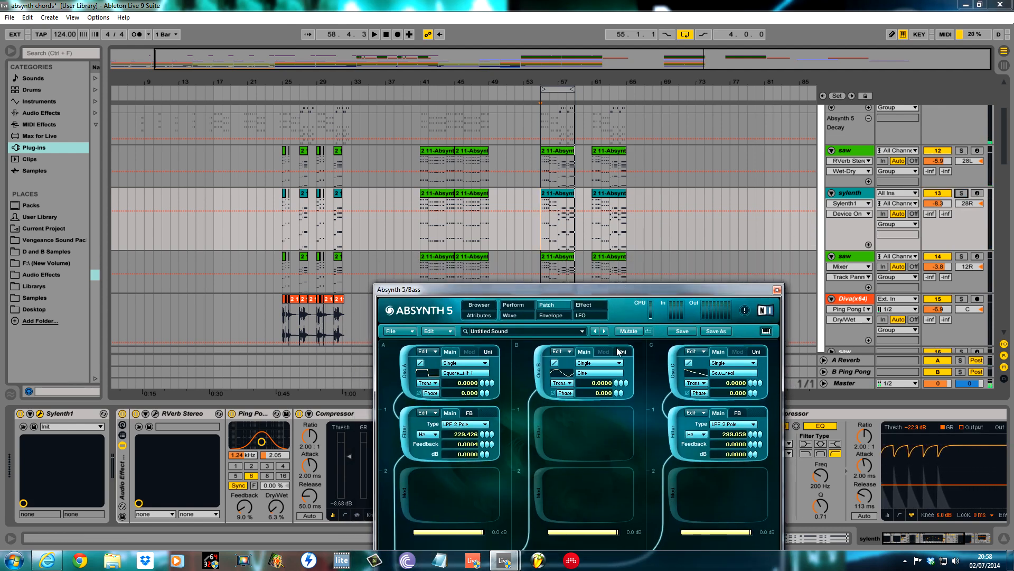
left_click_drag(652, 294, 636, 322)
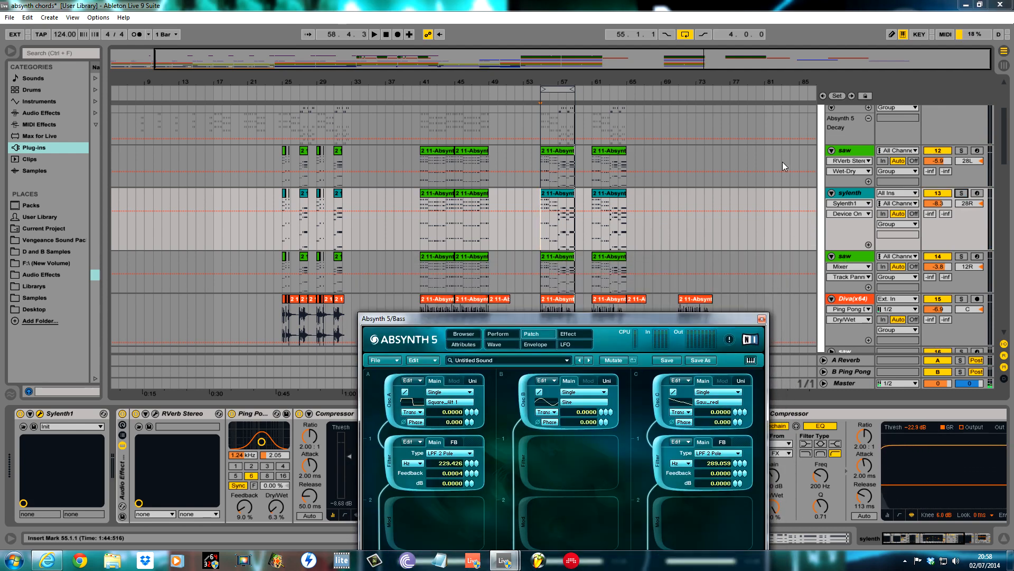
left_click(962, 151)
key("space")
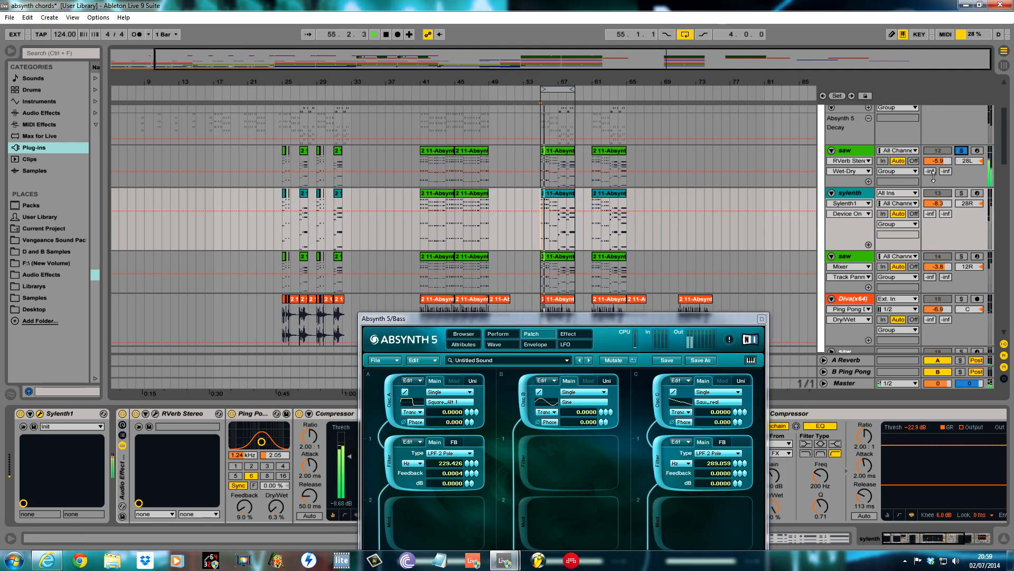
left_click(961, 257)
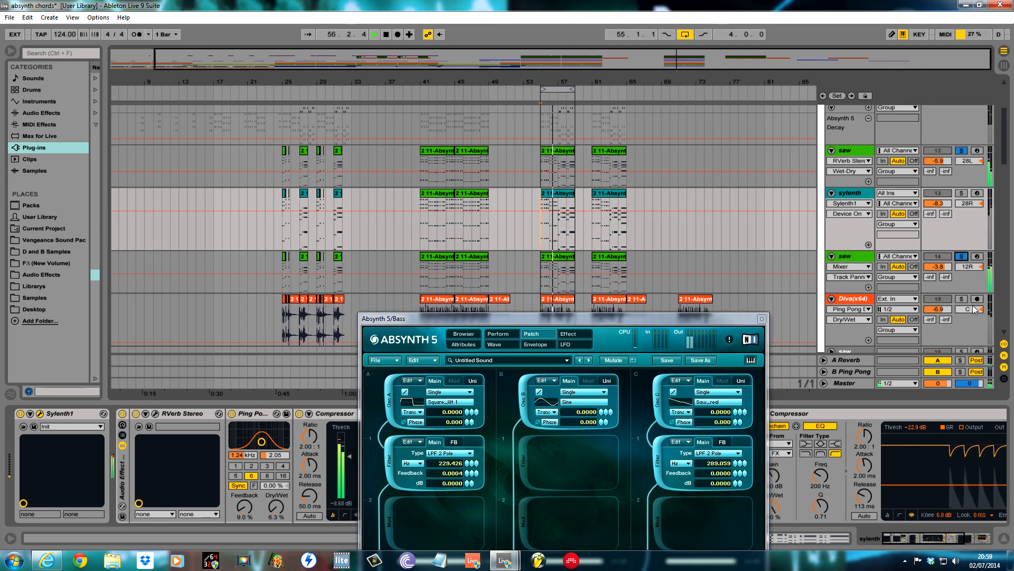
left_click(962, 298)
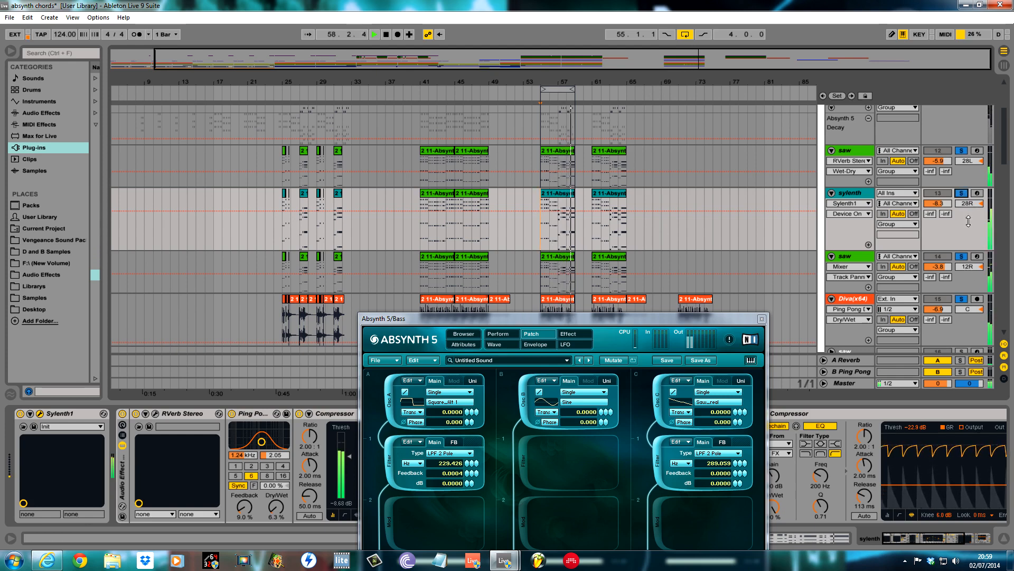
scroll(973, 247, "down", 3)
scroll(974, 247, "down", 2)
scroll(940, 275, "up", 10)
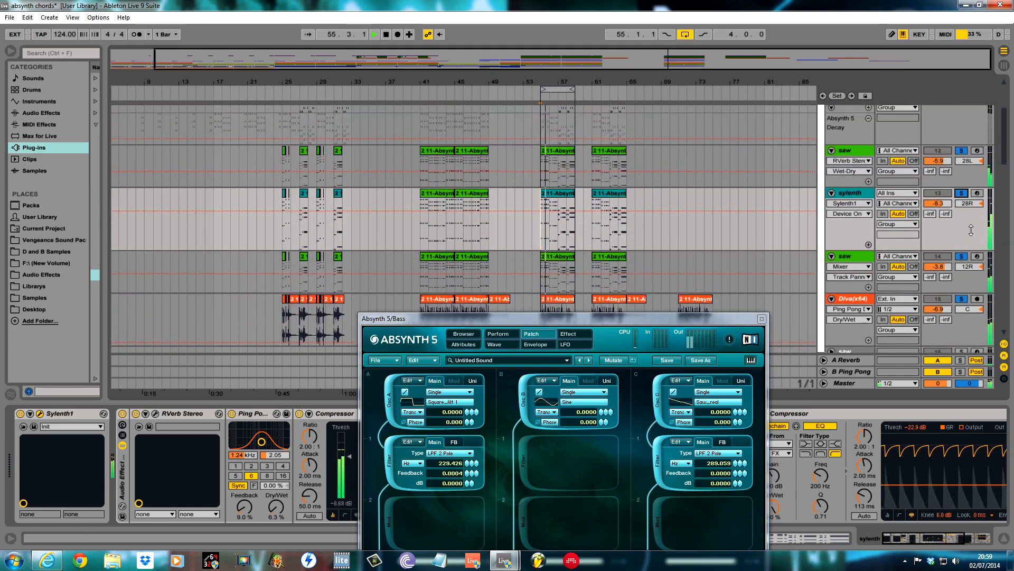
scroll(958, 236, "up", 2)
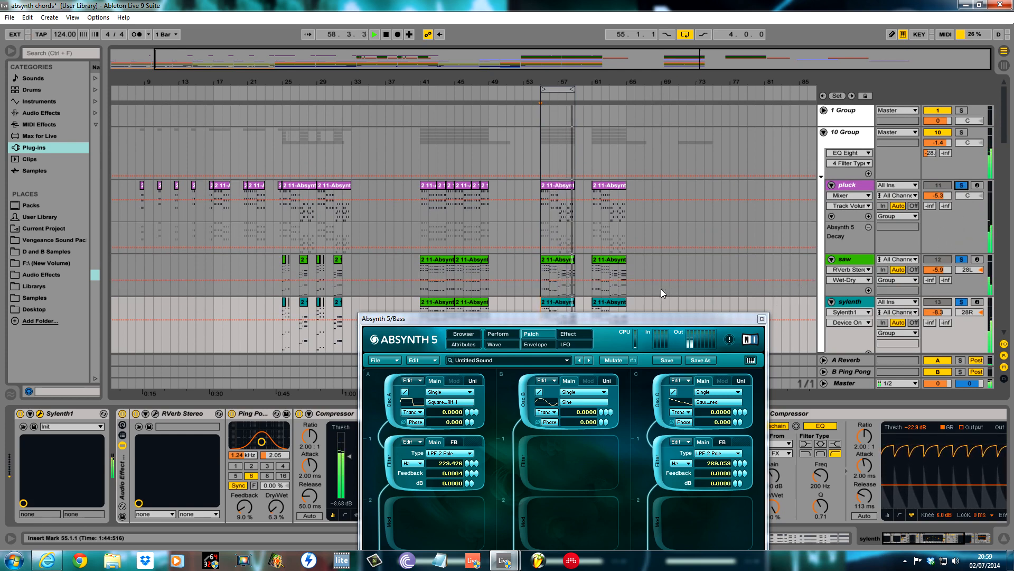
left_click_drag(727, 320, 697, 175)
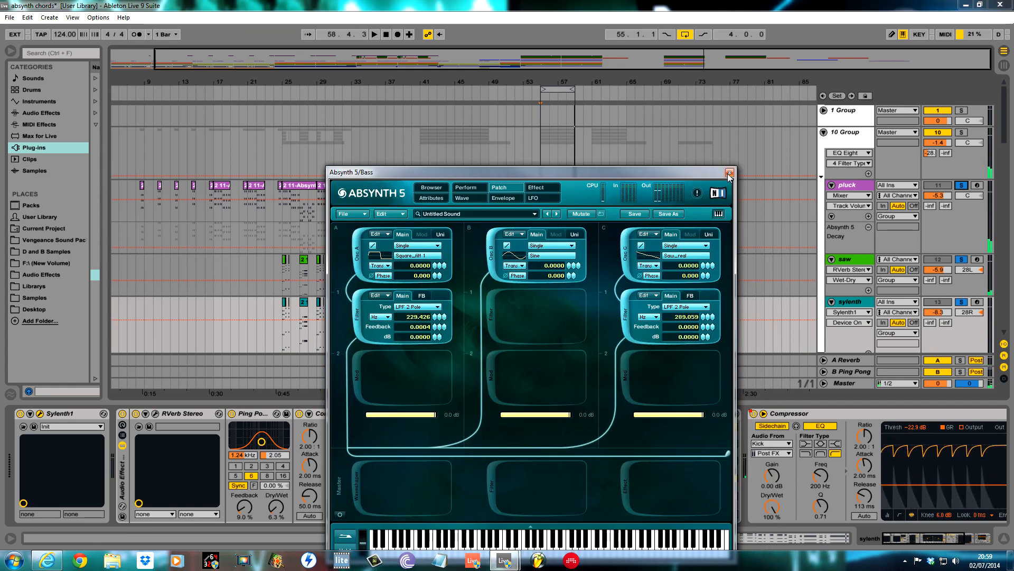
left_click(961, 185)
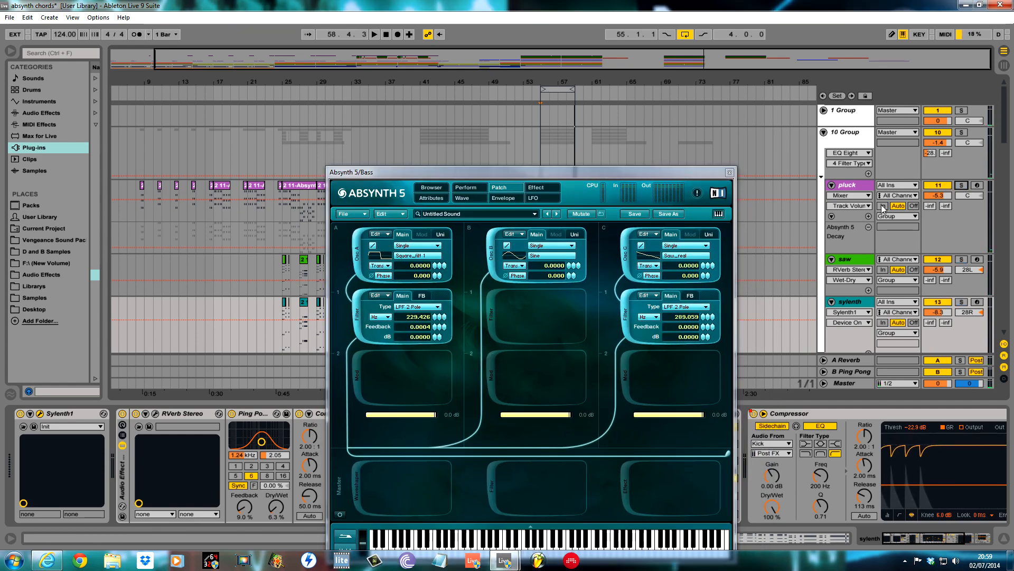
Step: Reposition the Bass patch's Absynth 5 window so it stays fully readable and clear of the looped clips from bar 55
left_click_drag(579, 174, 353, 81)
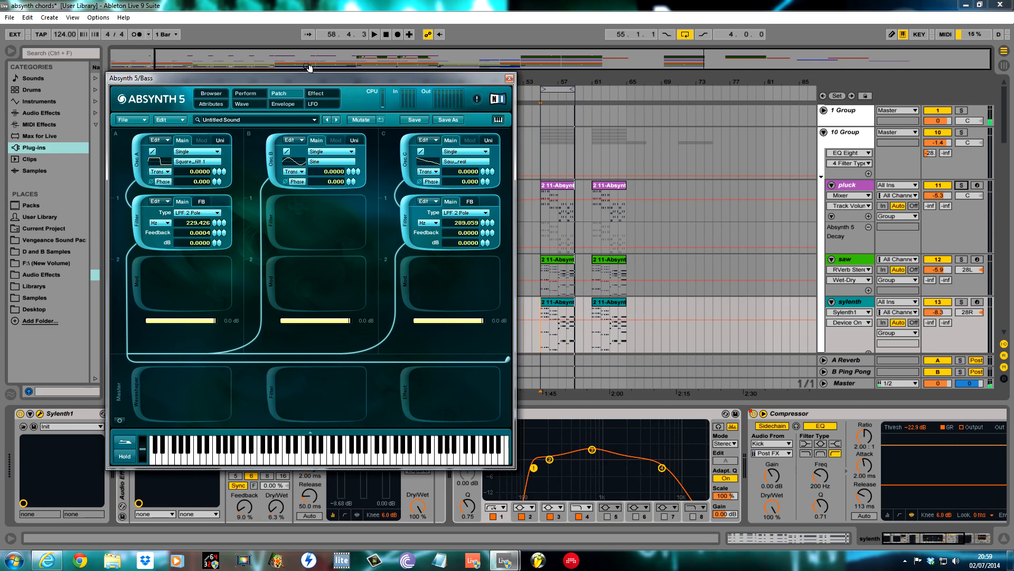
left_click_drag(308, 77, 420, 95)
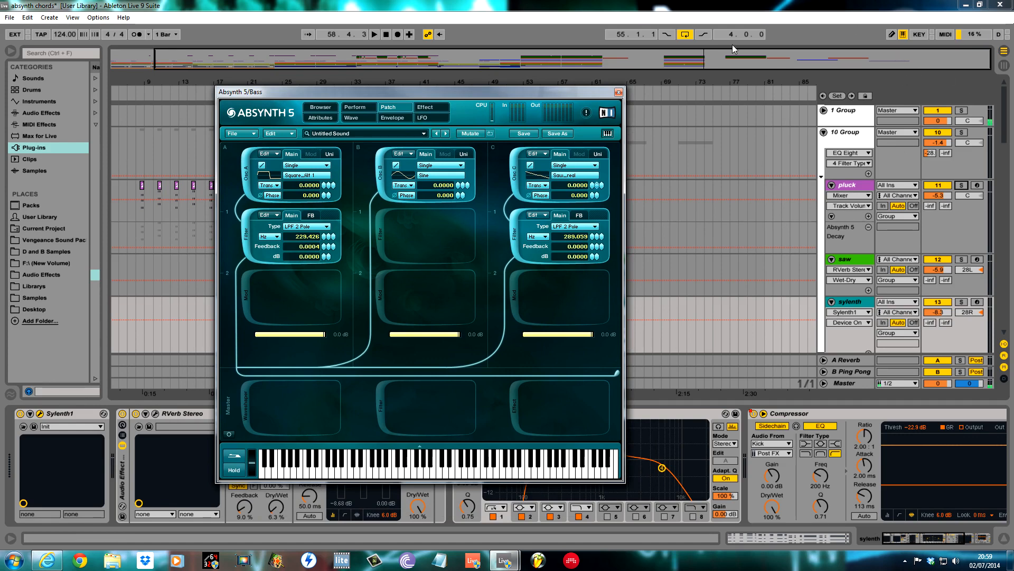
left_click_drag(547, 97, 375, 66)
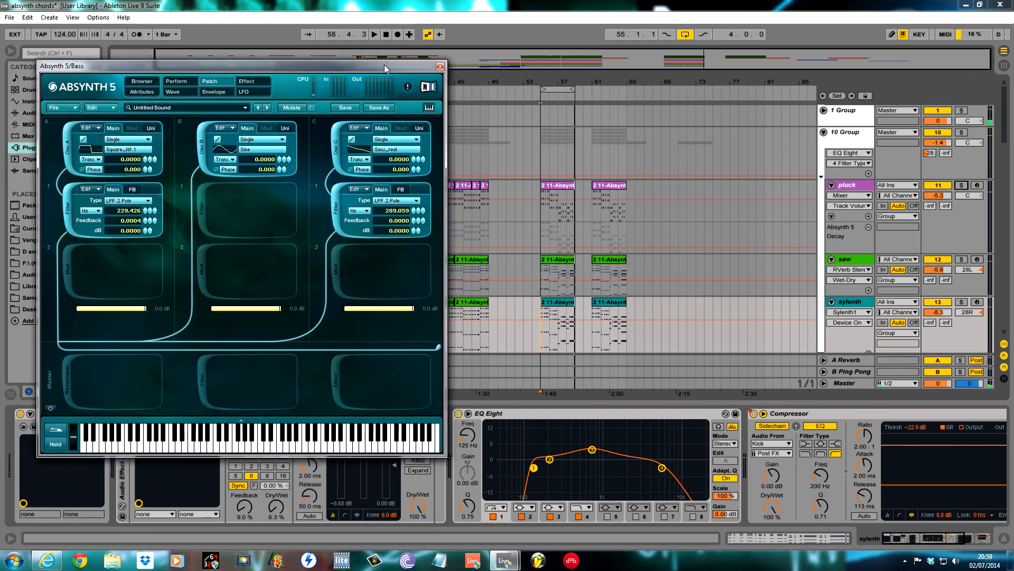